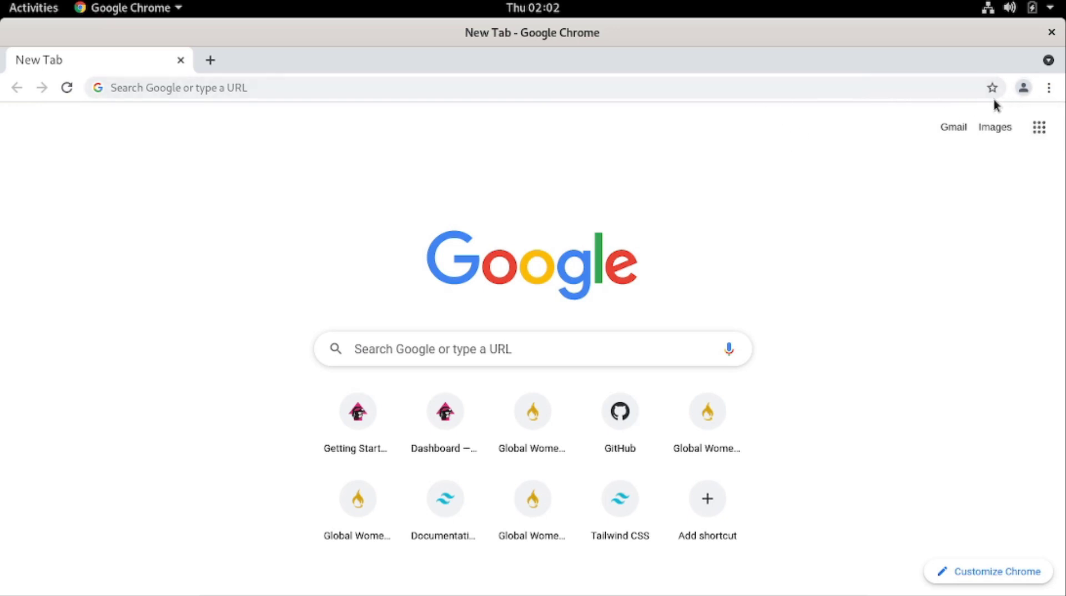
left_click(1023, 88)
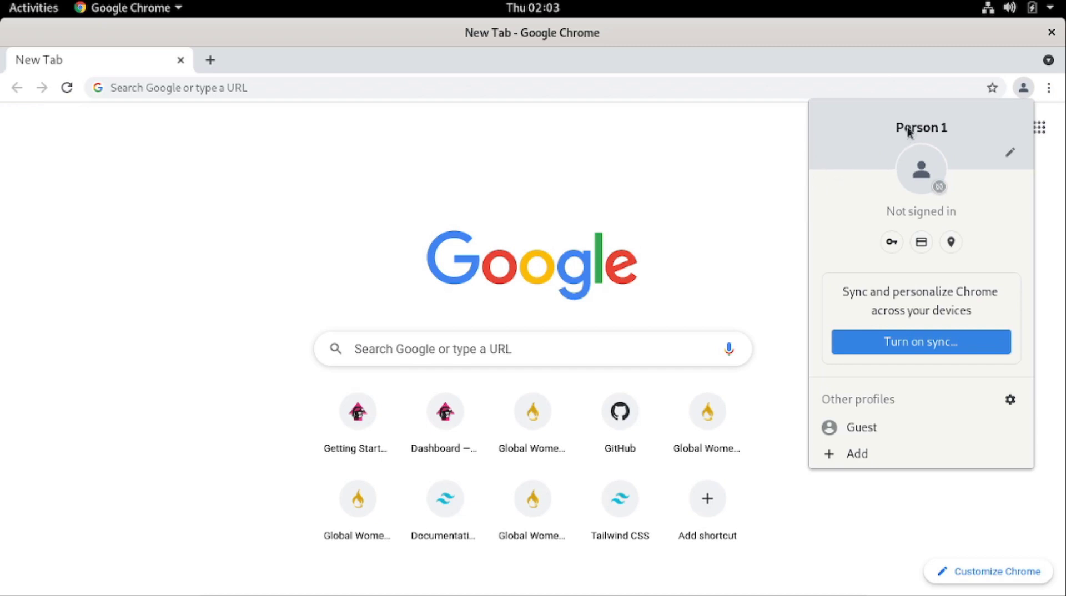
left_click(332, 145)
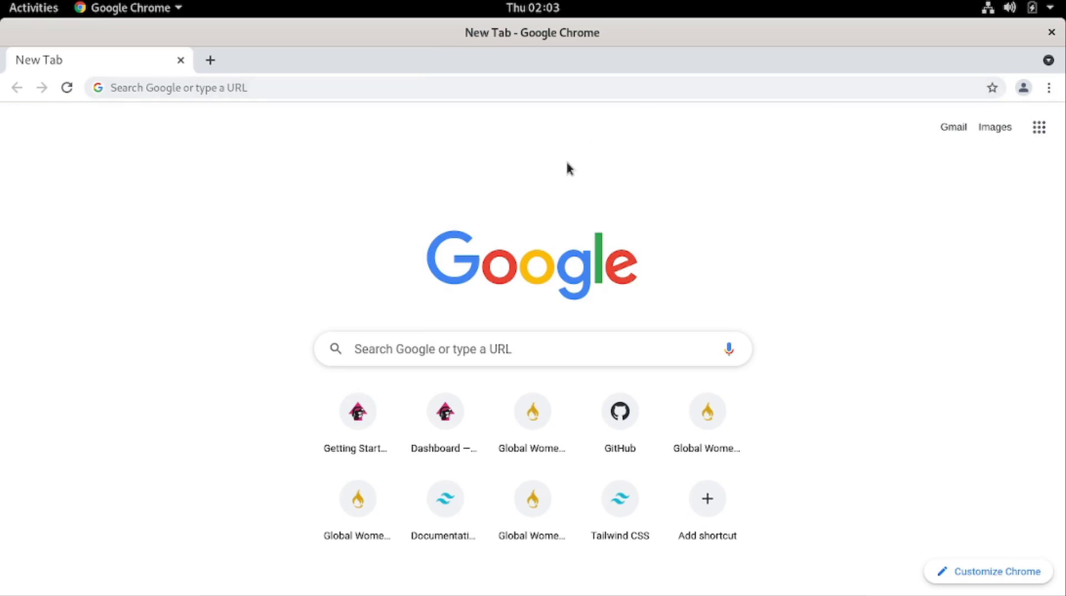
left_click(1024, 89)
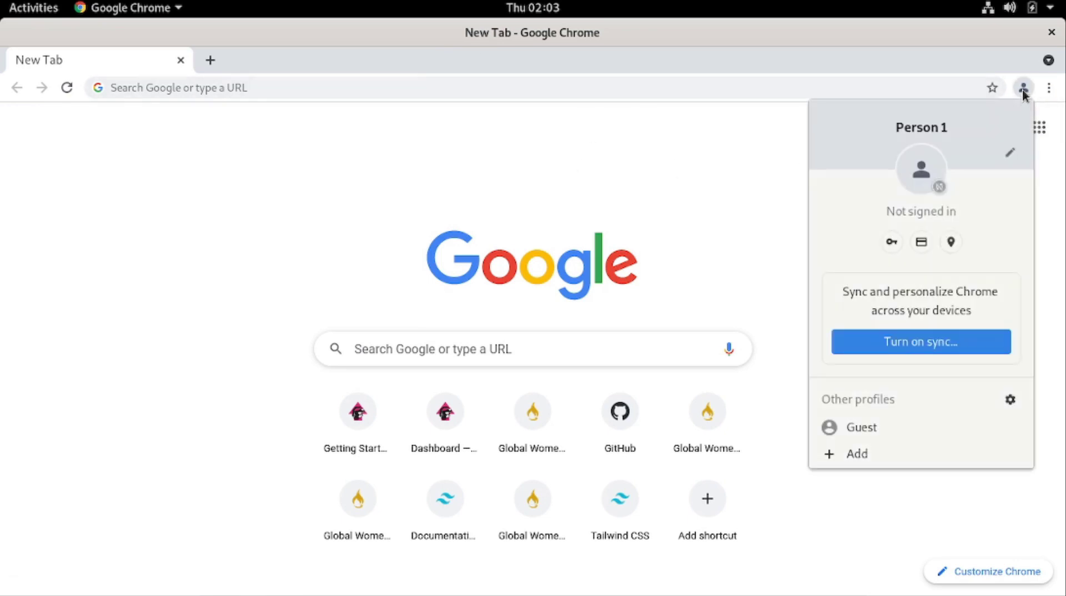
left_click(759, 126)
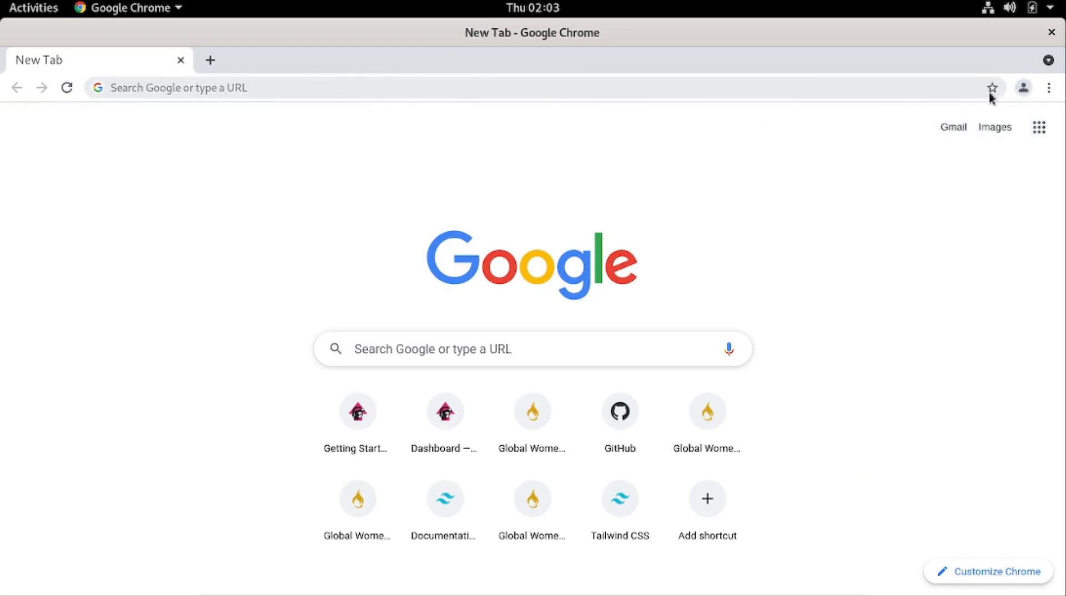
Open a guest browsing window and search for "big o" in it.
left_click(1024, 88)
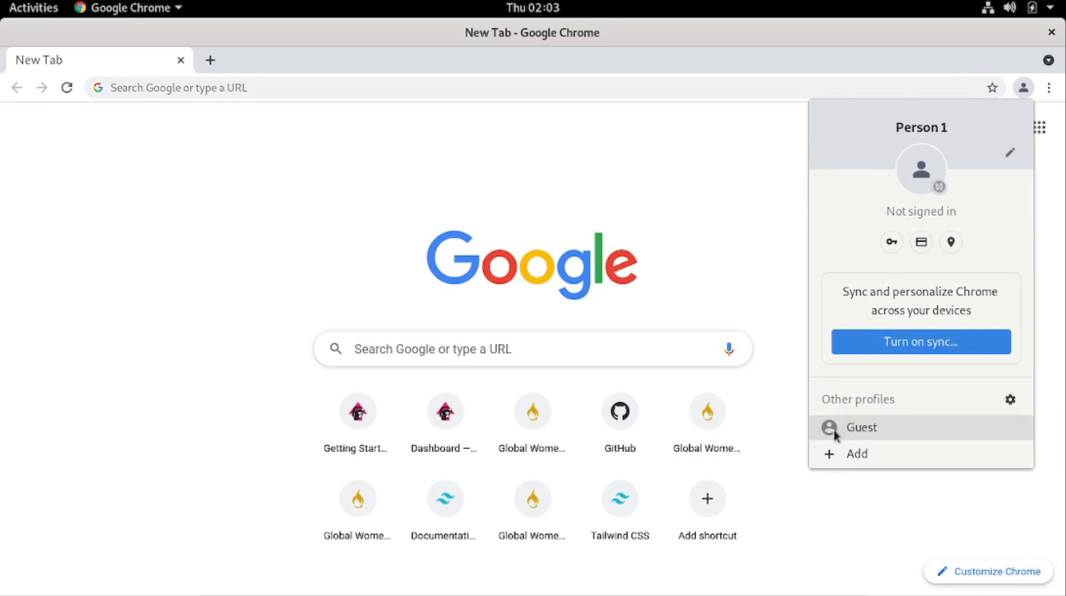
left_click(875, 434)
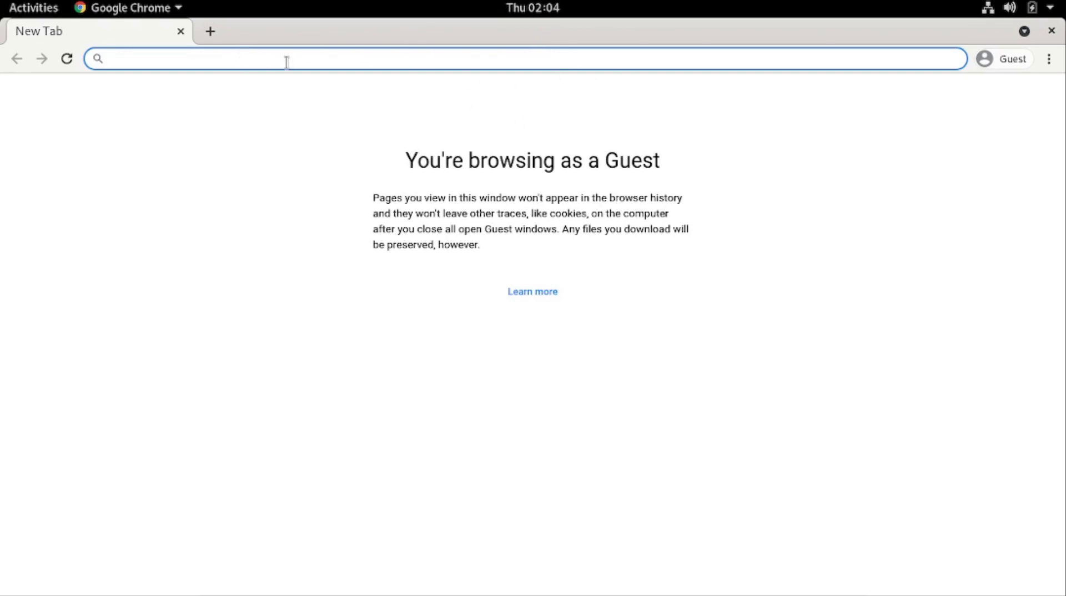
type("dfd")
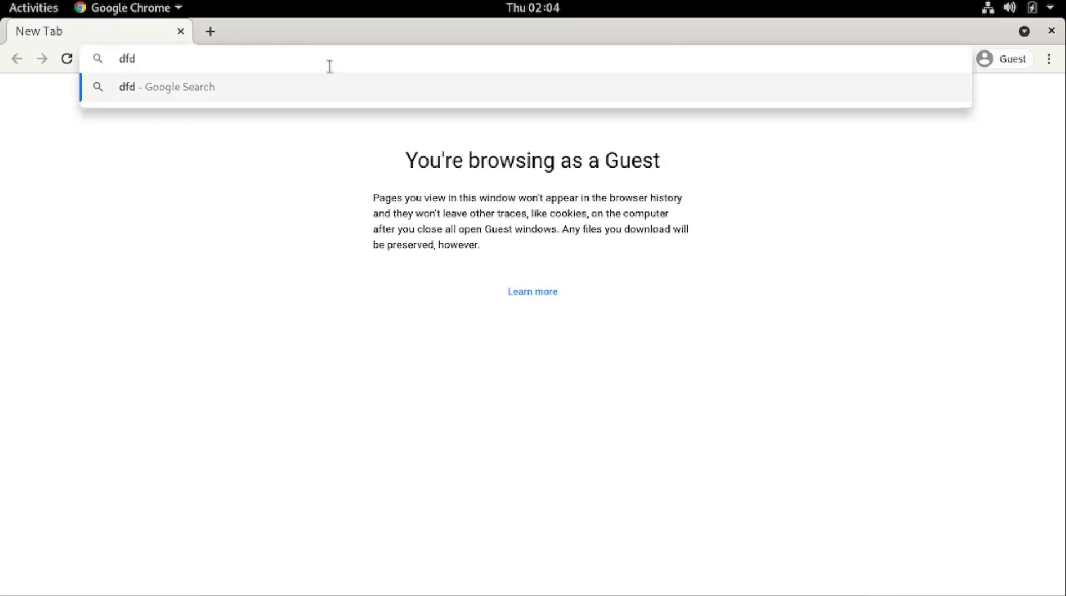
key("BackSpace")
key("BackSpace")
key("BackSpace")
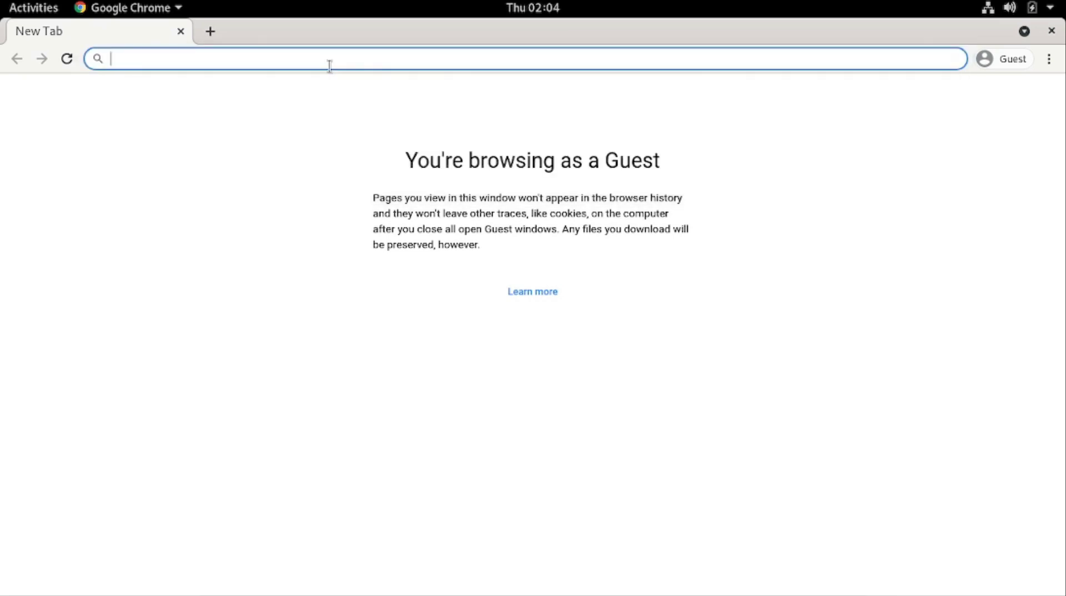
type("big o")
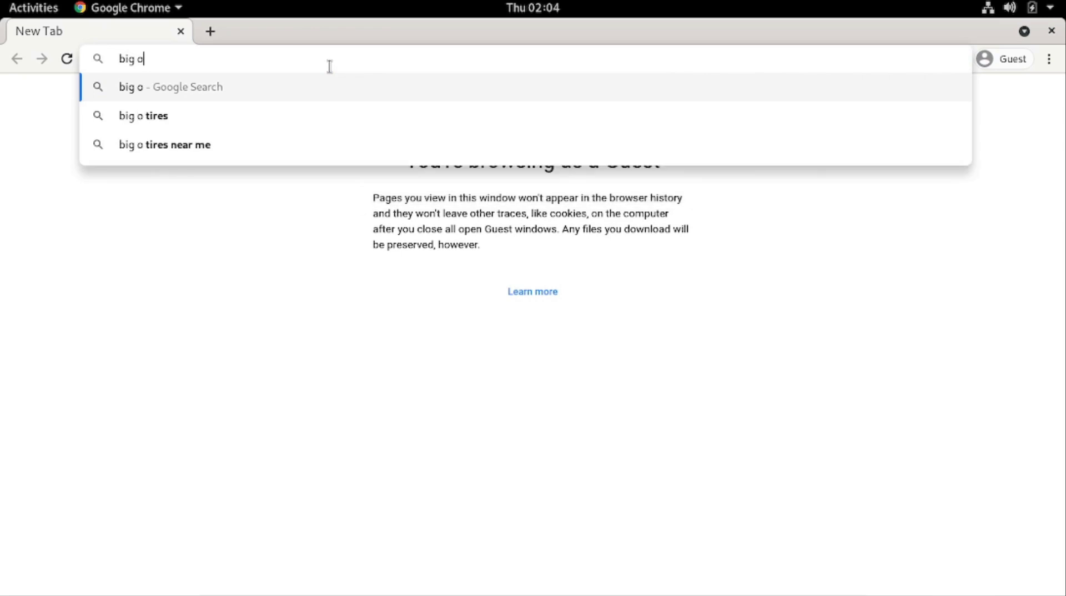
key("Return")
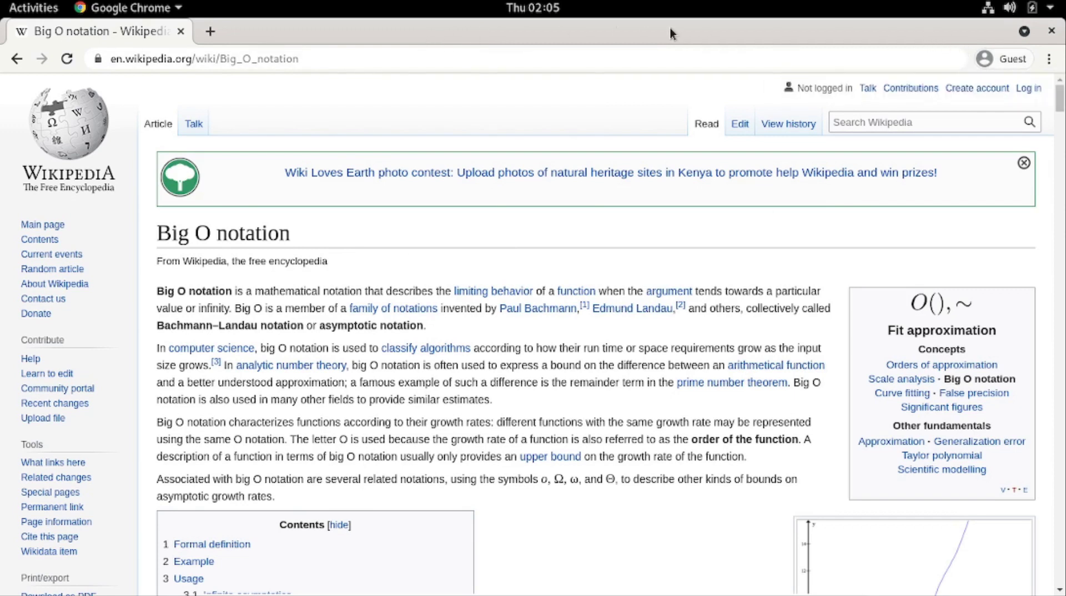
Restore the maximized guest window to a smaller floating window and bring the regular browser window to the front.
left_click(999, 60)
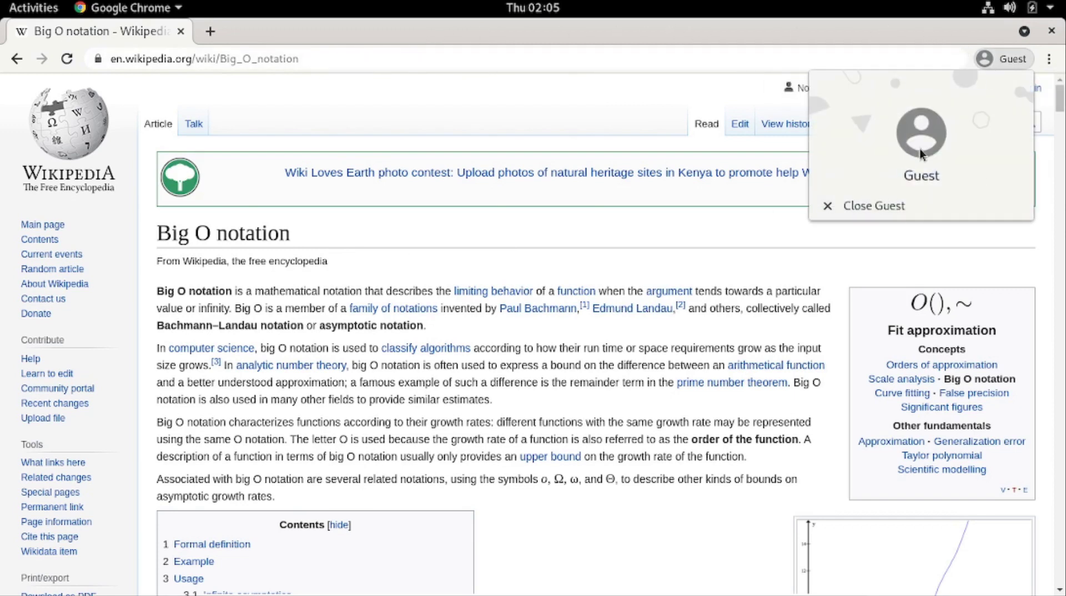
left_click(696, 42)
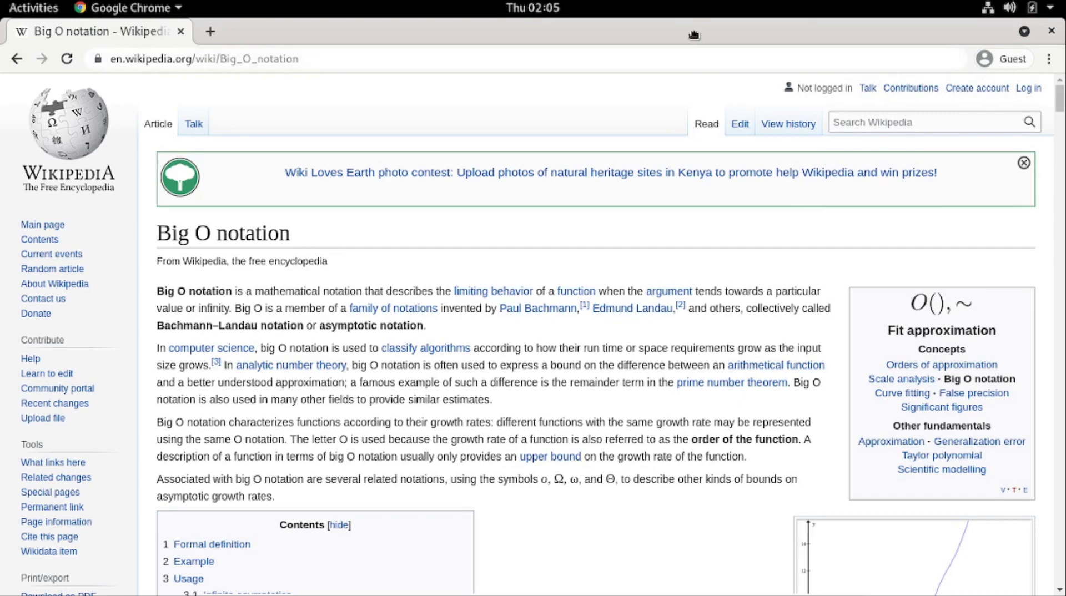
left_click_drag(695, 35, 708, 117)
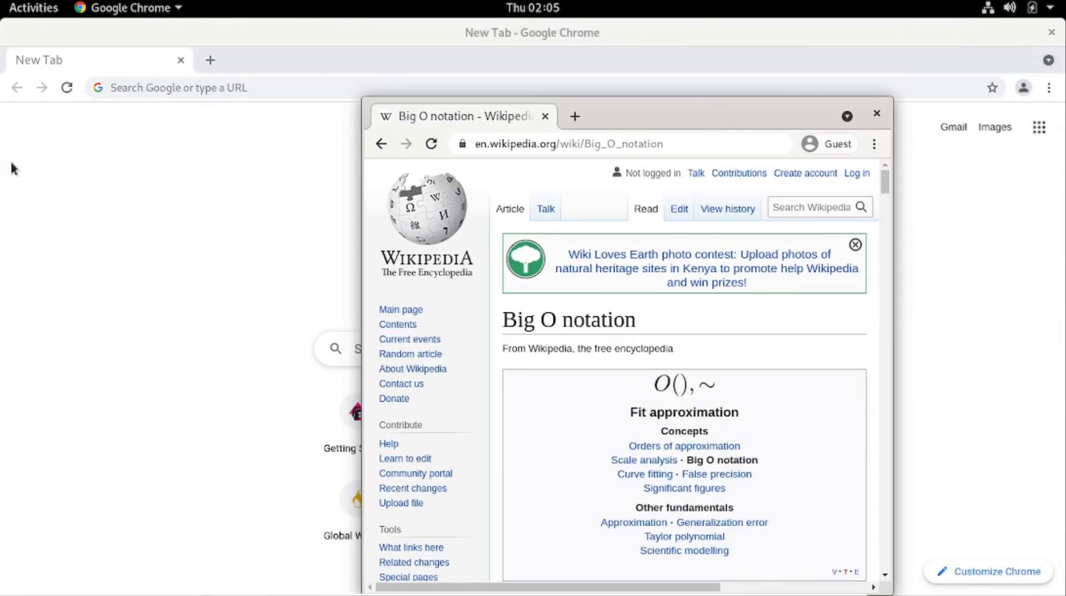
left_click(939, 195)
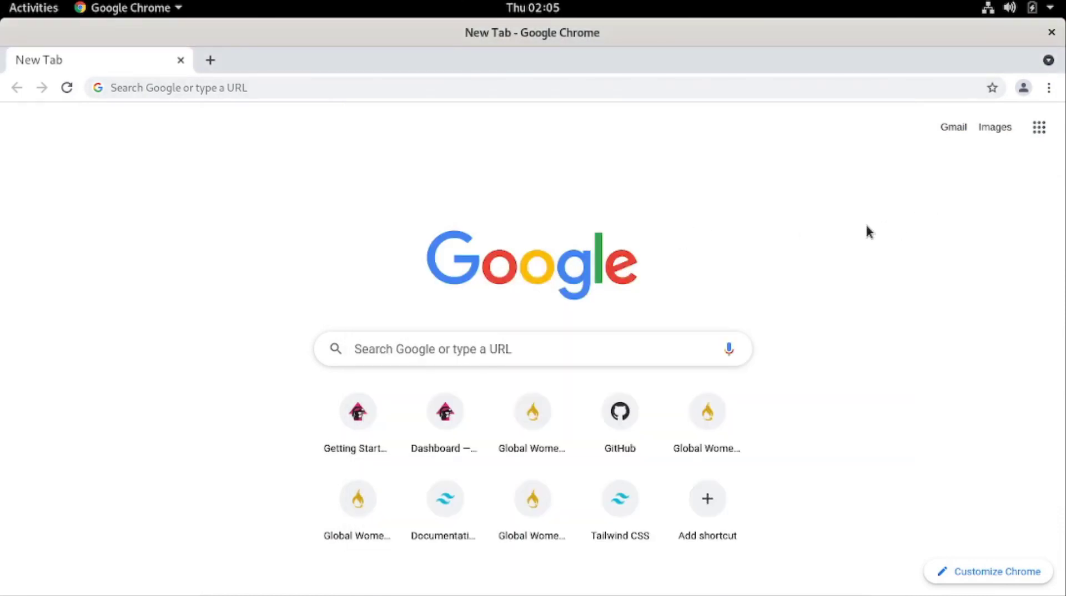
Bring the Big O notation guest window forward, move and widen it, and open the regular window's profile menu.
key("alt+Tab")
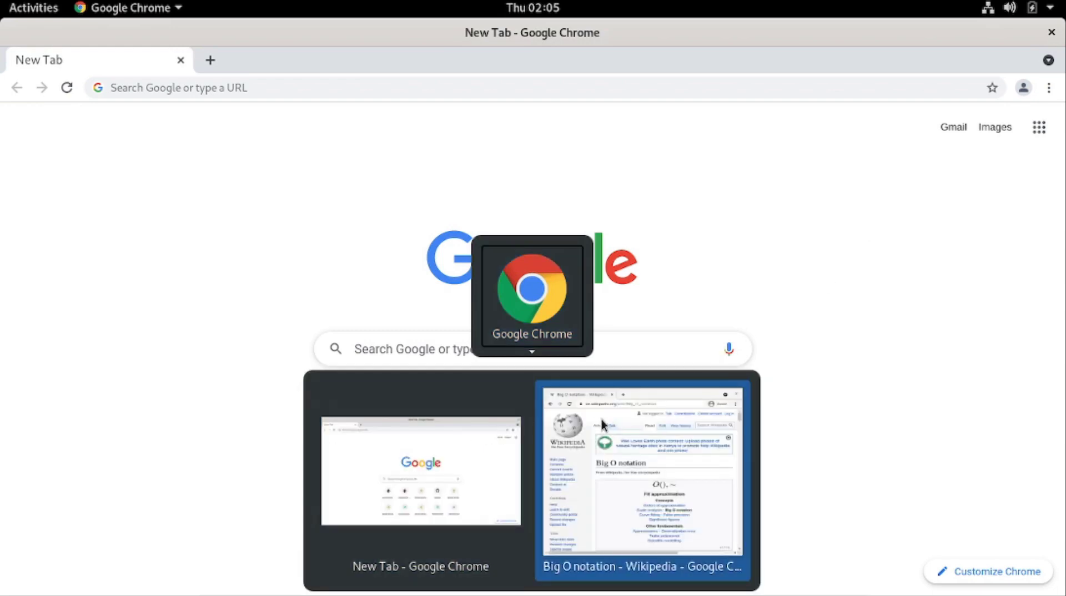
left_click(603, 424)
left_click_drag(689, 114, 602, 44)
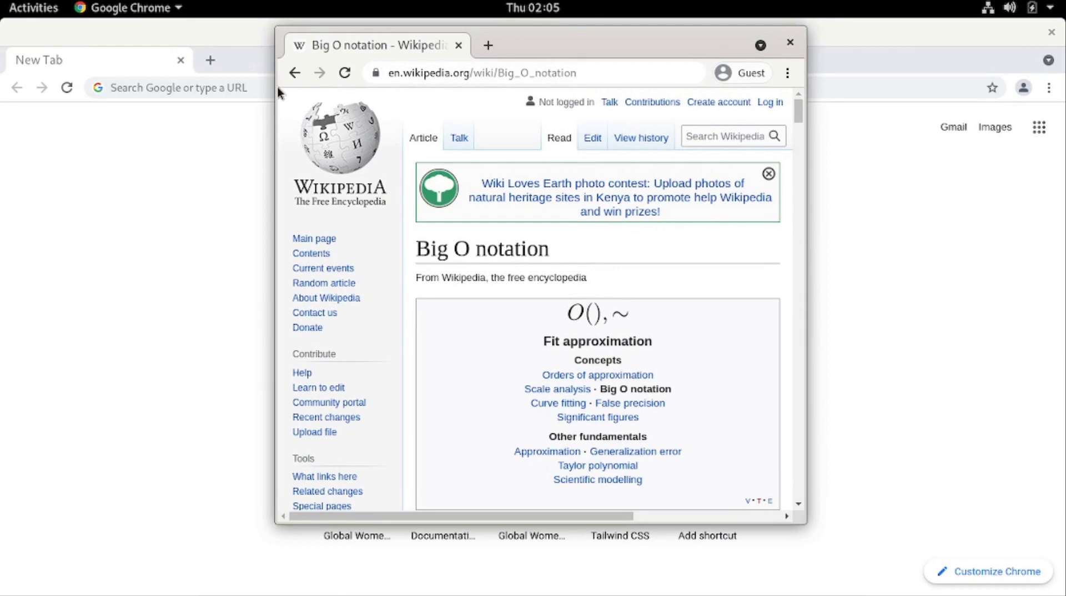
left_click_drag(279, 88, 93, 92)
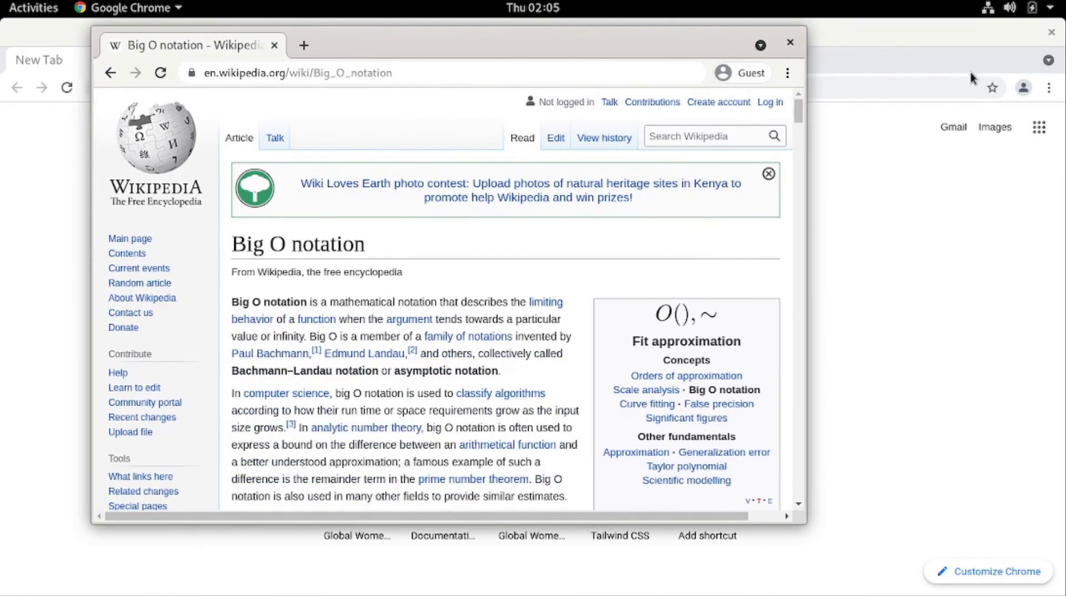
left_click(1023, 89)
left_click(1023, 89)
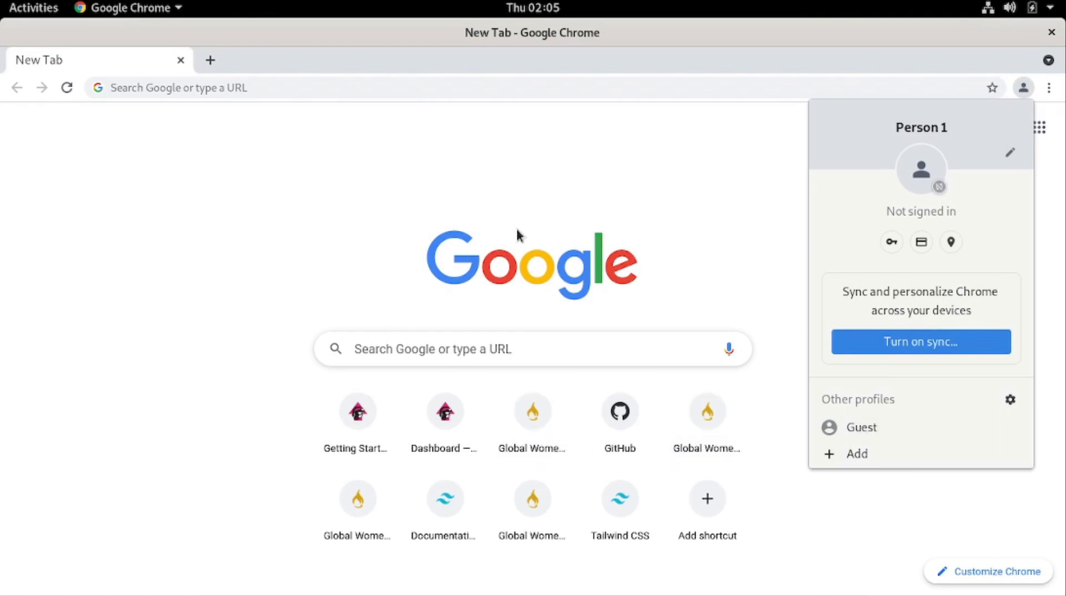
Switch back to the Big O notation guest window, maximize it and close it.
key("alt+Tab")
key("Down")
key("Right")
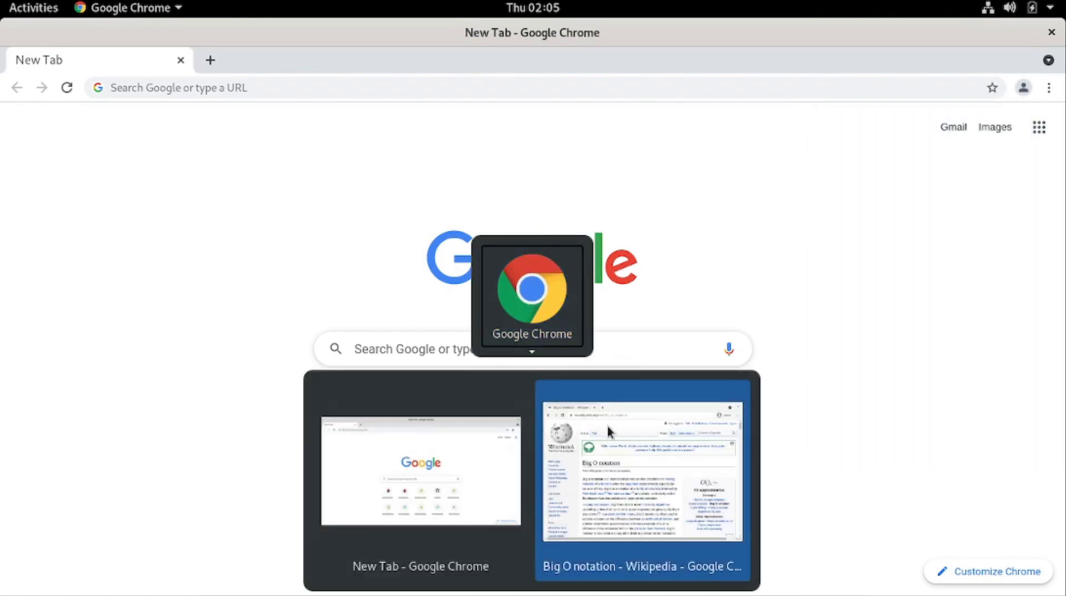
left_click(611, 433)
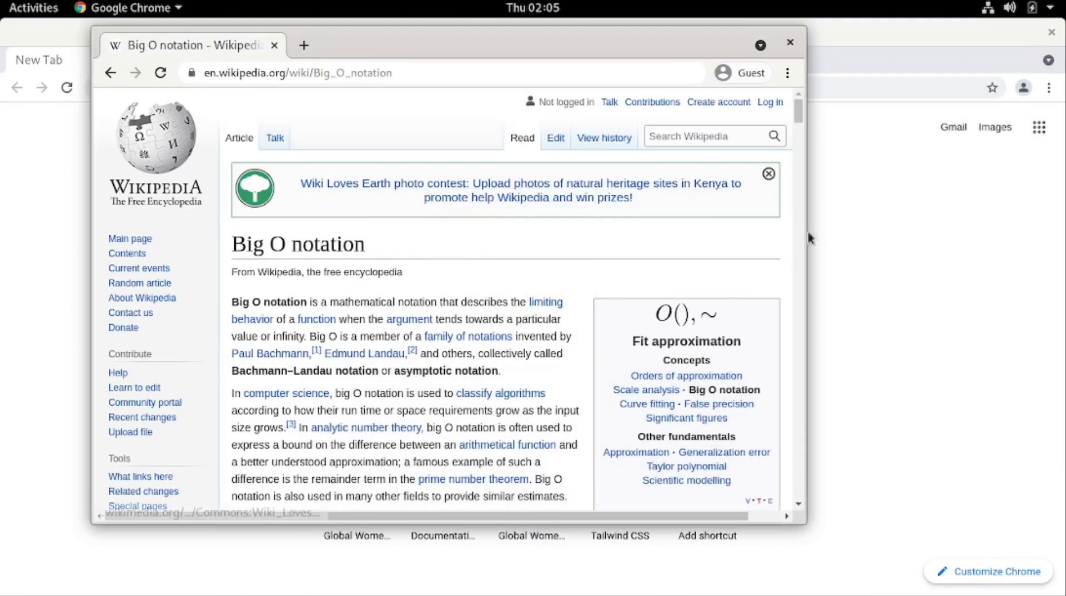
double_click(625, 45)
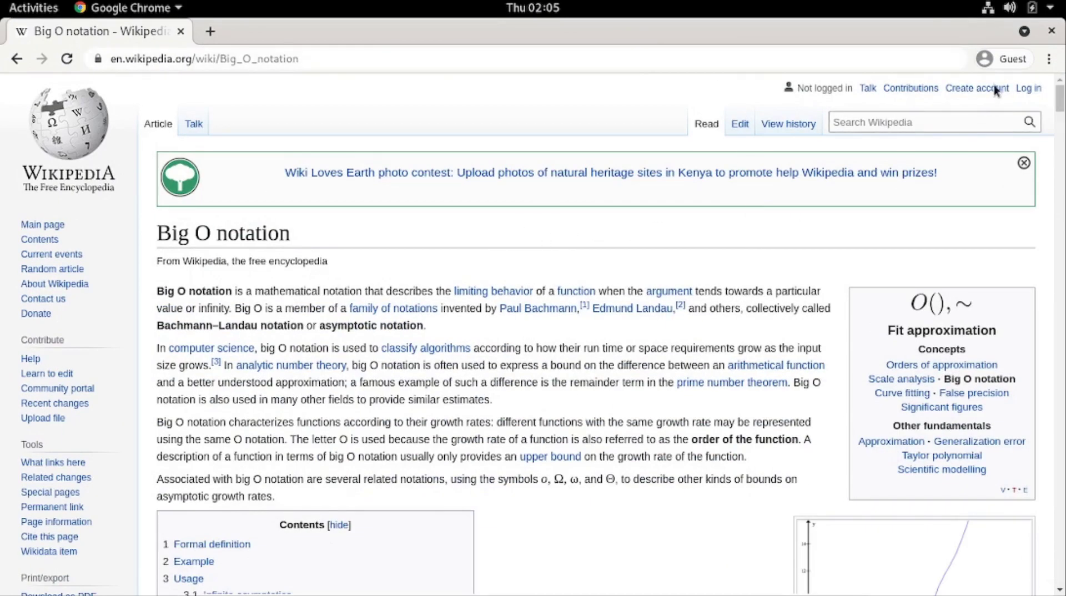
left_click(1051, 31)
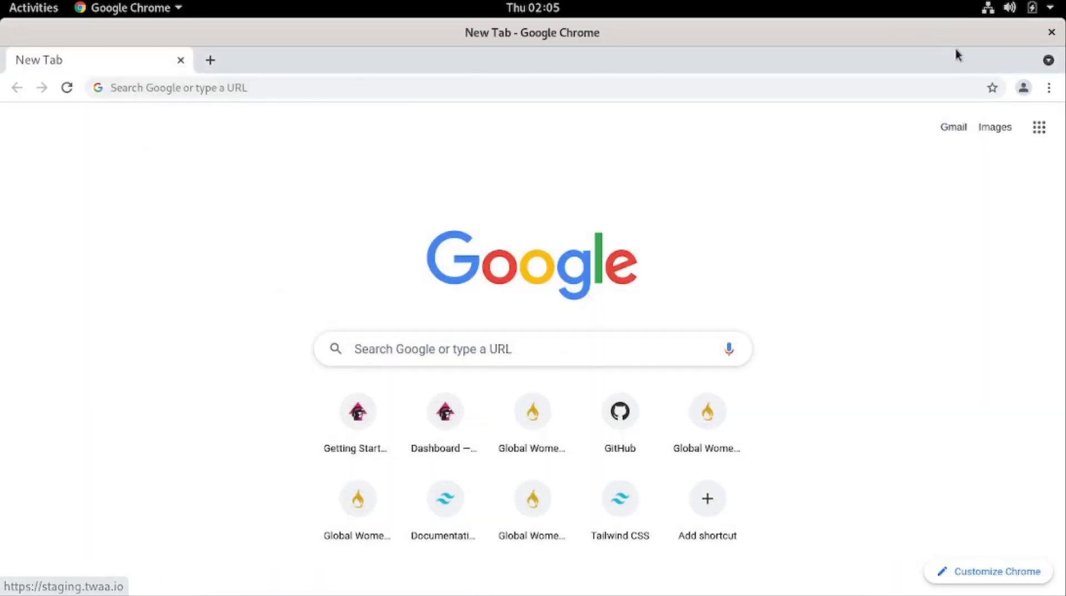
Open another guest window and end the guest session from its profile options.
left_click(1024, 87)
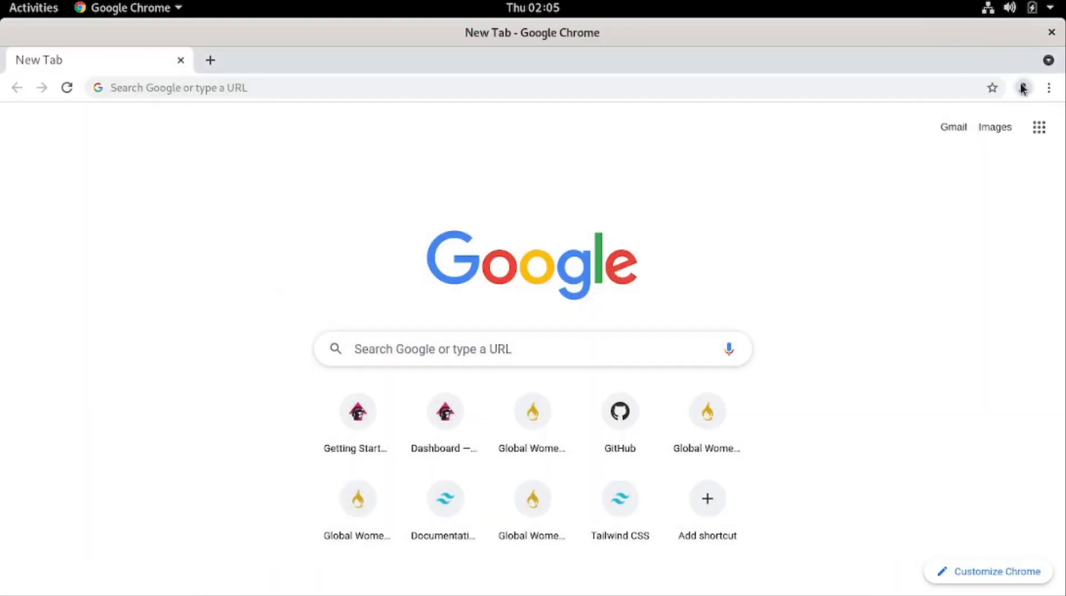
left_click(840, 428)
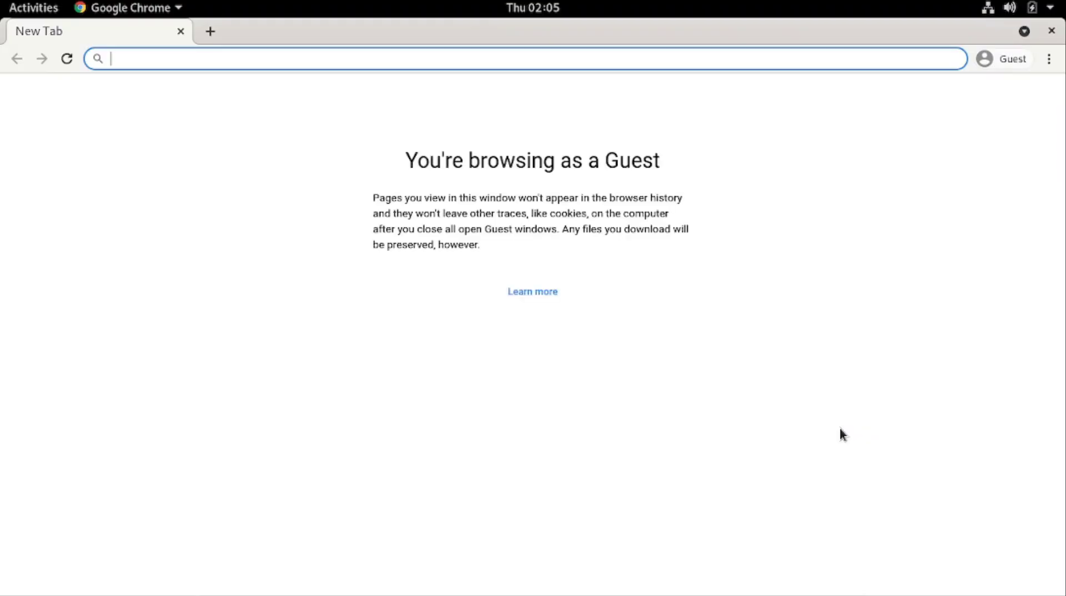
left_click(999, 61)
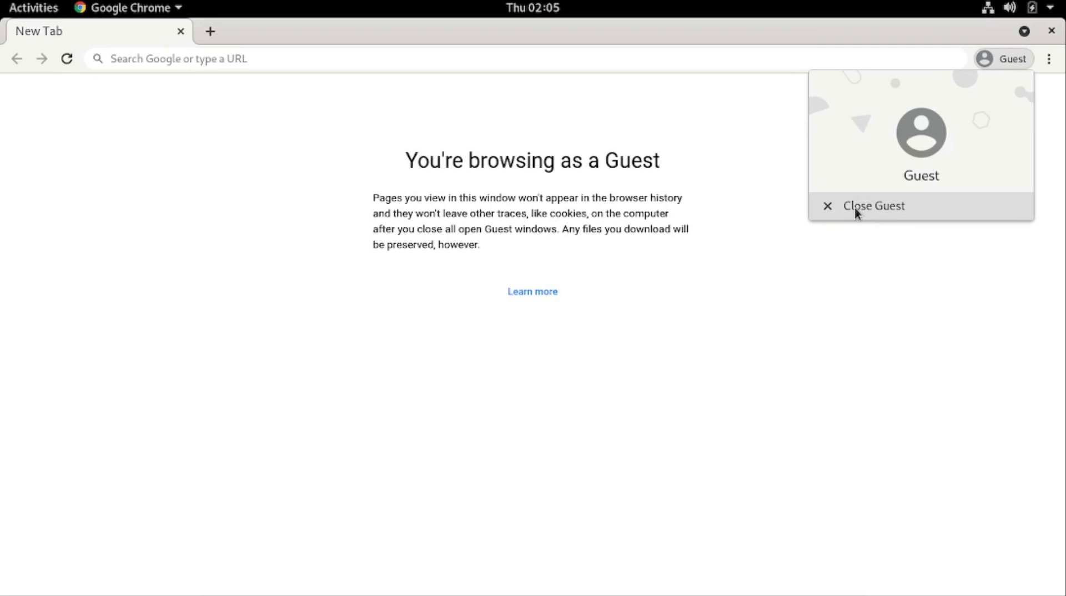
left_click(1013, 60)
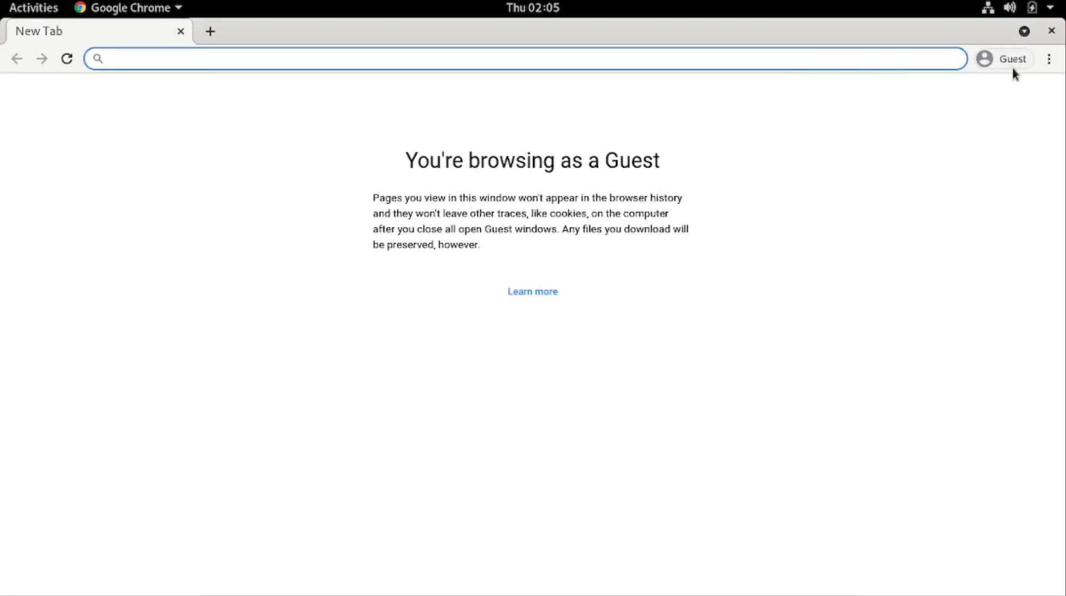
left_click(1013, 61)
left_click(874, 203)
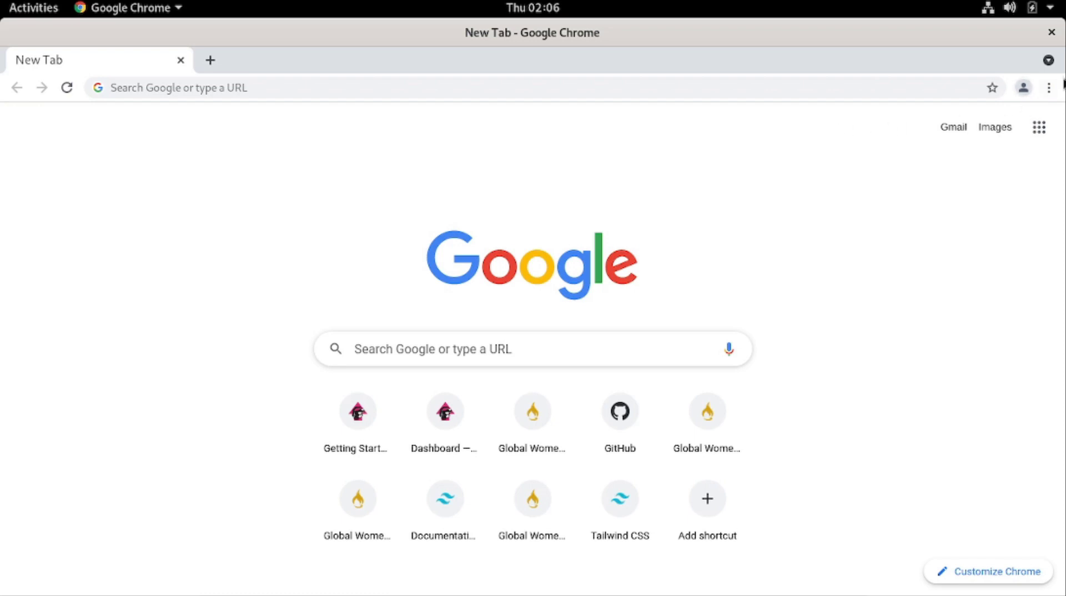
left_click(1025, 92)
left_click(1023, 89)
left_click(1024, 89)
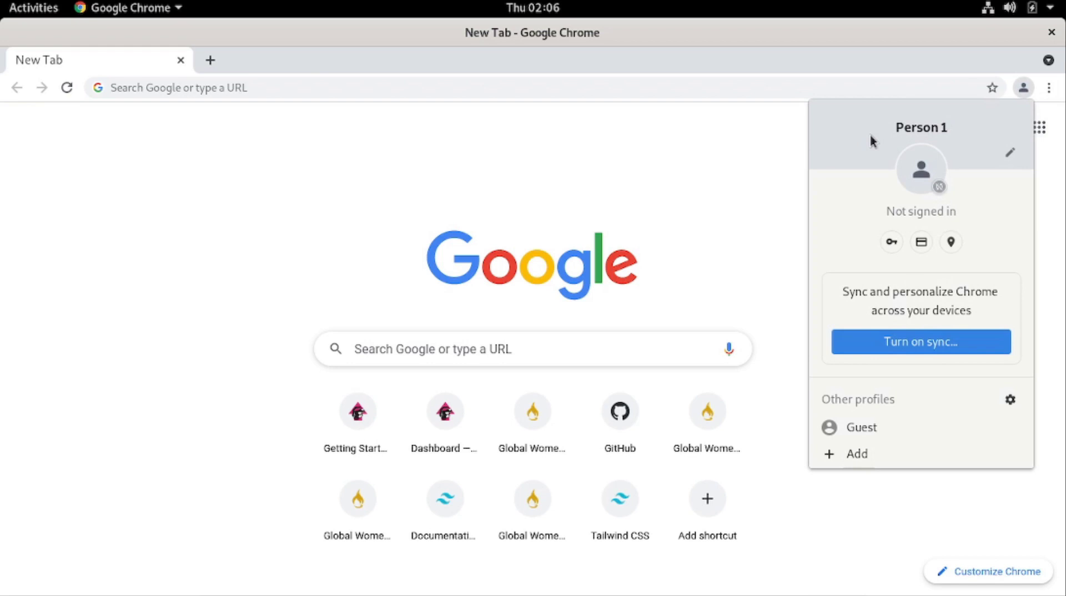
left_click(452, 149)
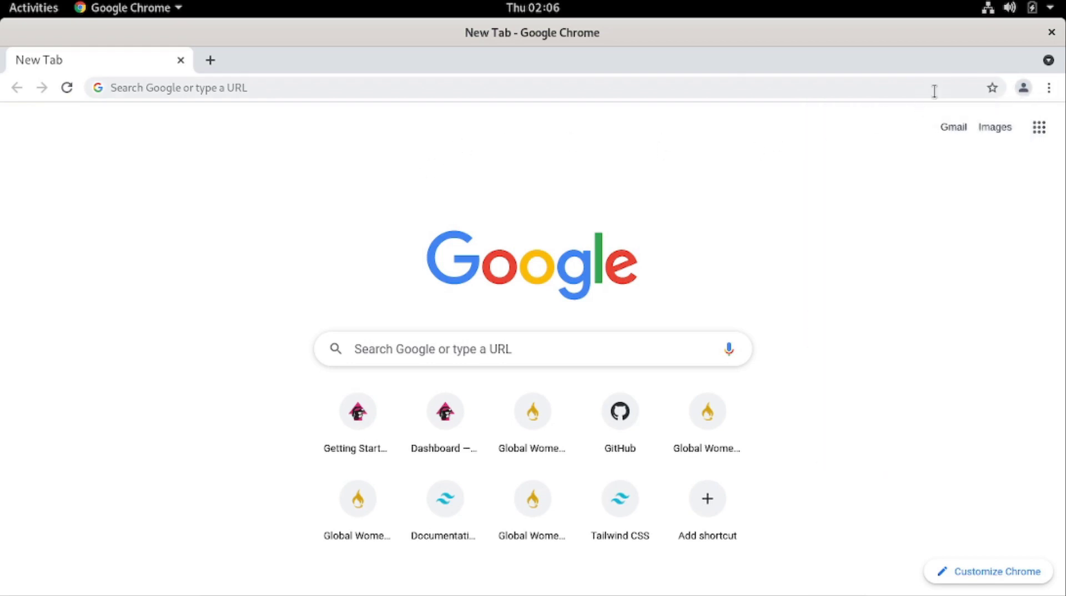
Add a new browser profile and name it "Work Session".
left_click(1023, 89)
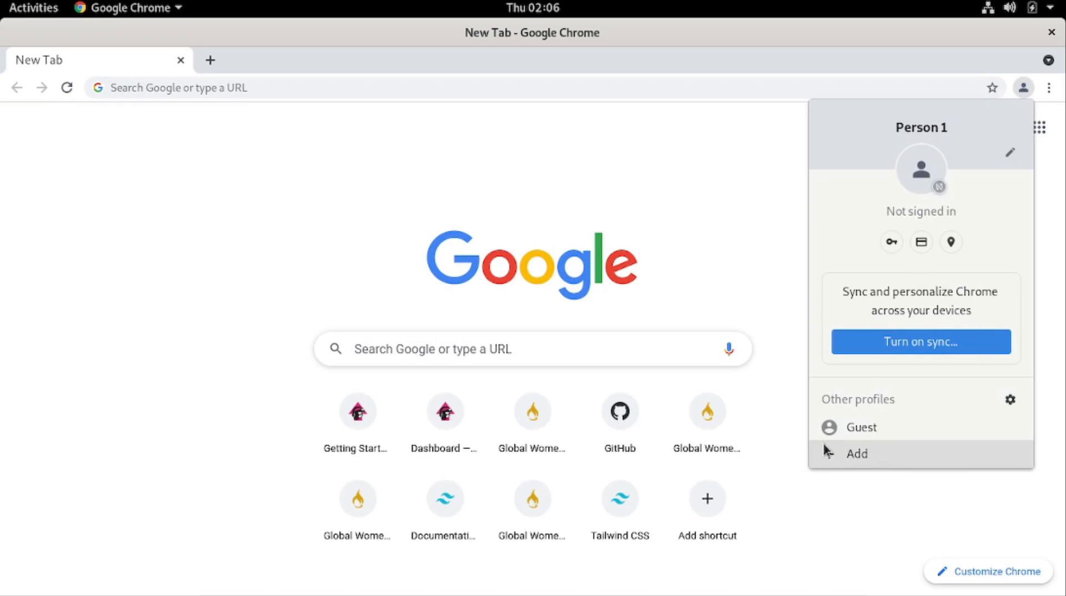
left_click(882, 454)
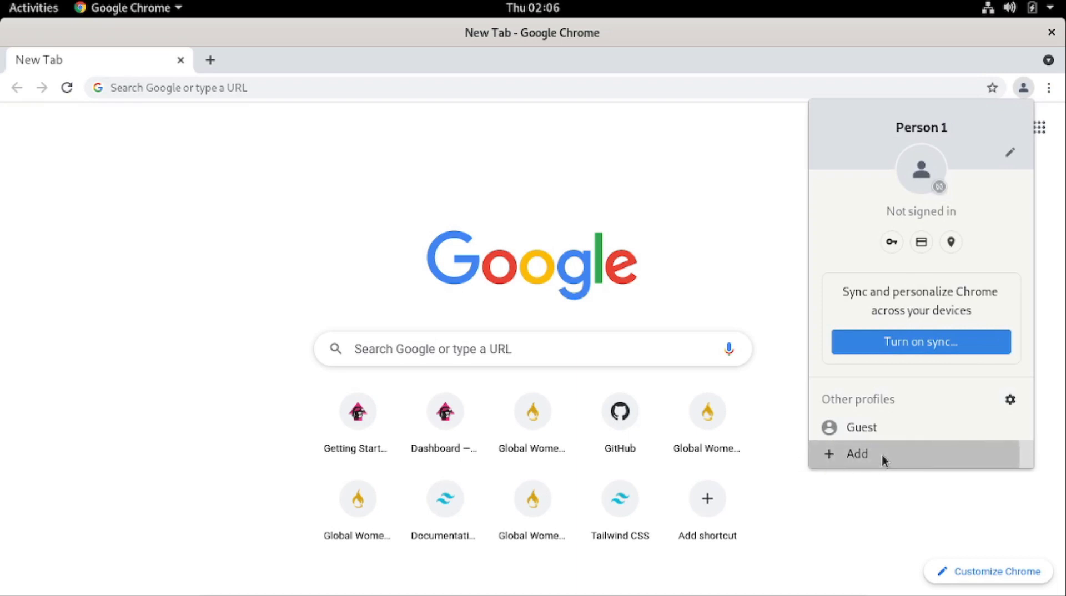
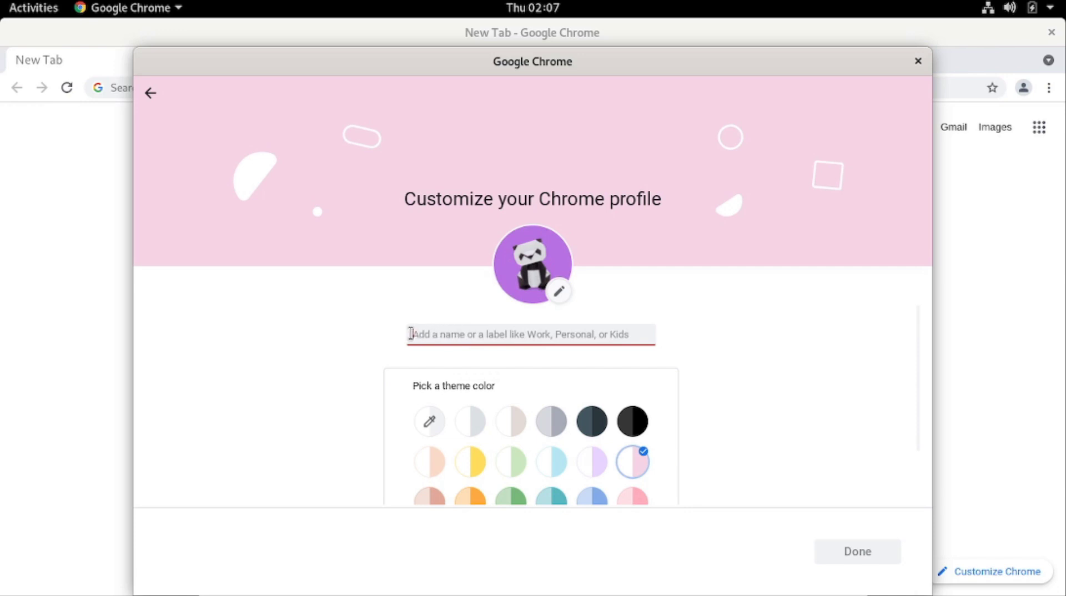
left_click(506, 337)
type("Work Profile")
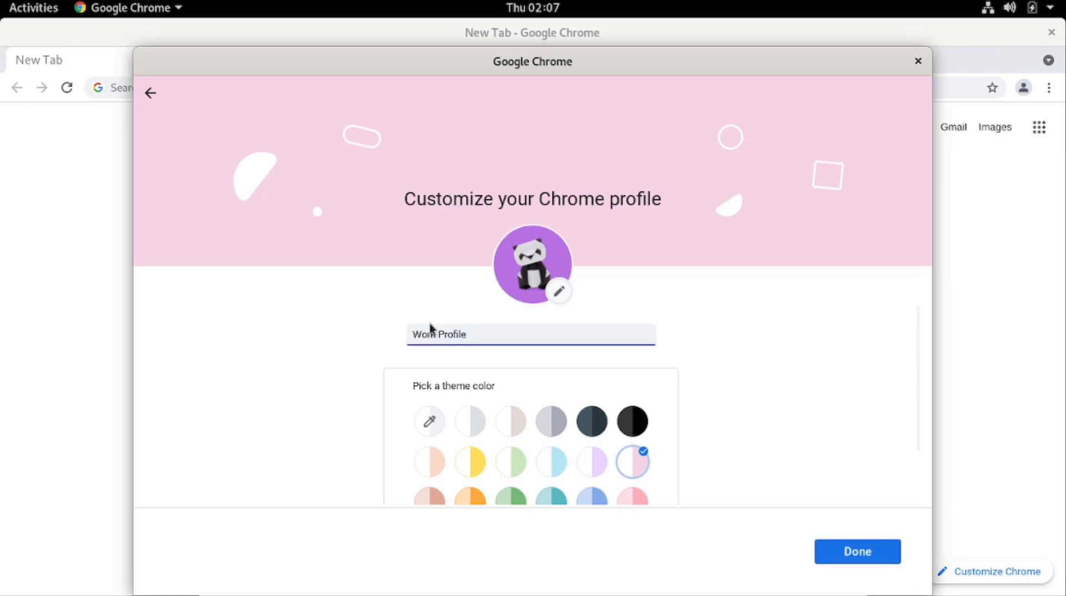
double_click(458, 334)
type("Session")
left_click(232, 345)
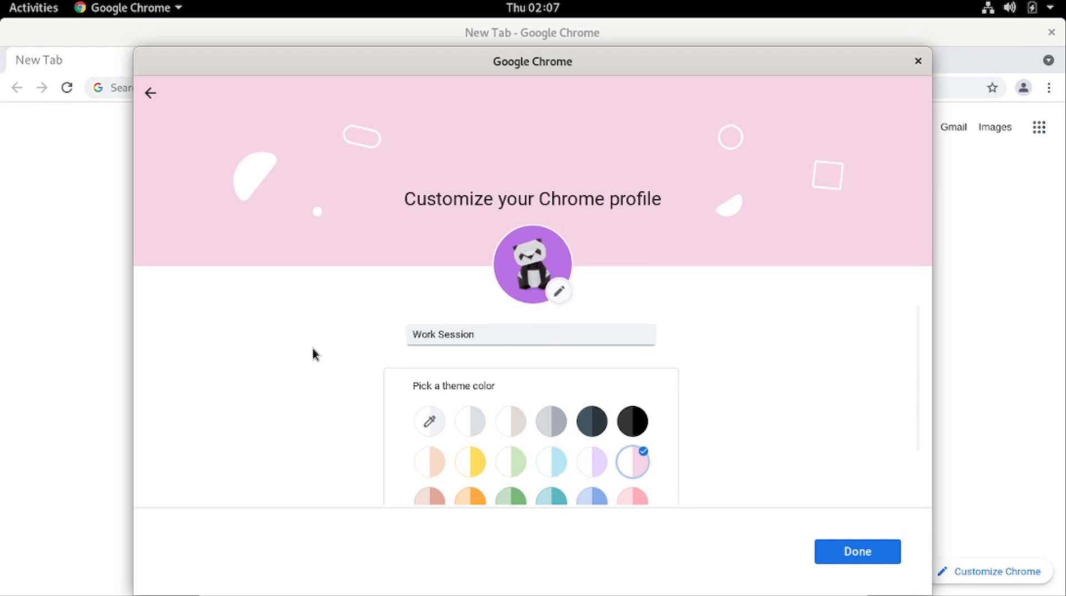
Choose the Light teal theme color for the Work Session profile and finish creating it.
scroll(278, 360, "down", 2)
scroll(422, 375, "up", 2)
scroll(585, 392, "down", 3)
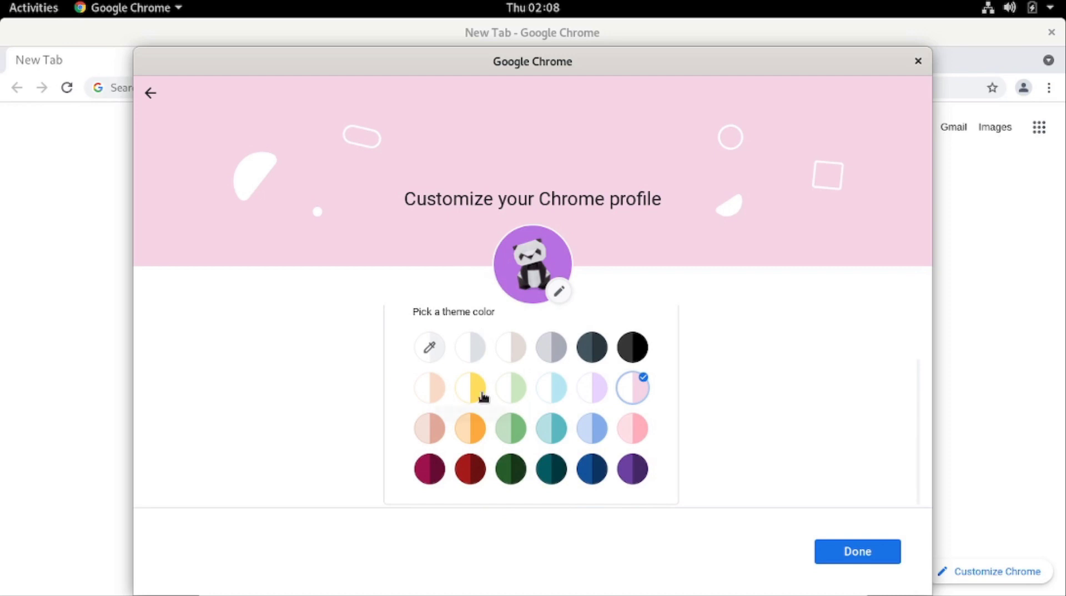
left_click(560, 433)
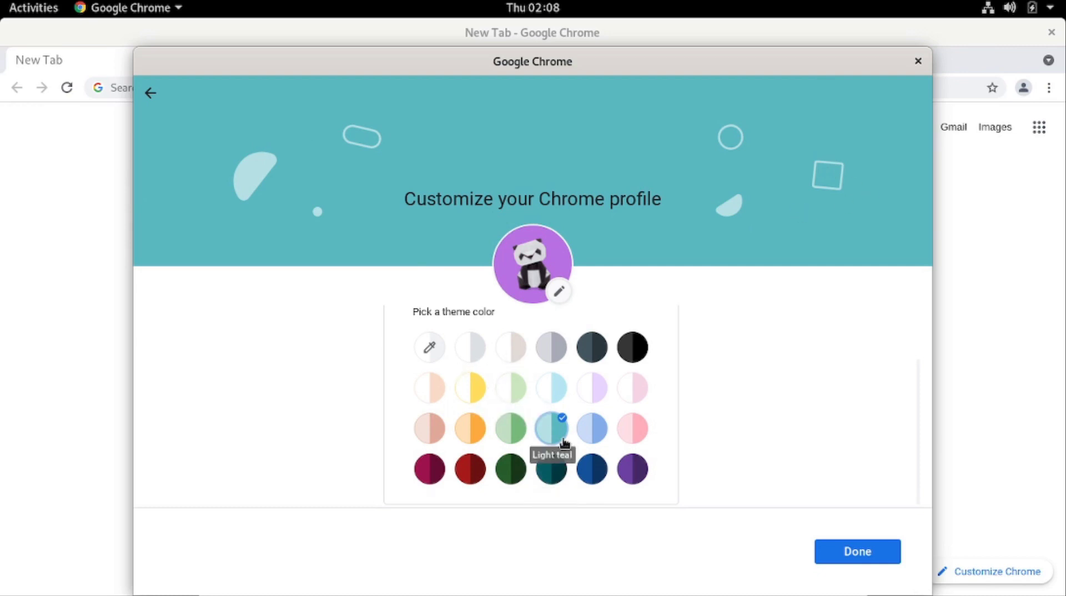
left_click(868, 564)
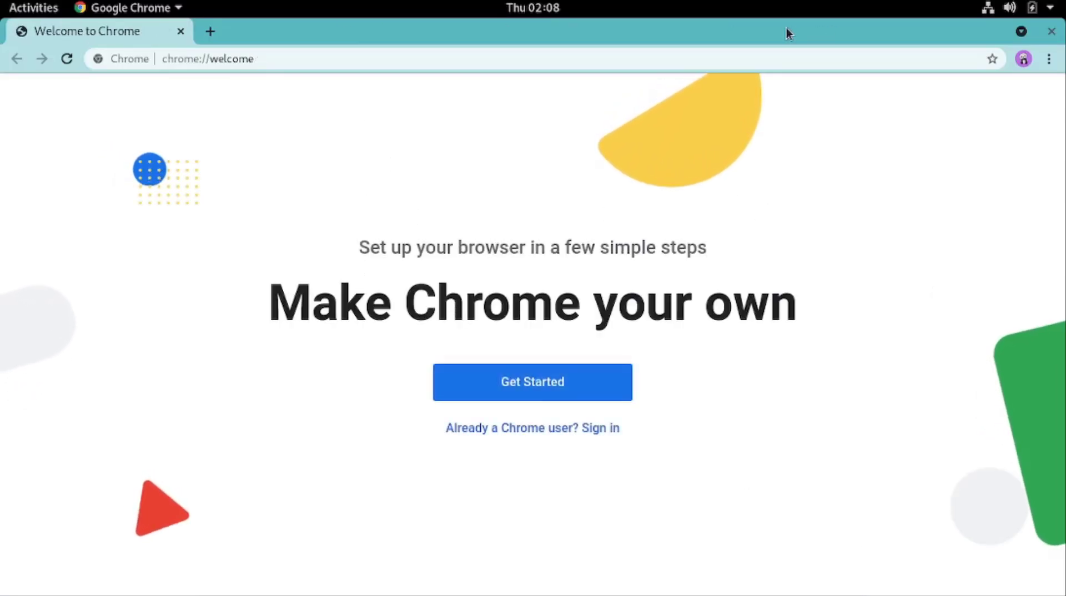
Move the new profile's window aside to compare it with the regular window, and maximize it again.
left_click_drag(787, 28, 731, 238)
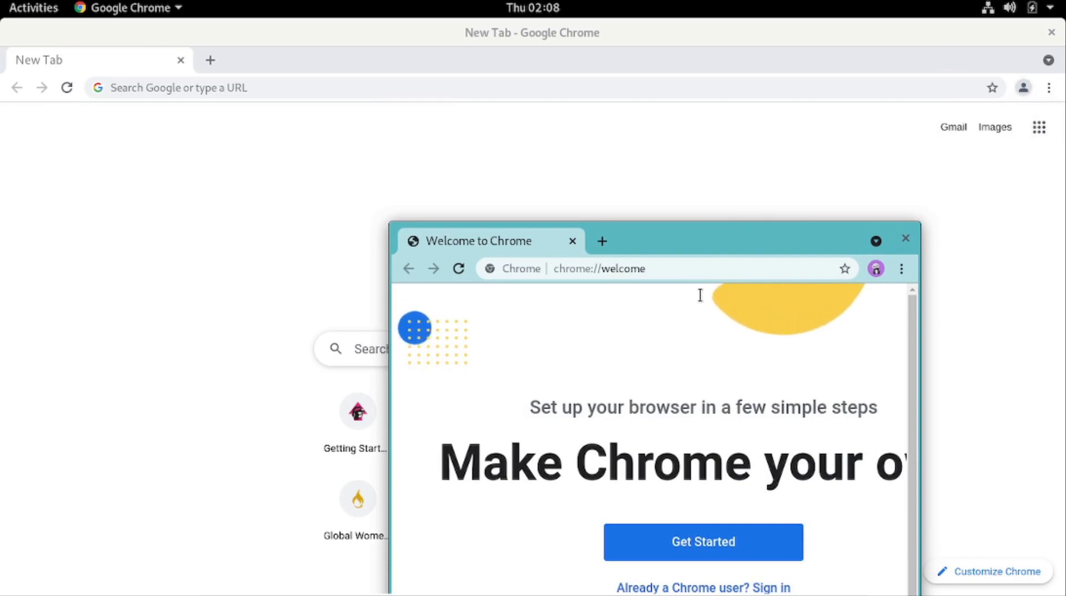
double_click(711, 239)
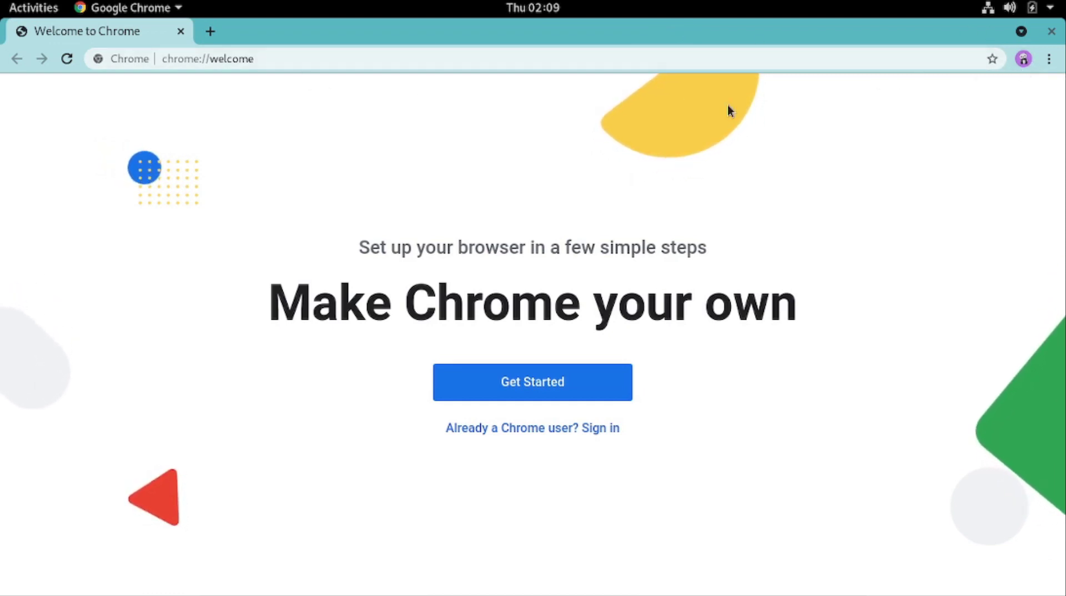
left_click(366, 58)
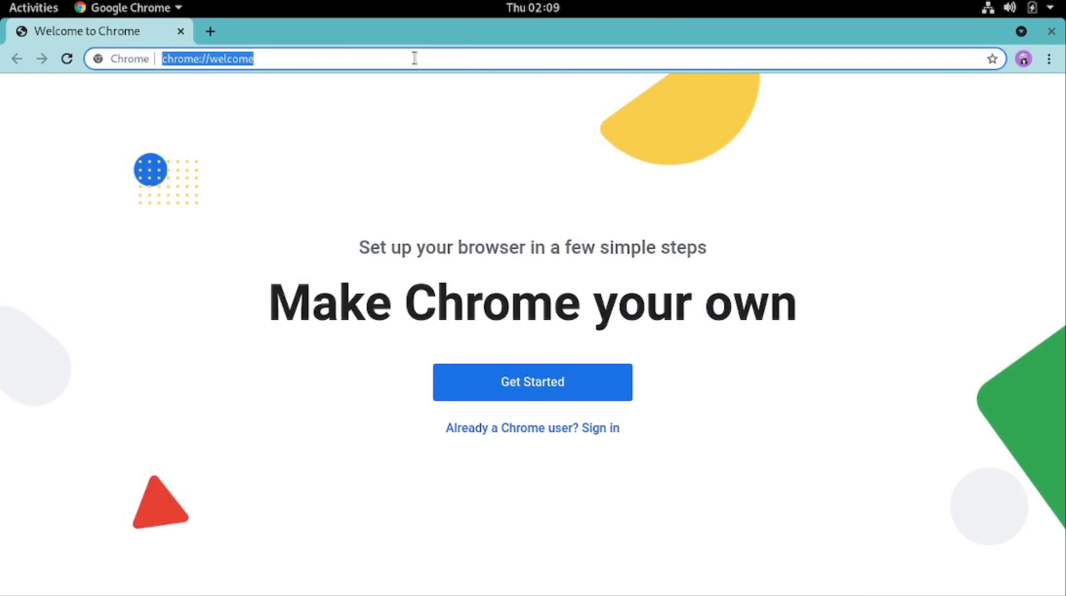
left_click(261, 58)
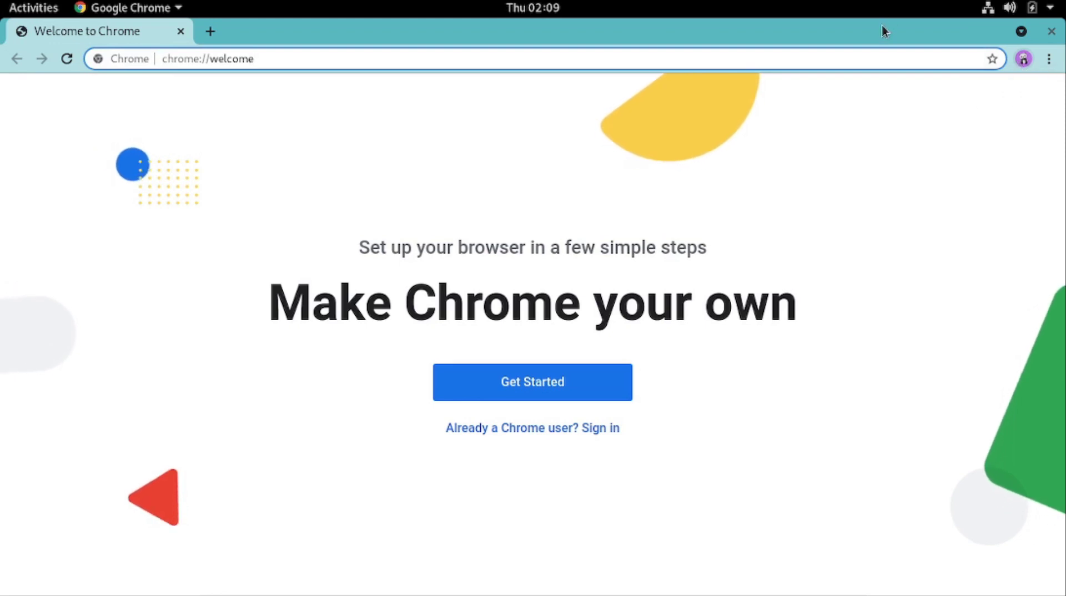
left_click_drag(884, 31, 876, 295)
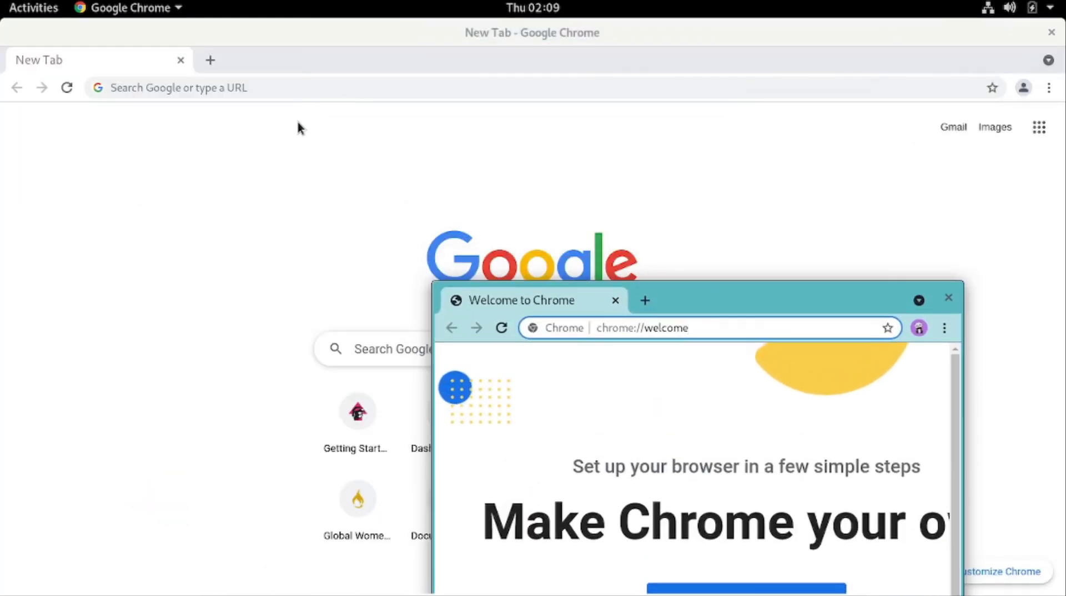
double_click(672, 299)
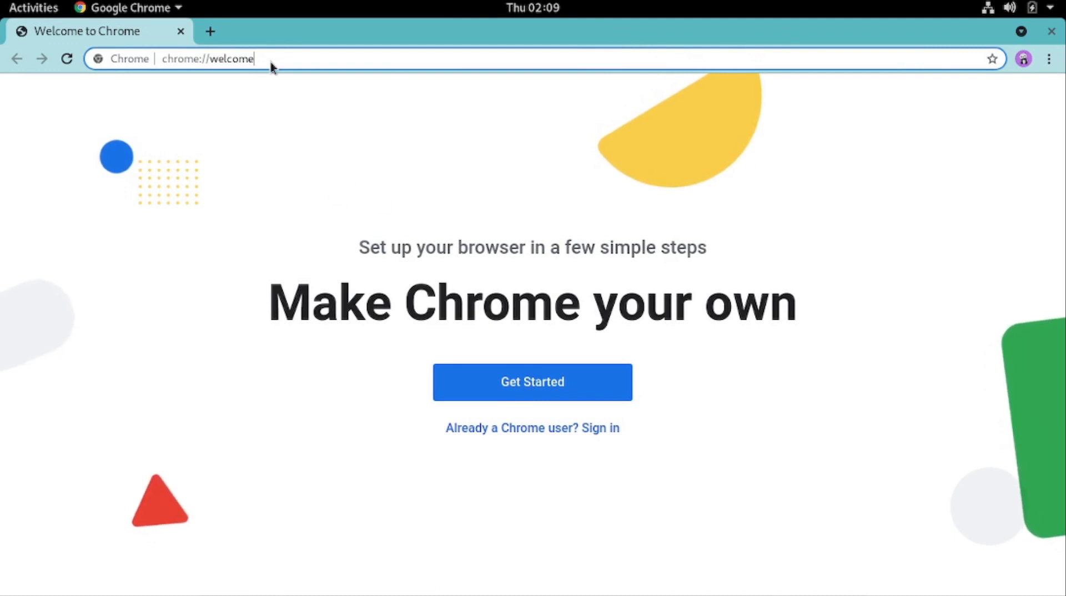
Close the new profile's window and reopen the Work Session profile from the regular window.
left_click_drag(490, 42, 504, 190)
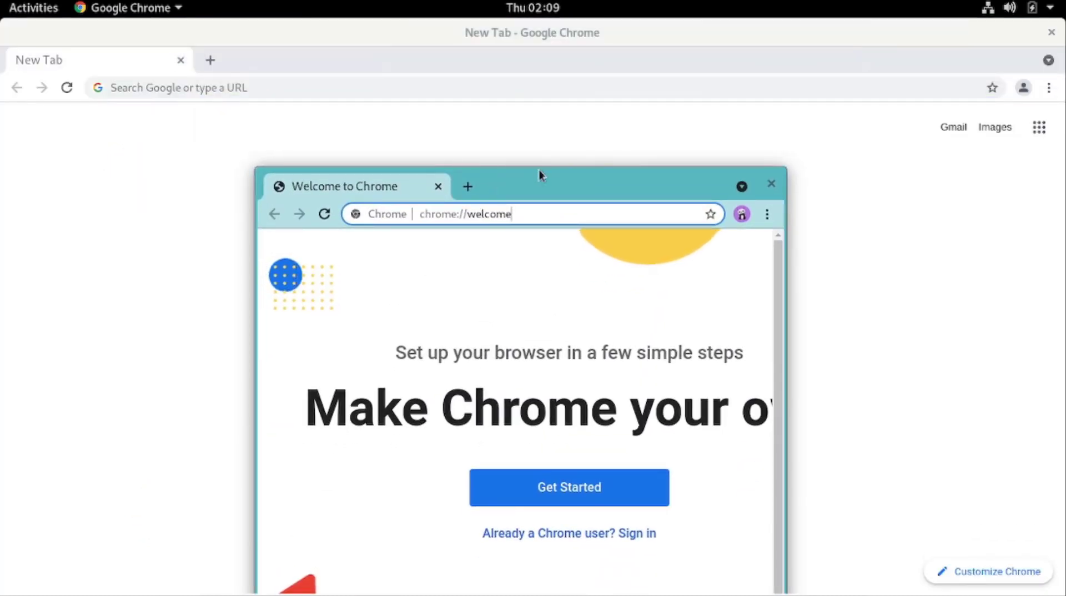
left_click(772, 184)
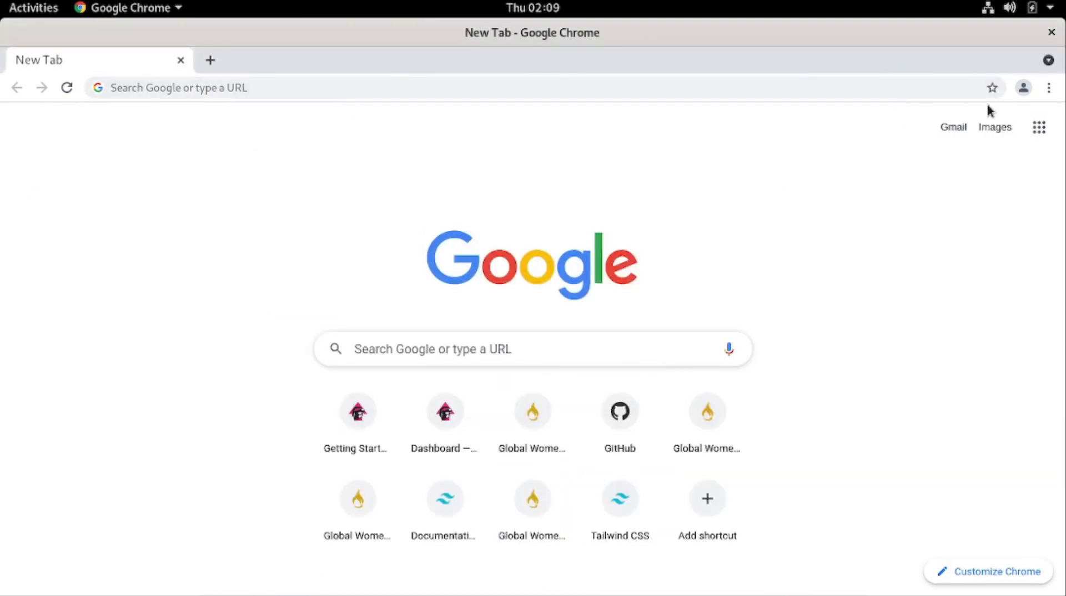
left_click(1024, 89)
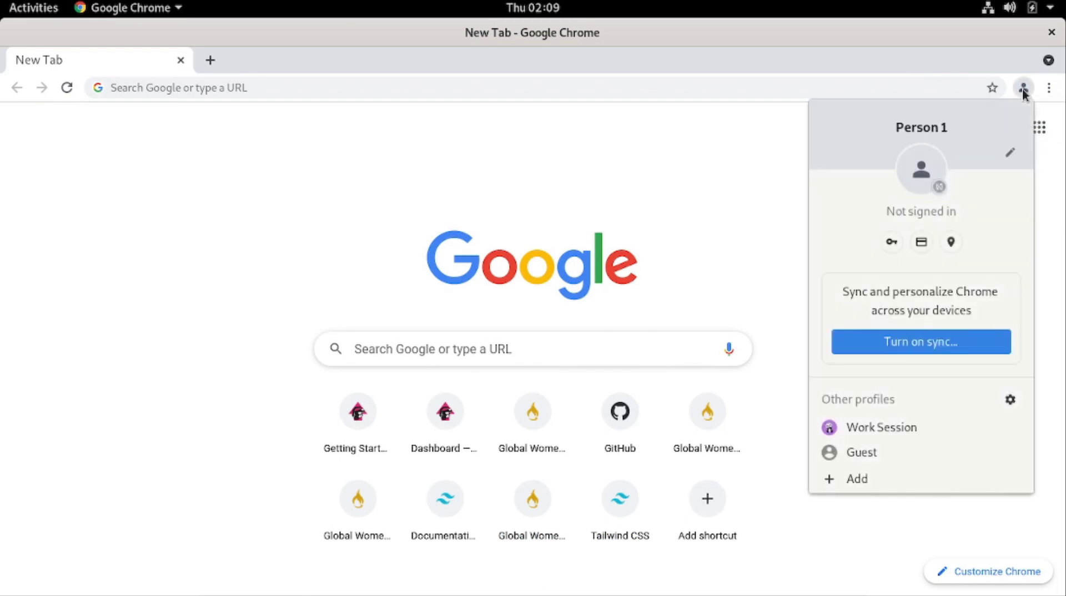
left_click(1025, 92)
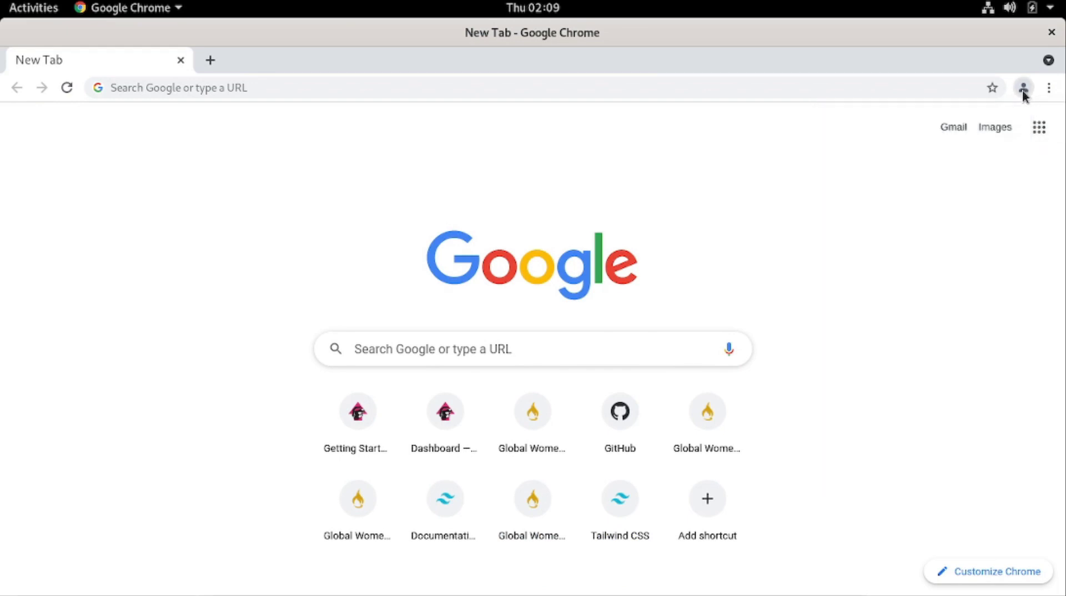
left_click(1024, 91)
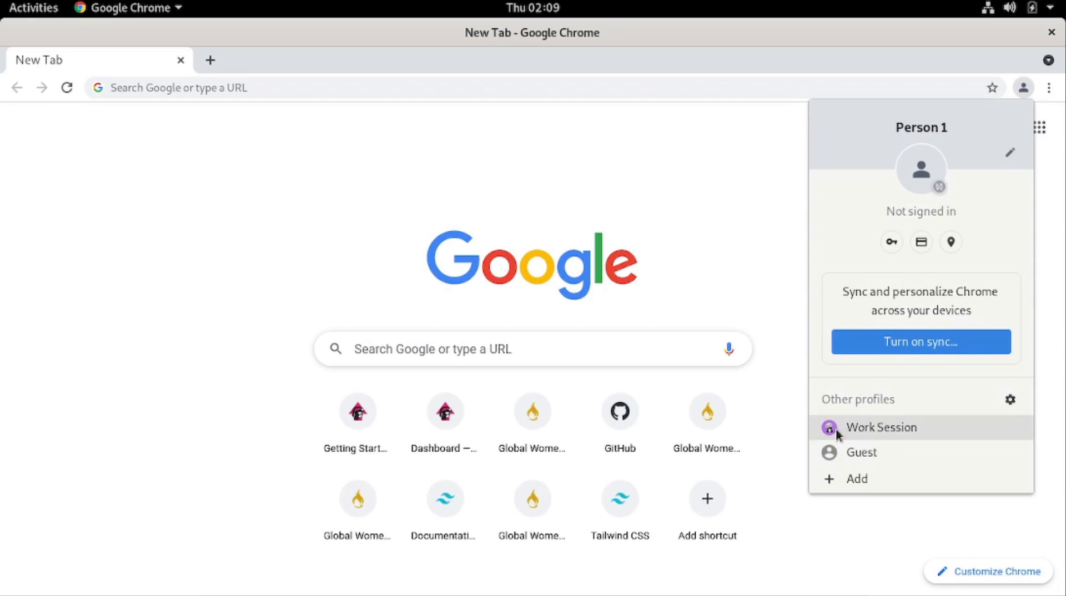
left_click(881, 429)
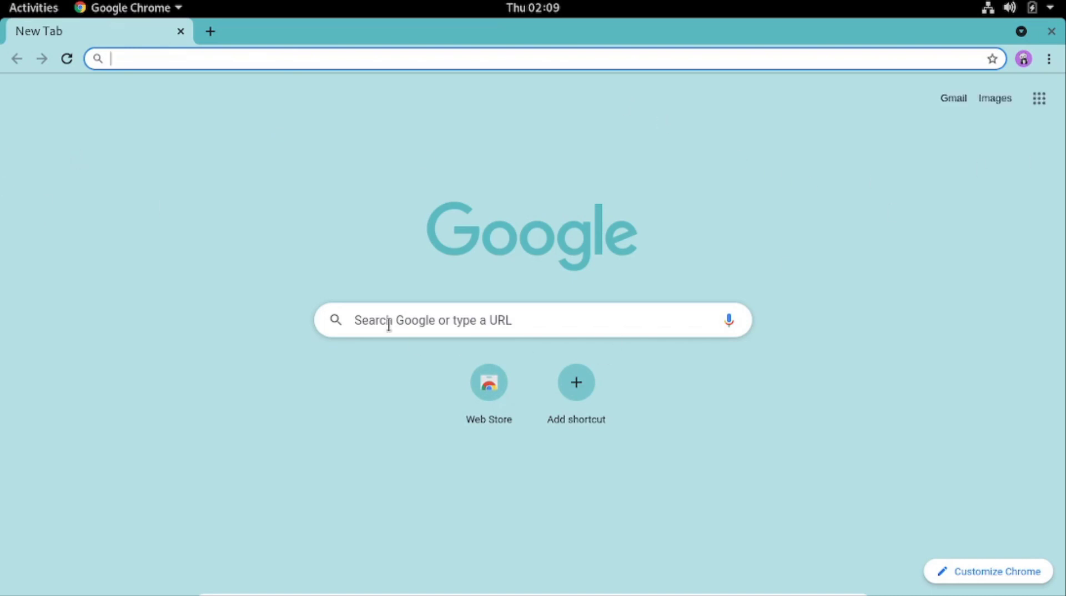
Open the customization settings of the Work Session profile and look over the name and theme color options.
left_click(1025, 59)
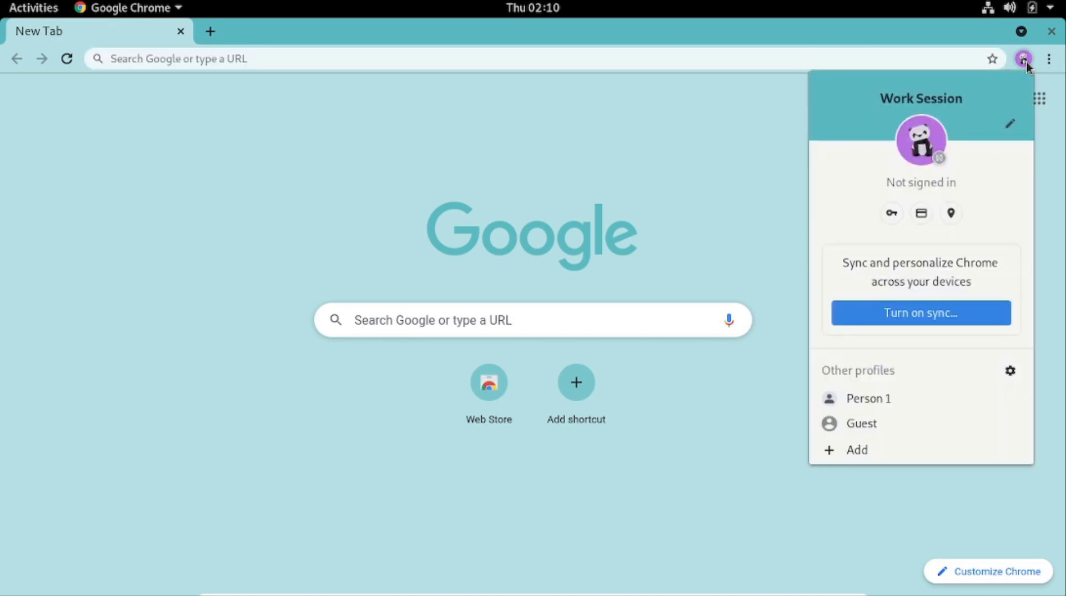
left_click(1025, 60)
left_click(1025, 60)
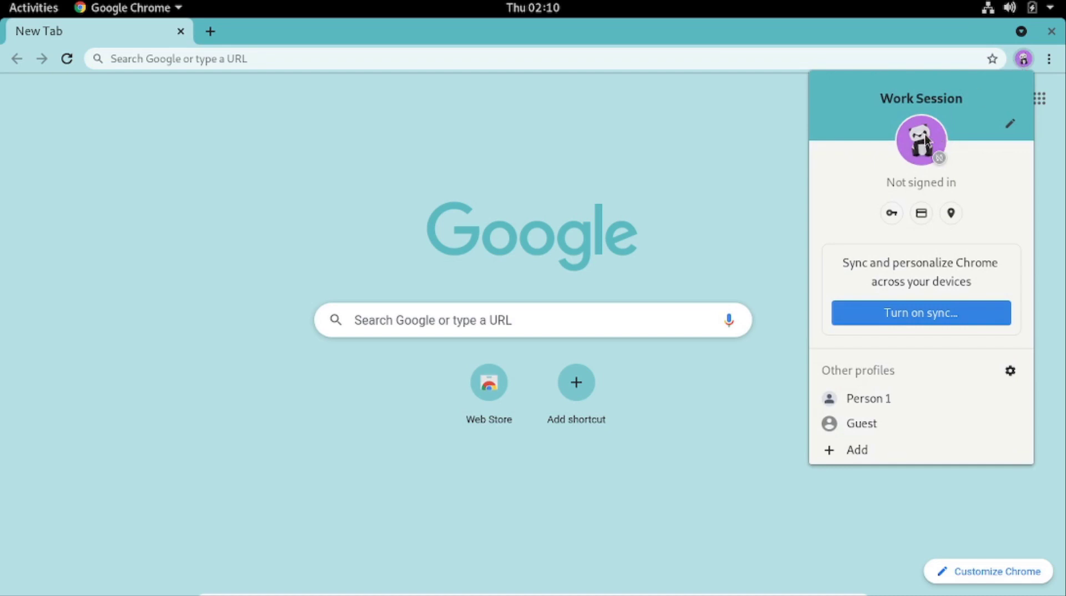
left_click(1010, 124)
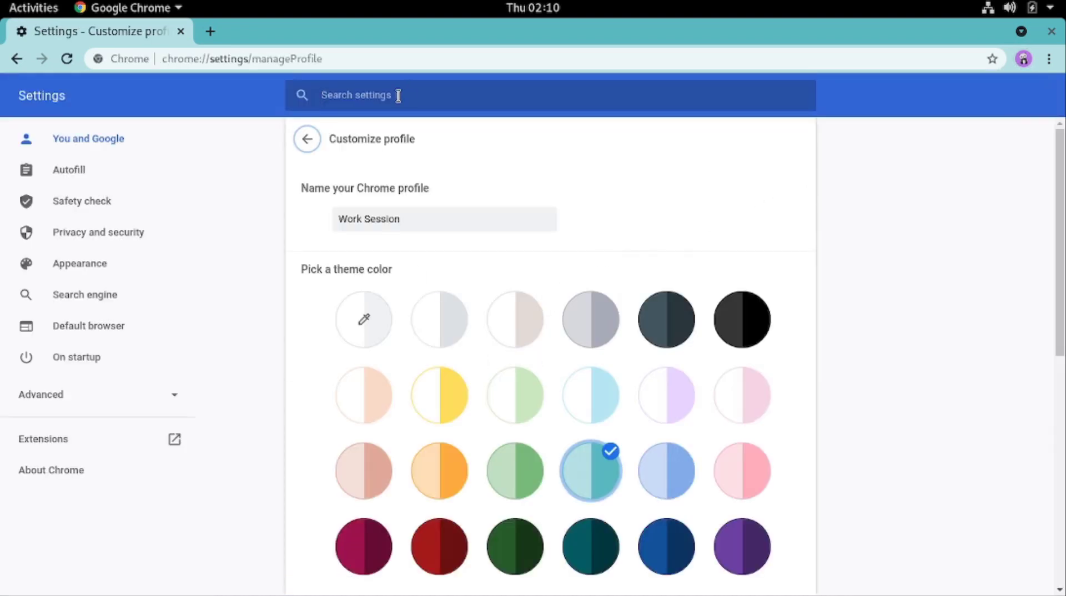
scroll(416, 206, "down", 3)
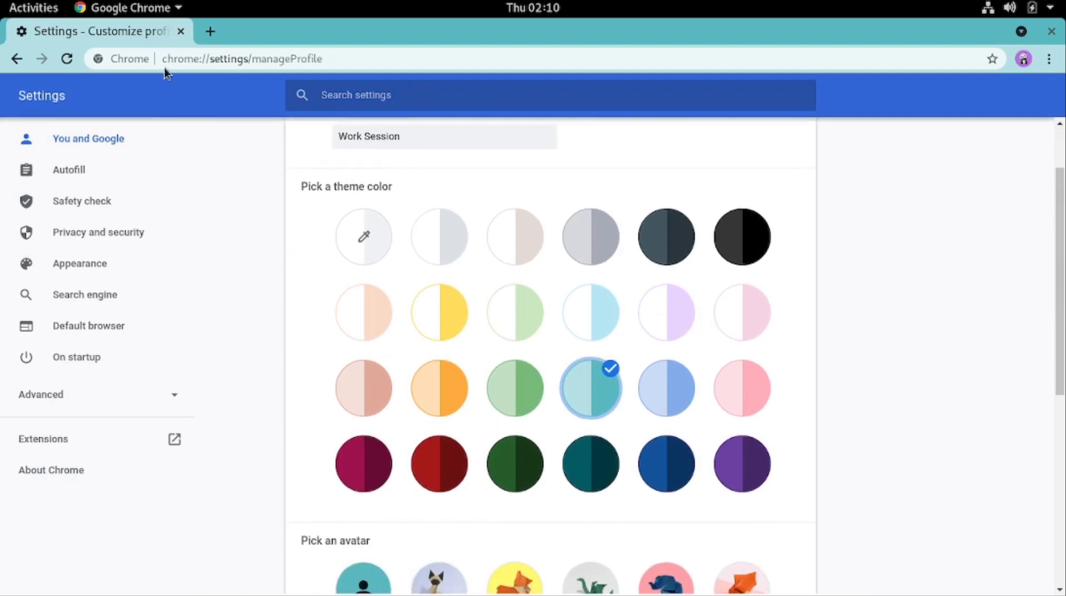
scroll(365, 166, "up", 3)
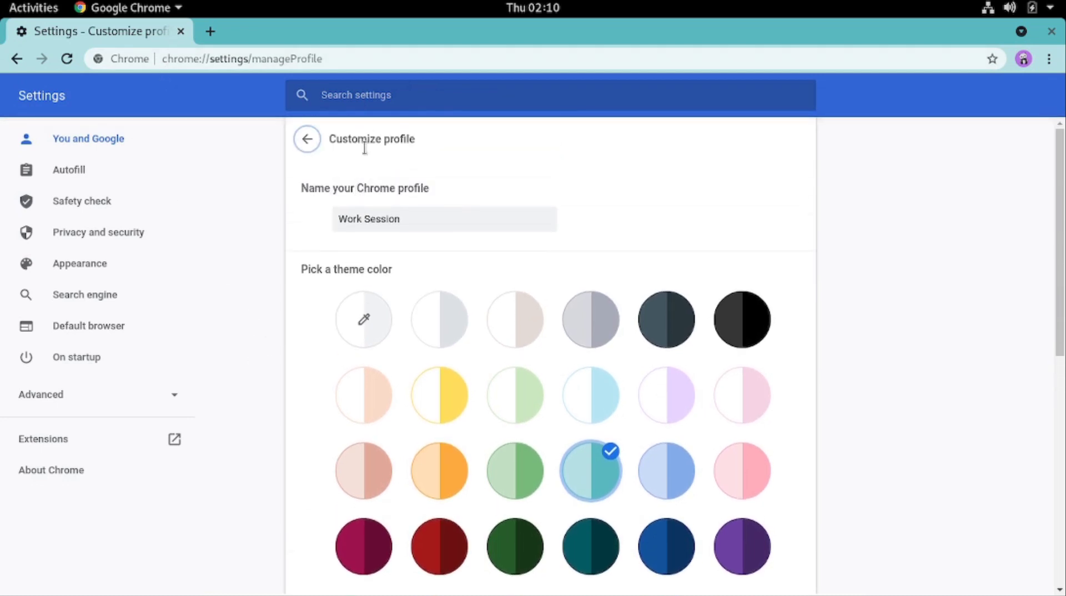
Change the Work Session profile's avatar to the Penguin.
left_click(416, 218)
left_click_drag(447, 218, 337, 215)
left_click(548, 153)
scroll(808, 350, "down", 5)
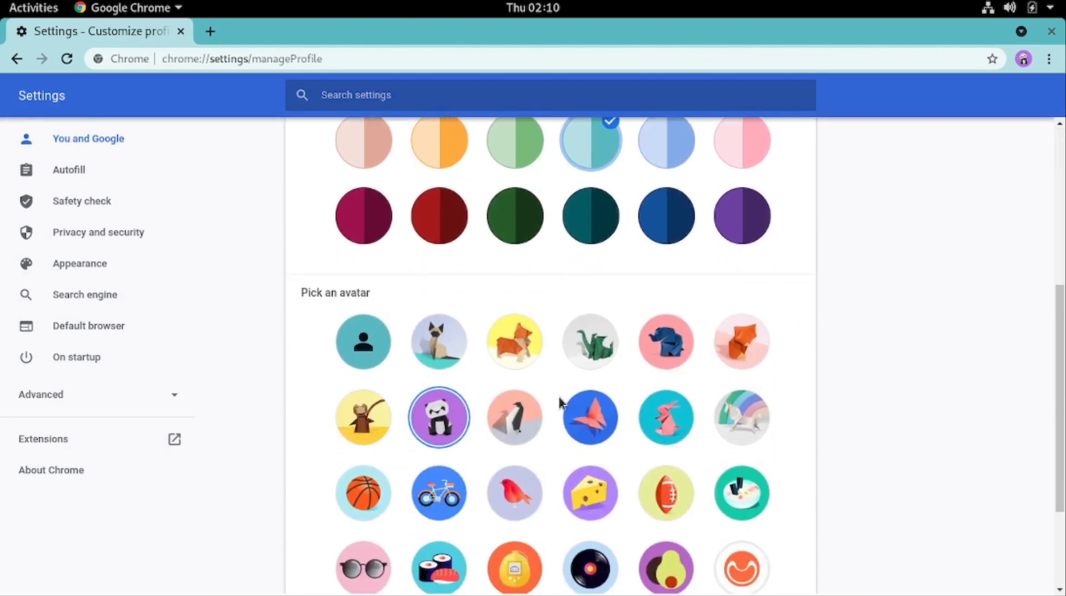
scroll(452, 439, "down", 3)
scroll(452, 433, "up", 3)
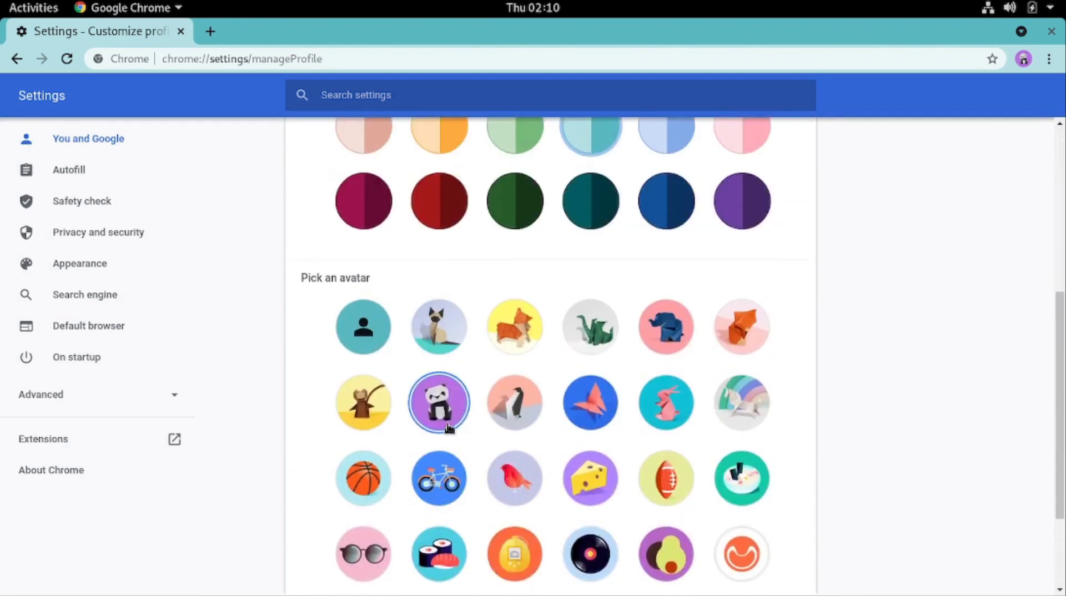
scroll(444, 433, "down", 1)
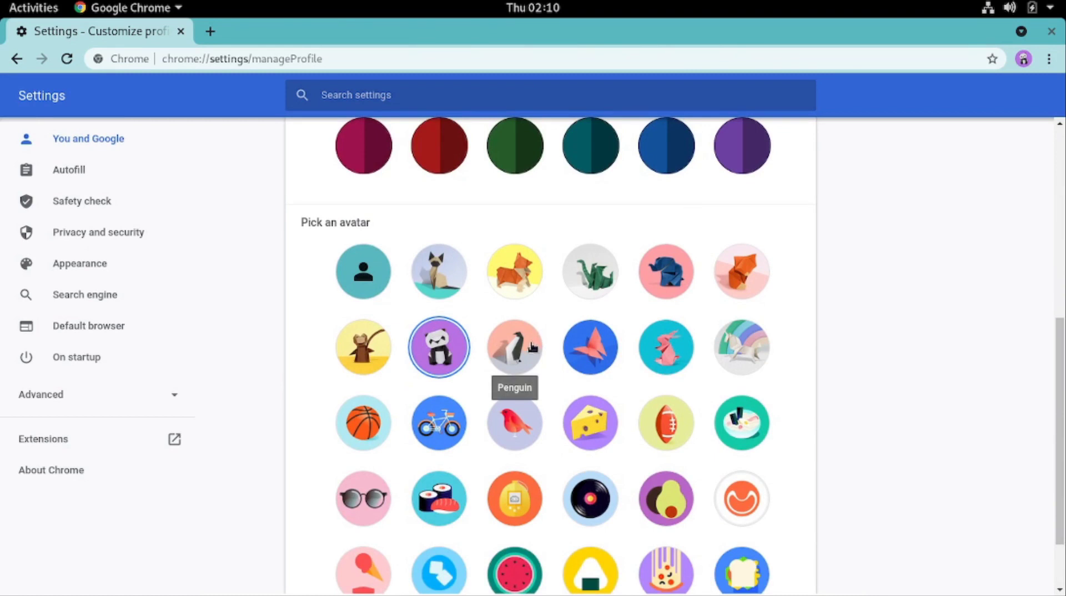
left_click(520, 361)
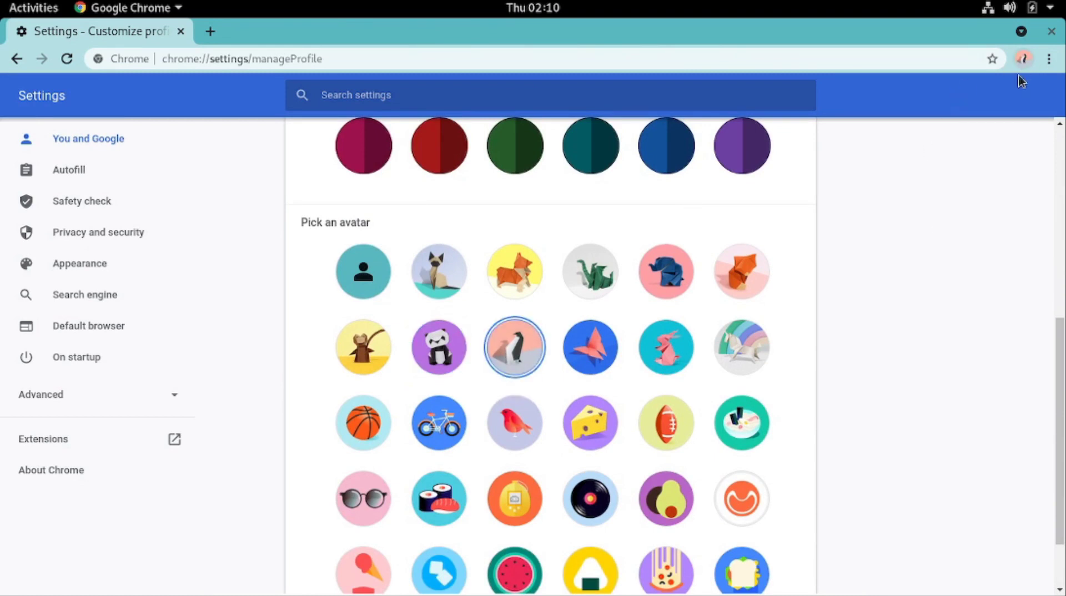
Check the avatar in the Work Session profile menu, and close that profile's window.
scroll(774, 364, "up", 7)
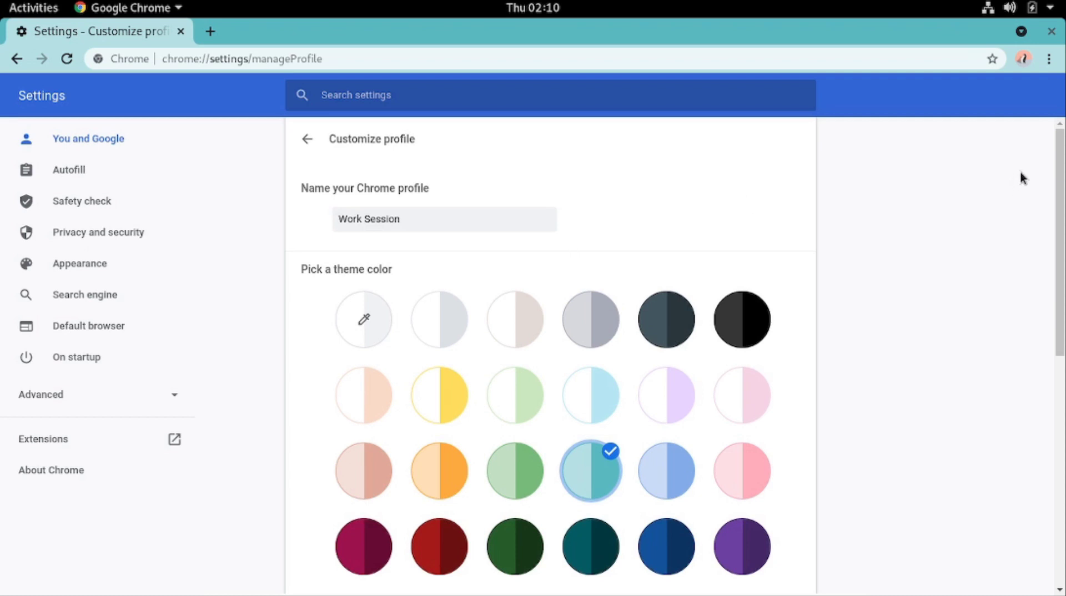
left_click(1024, 59)
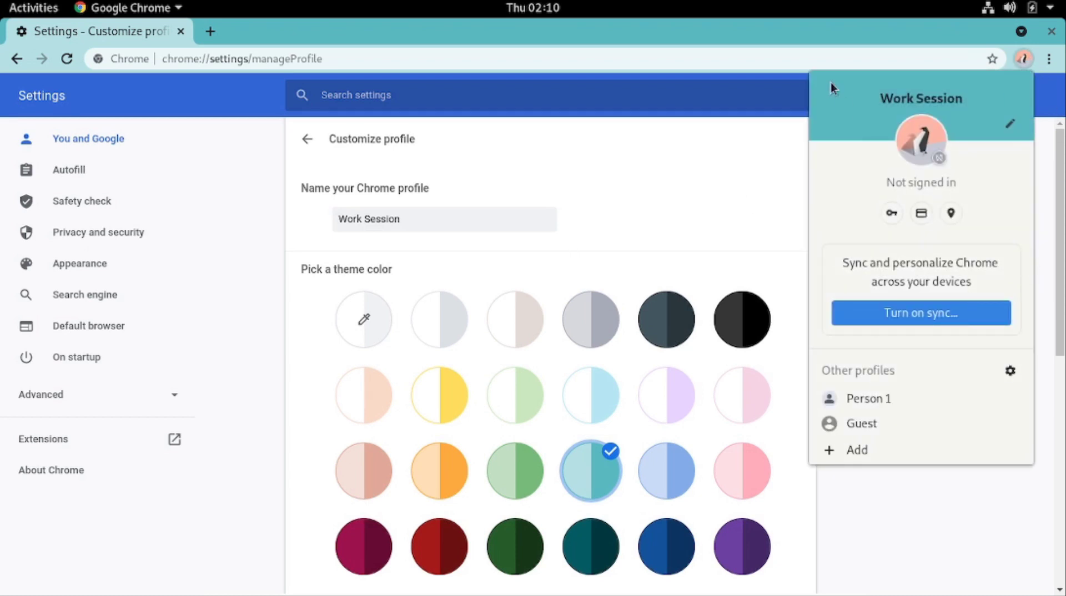
left_click(657, 171)
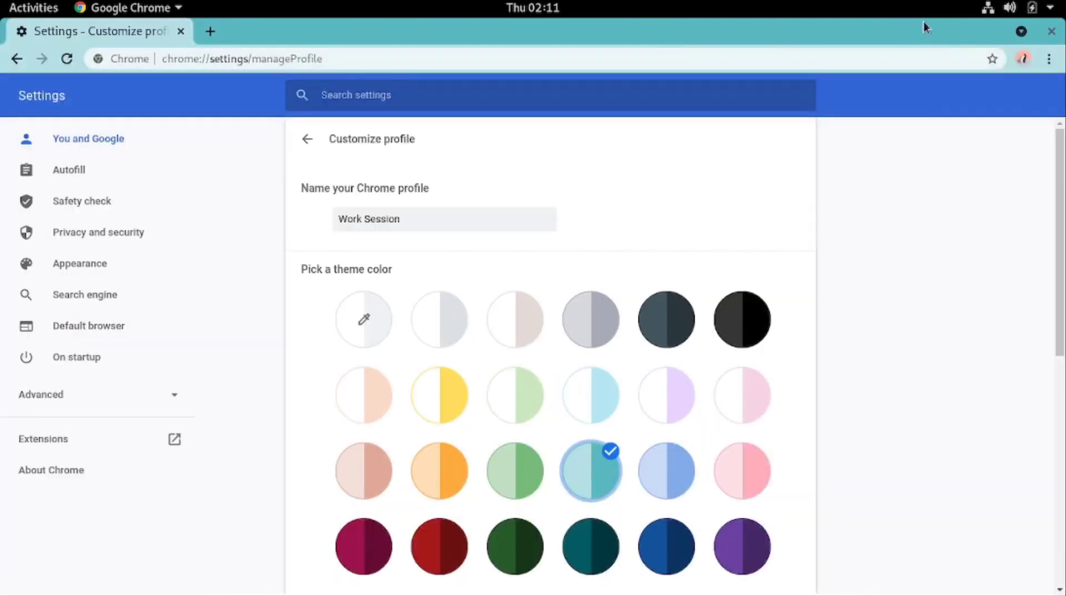
left_click_drag(865, 76, 710, 135)
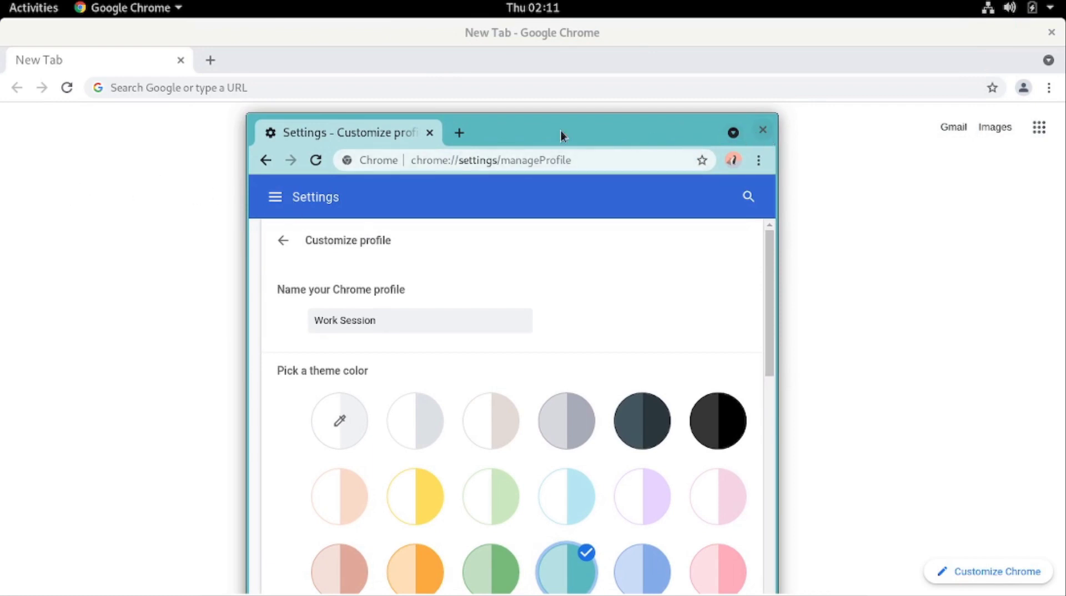
left_click_drag(562, 136, 603, 100)
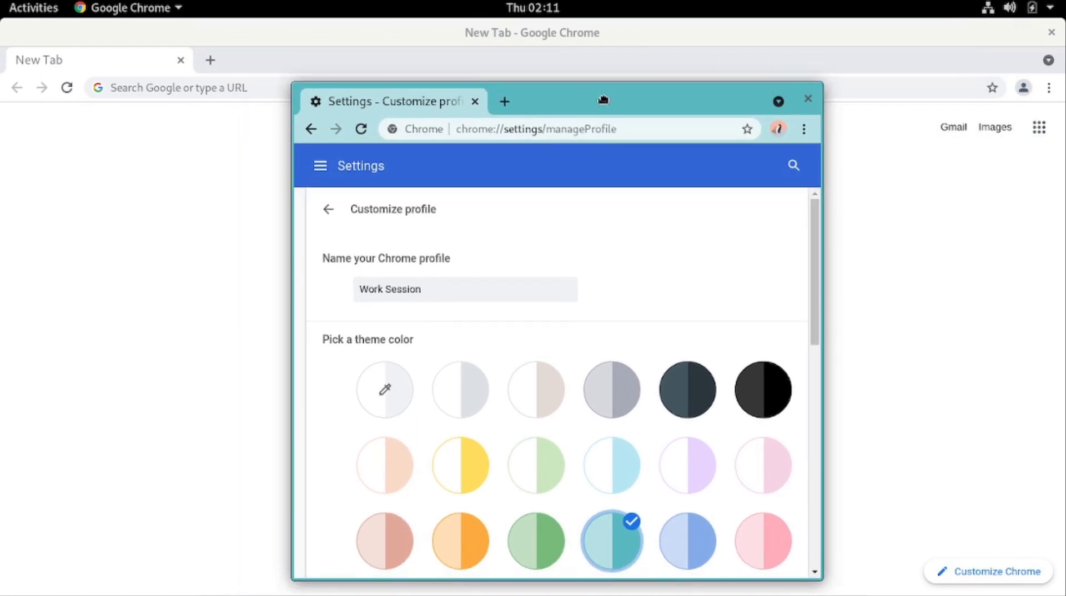
left_click(807, 99)
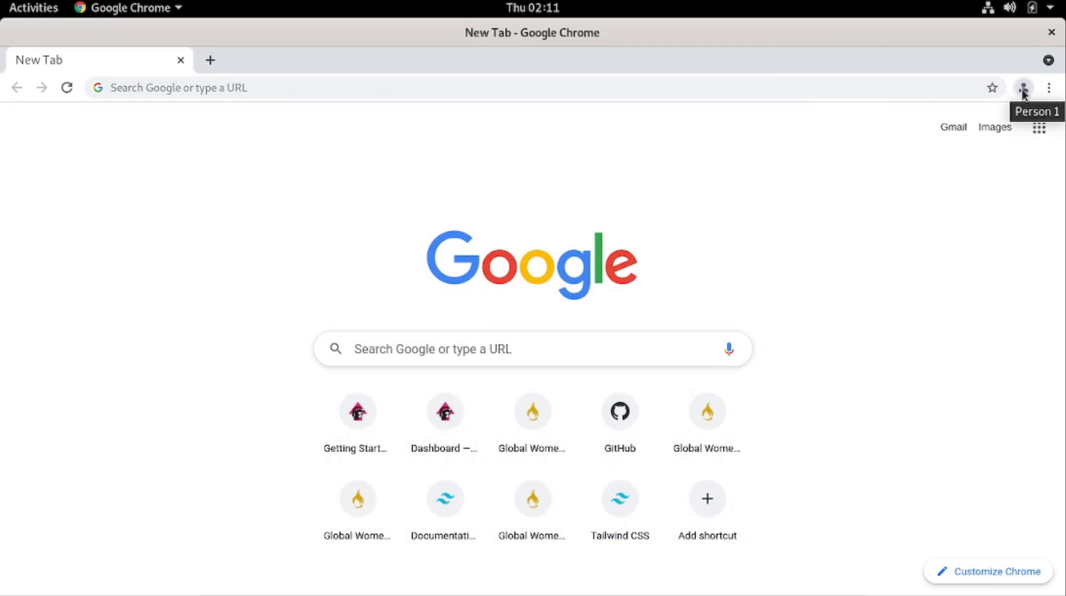
Open the customization settings of the Person 1 profile and rename it "Play Space".
left_click(1023, 88)
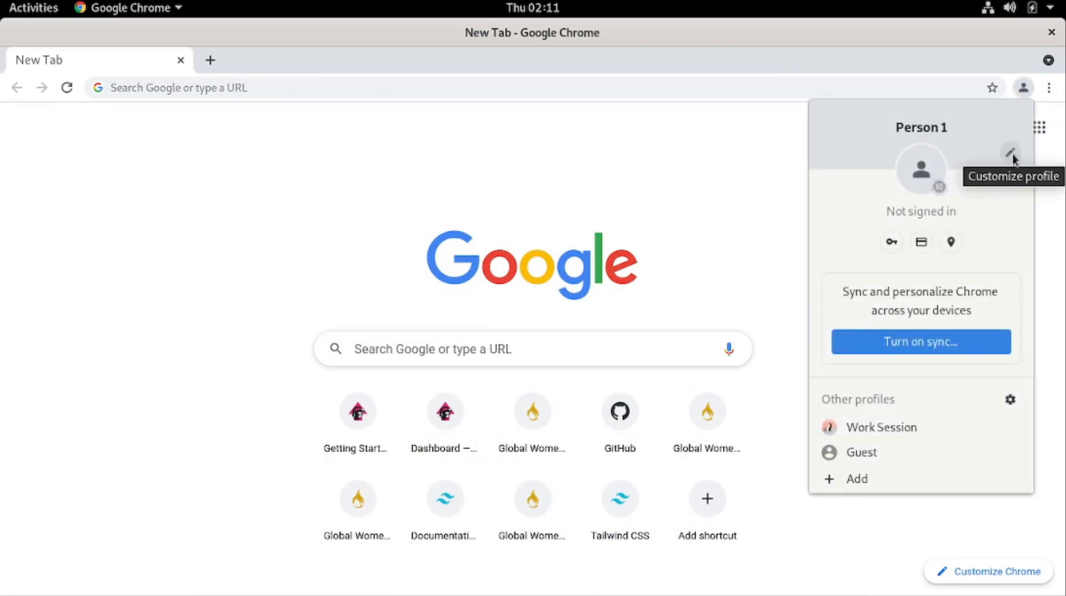
left_click(1013, 158)
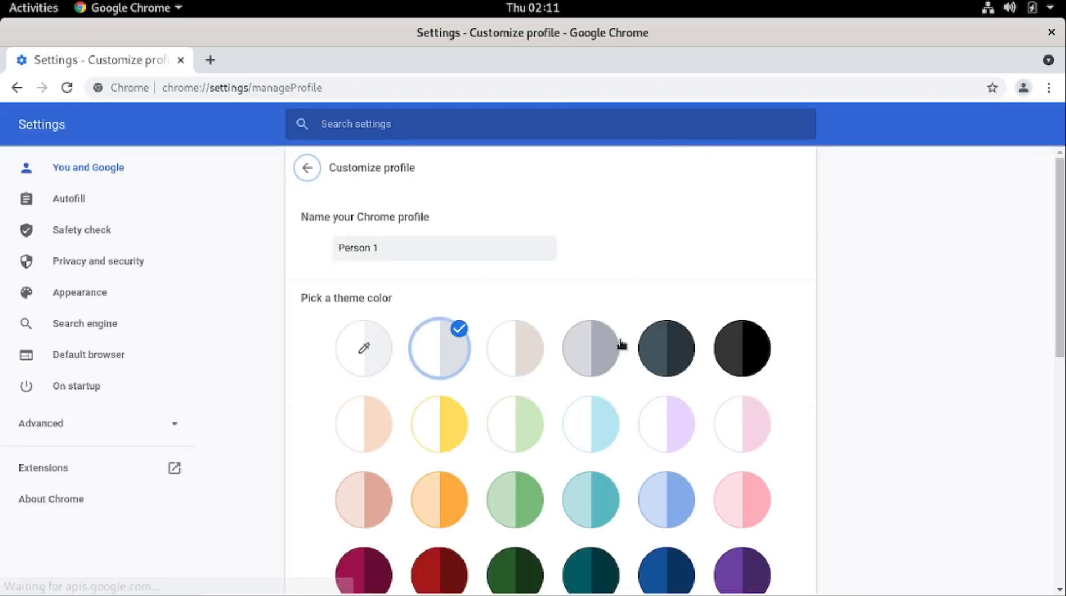
left_click_drag(393, 252, 310, 252)
type("Play Space")
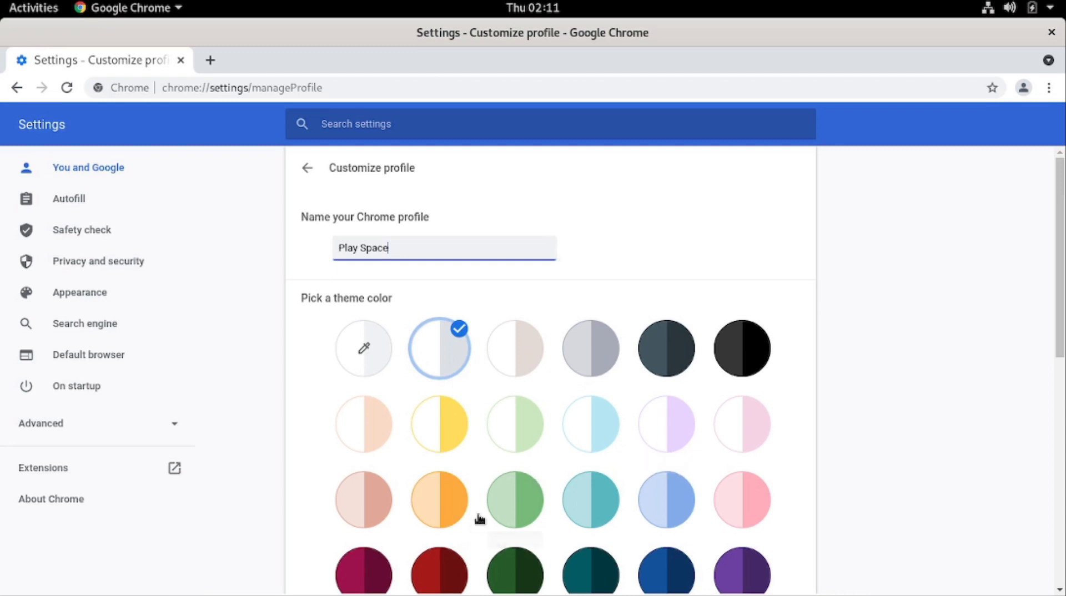
Set the Play Space profile's theme color to the light blue in the third row of swatches.
scroll(303, 369, "down", 3)
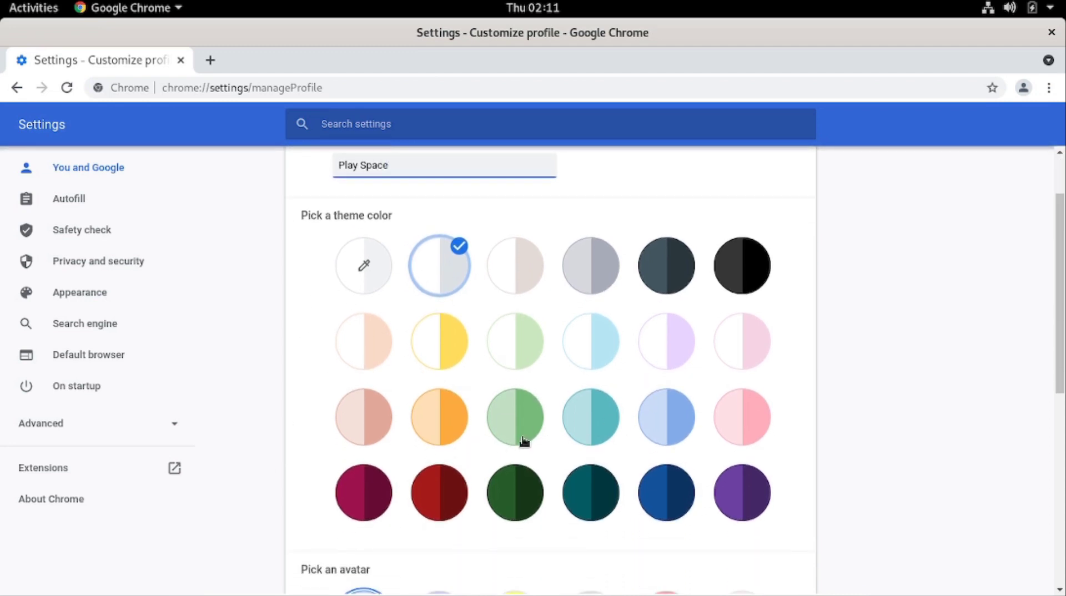
left_click(684, 427)
scroll(535, 242, "down", 4)
scroll(535, 242, "down", 5)
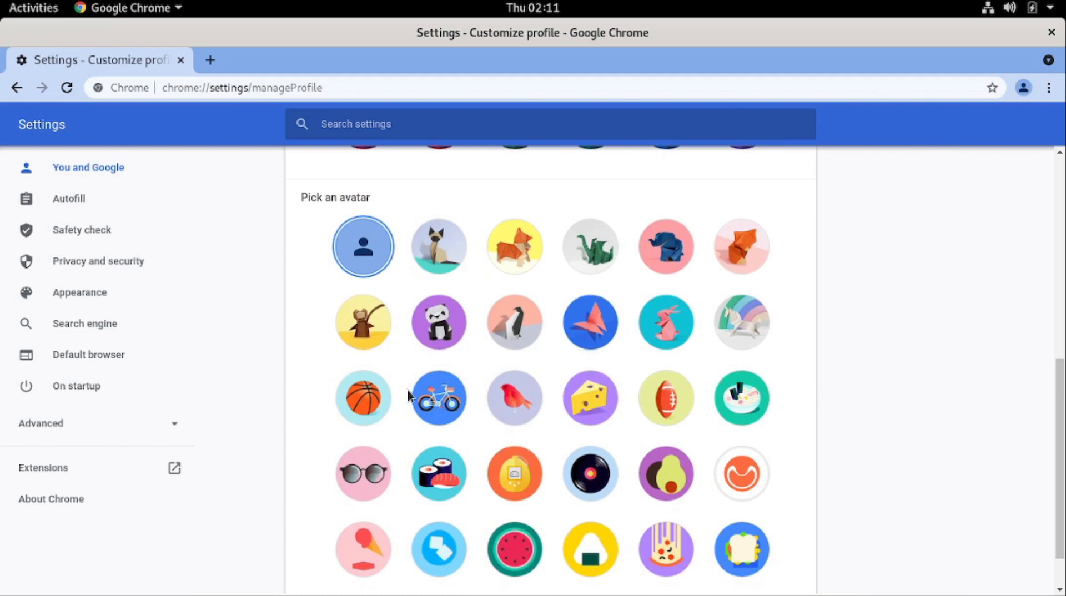
Change the Play Space profile's avatar to the red bird.
left_click(507, 404)
scroll(796, 381, "up", 8)
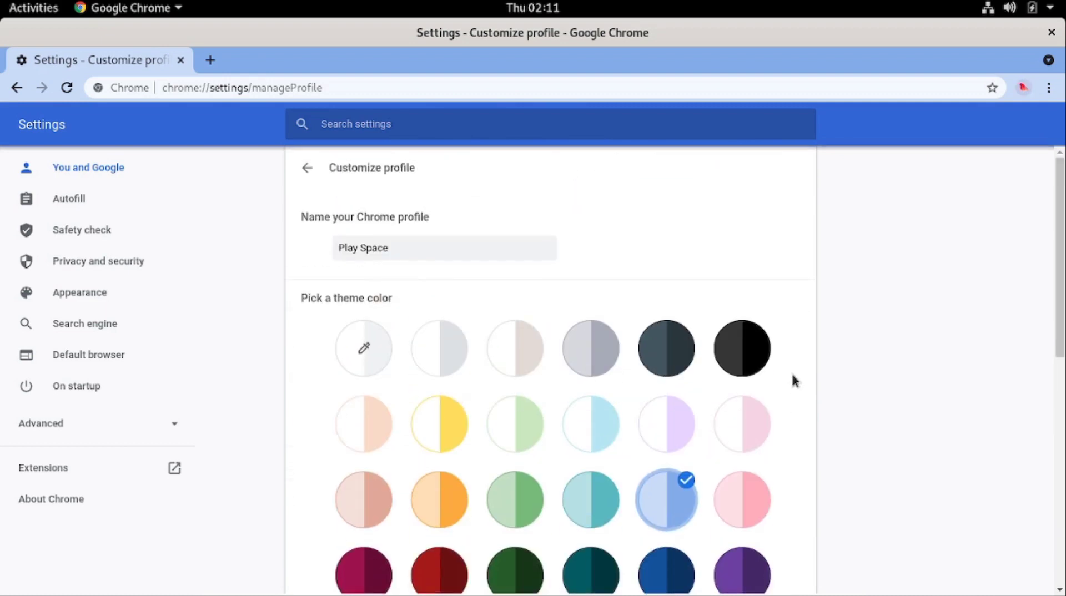
scroll(643, 336, "down", 10)
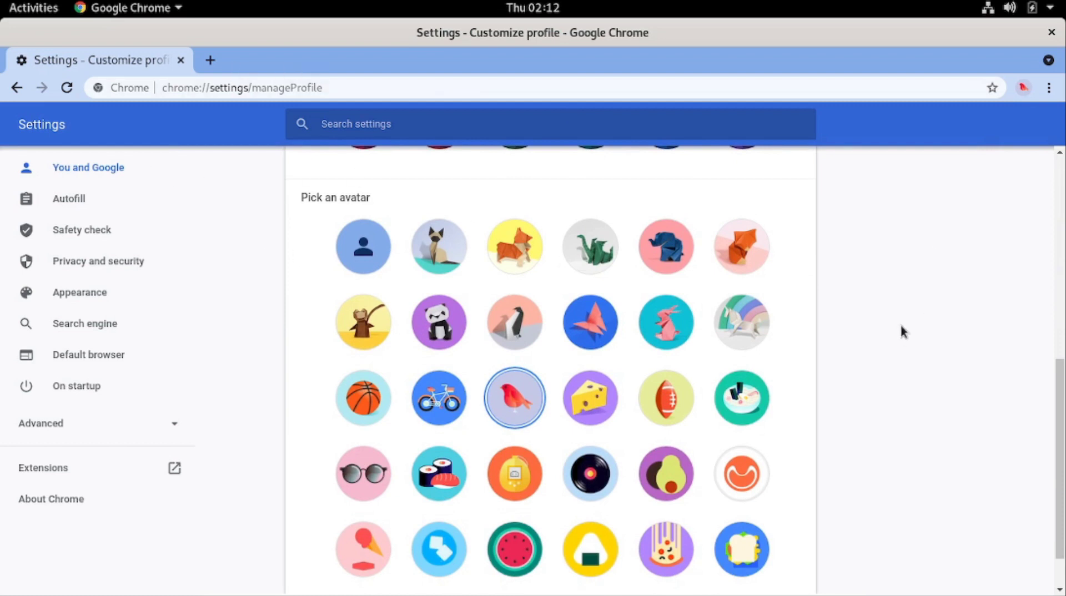
scroll(972, 361, "up", 1)
scroll(1000, 353, "up", 9)
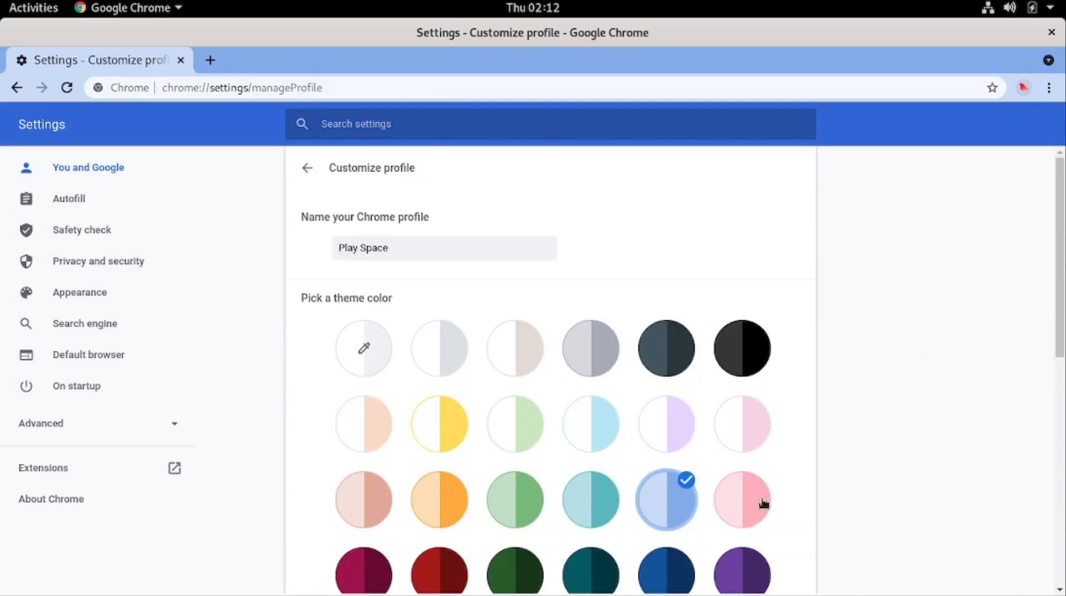
scroll(960, 448, "down", 4)
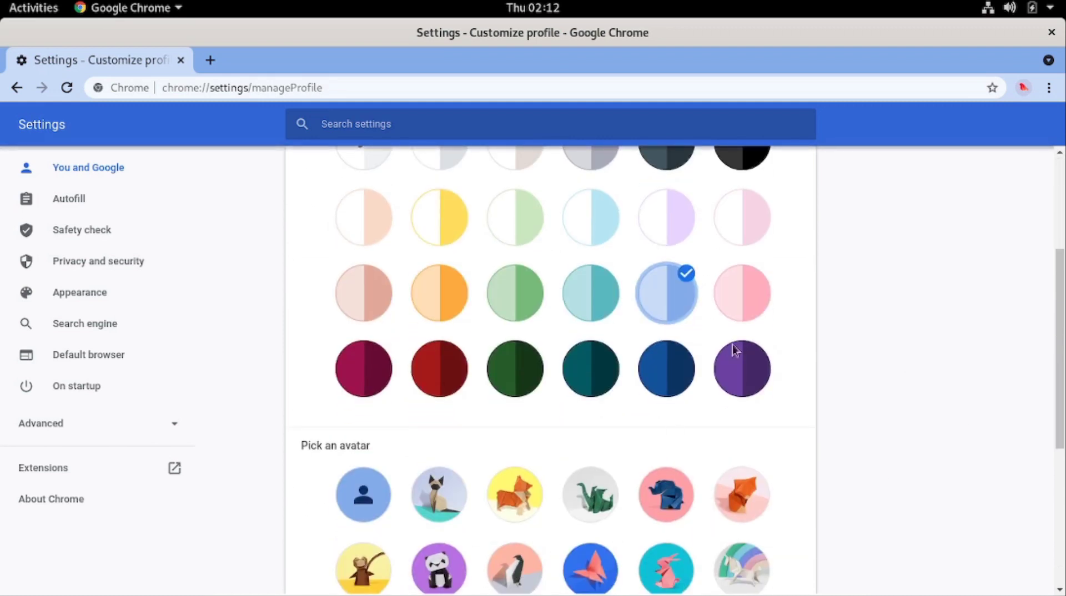
scroll(565, 431, "down", 4)
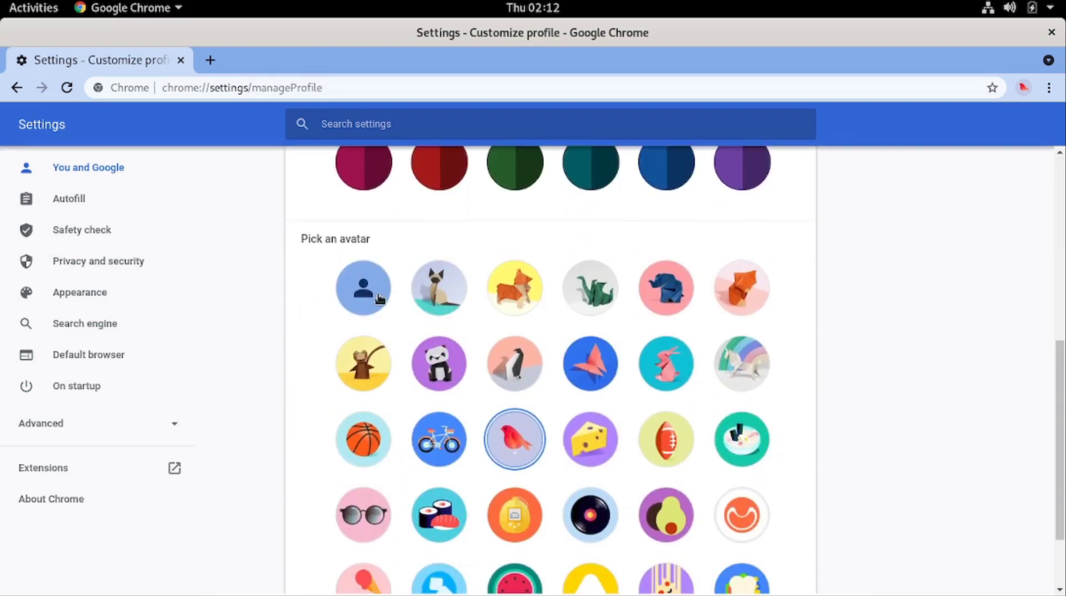
Set the Play Space profile's theme to a custom red color with RGB values 255, 0, 0.
scroll(978, 253, "up", 7)
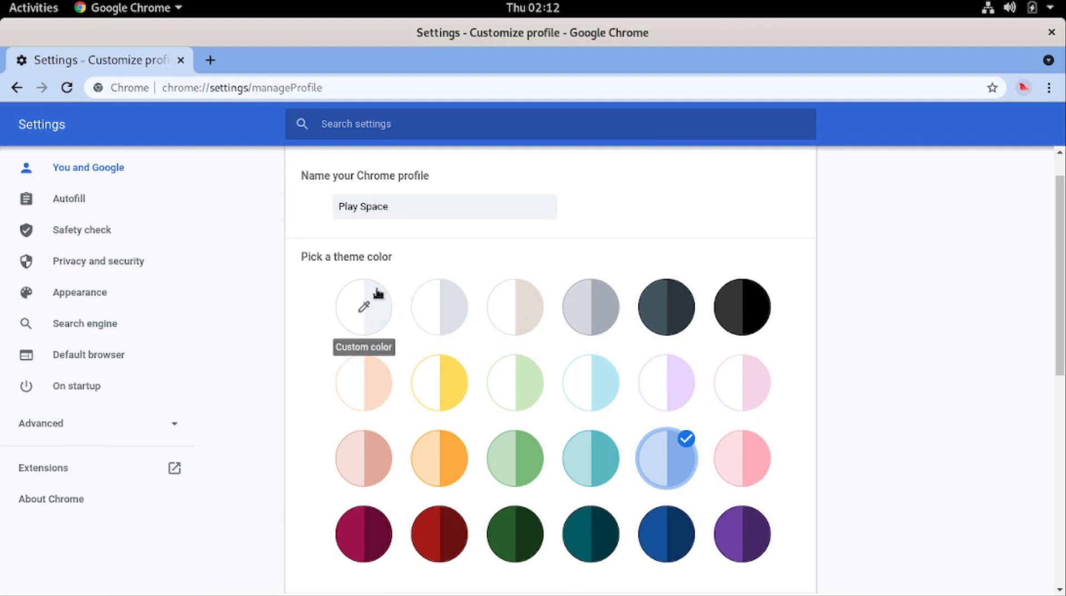
left_click(359, 315)
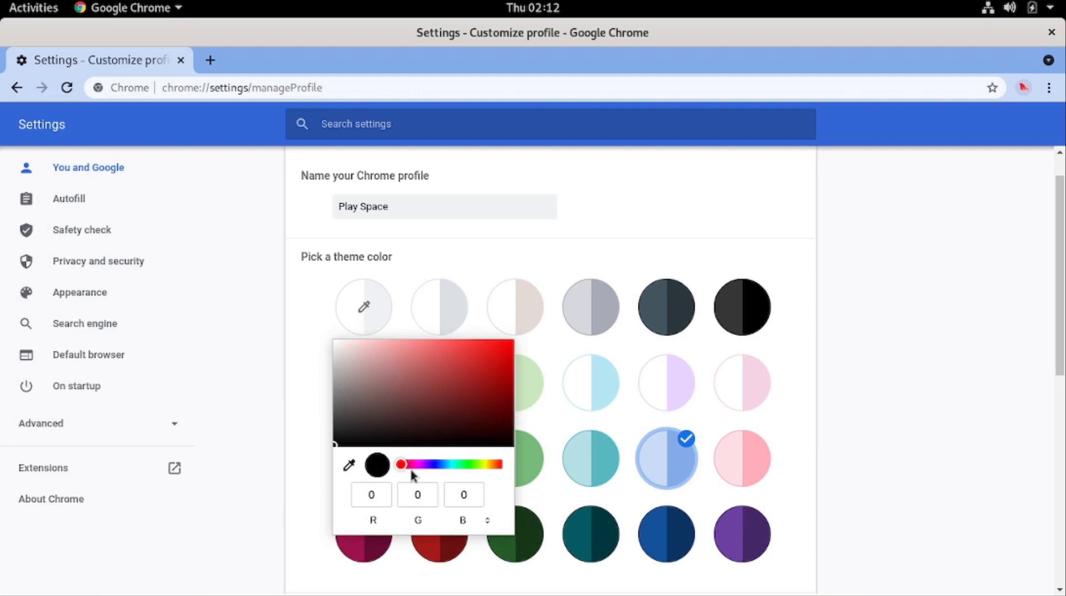
left_click_drag(407, 473, 300, 490)
left_click_drag(400, 448, 525, 345)
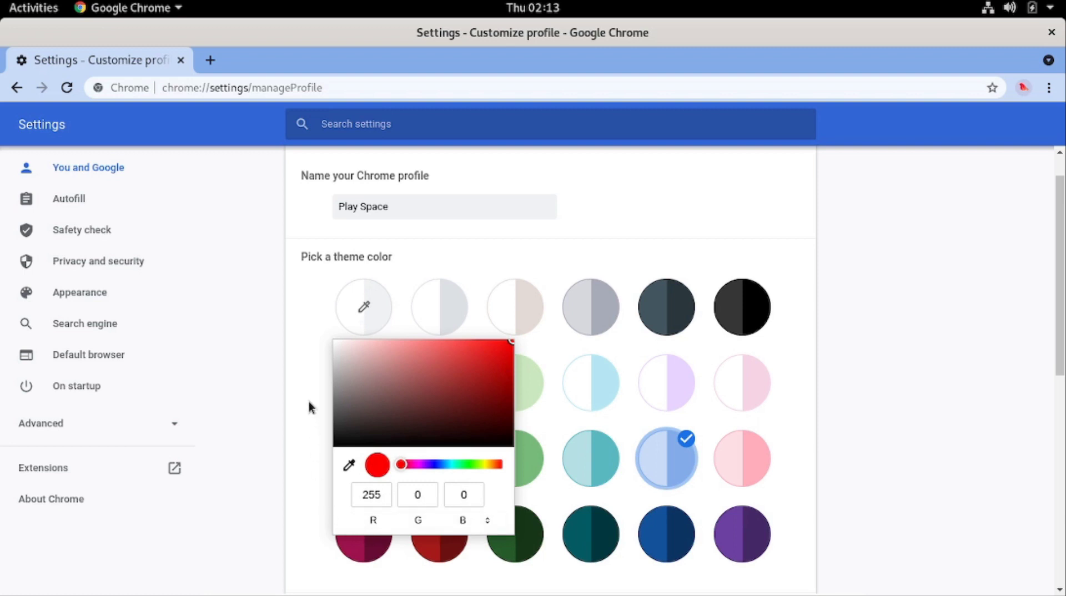
left_click(303, 367)
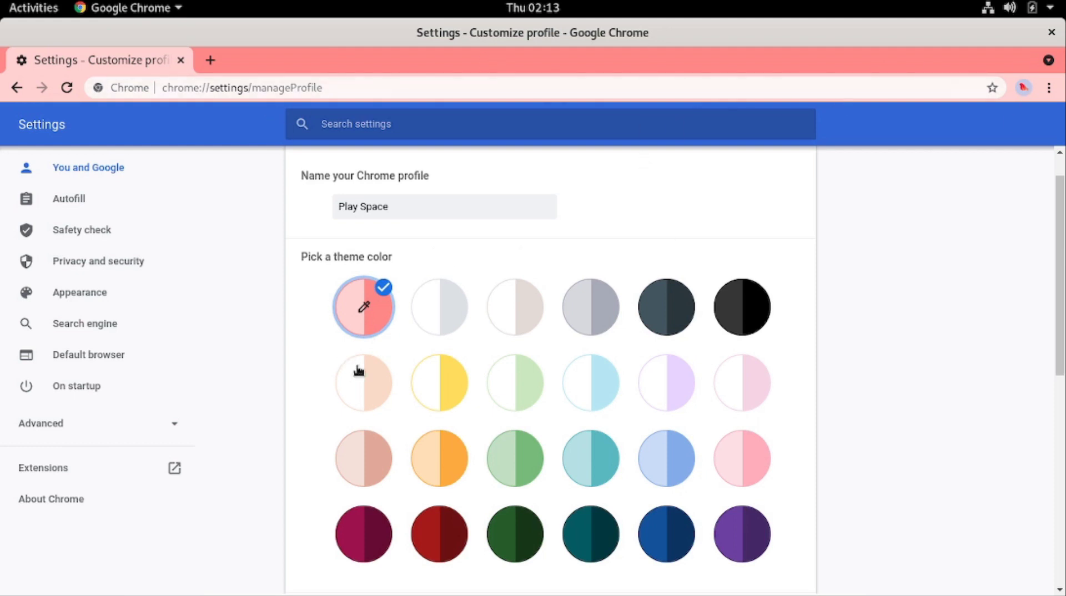
Open a new tab to preview the custom red theme, and return to the profile customization settings.
left_click(210, 61)
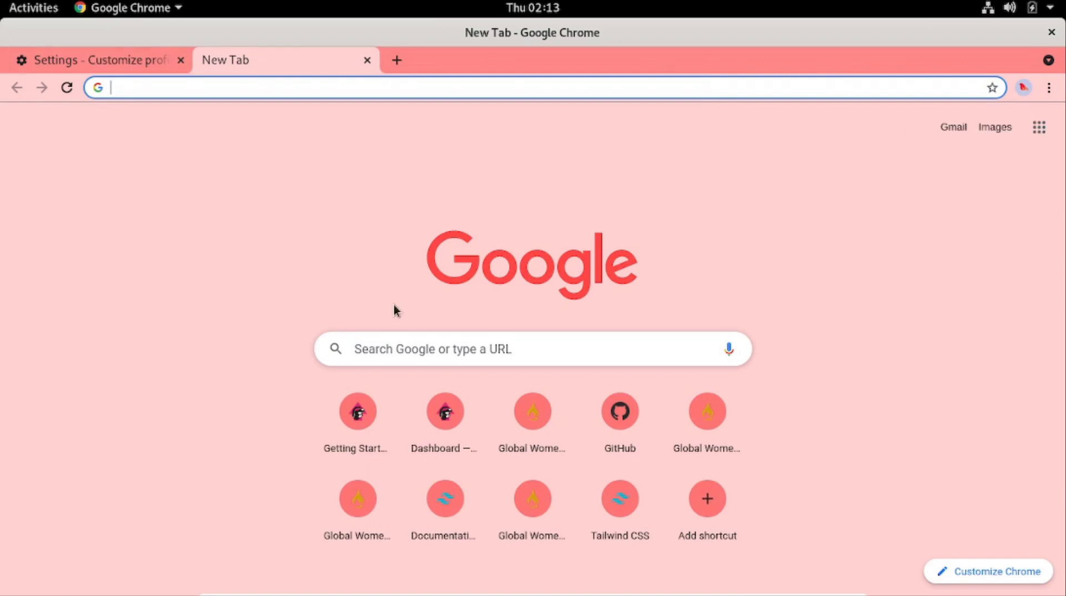
left_click(162, 62)
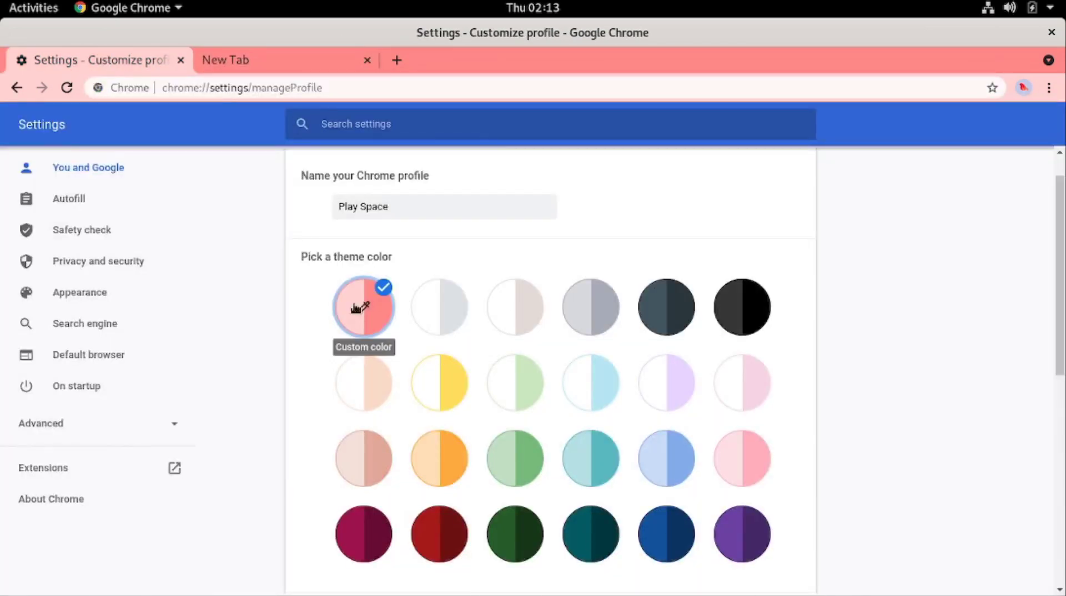
scroll(959, 256, "up", 1)
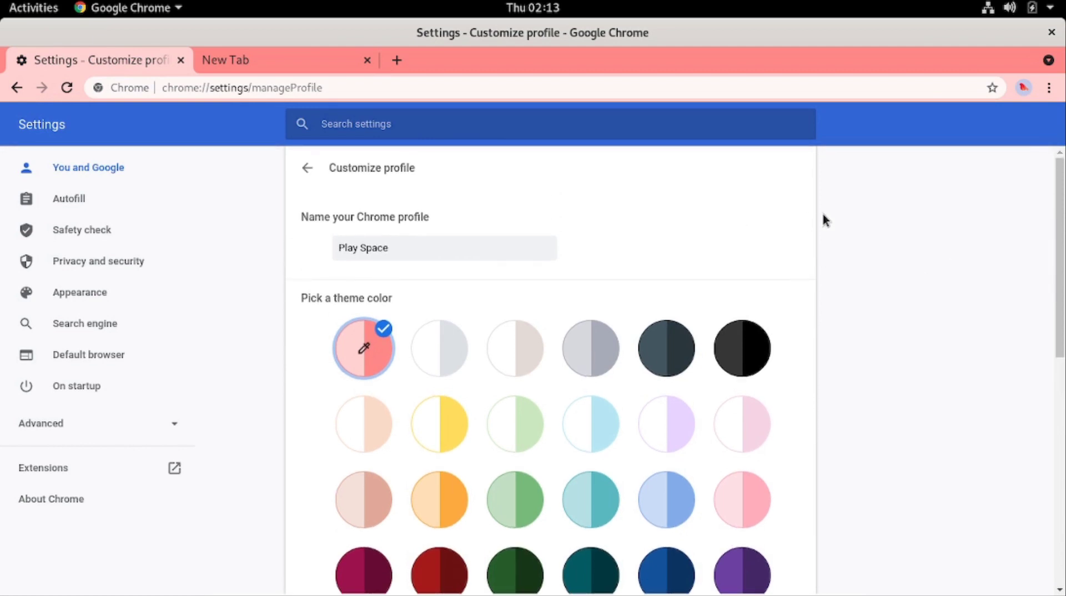
left_click_drag(398, 251, 305, 252)
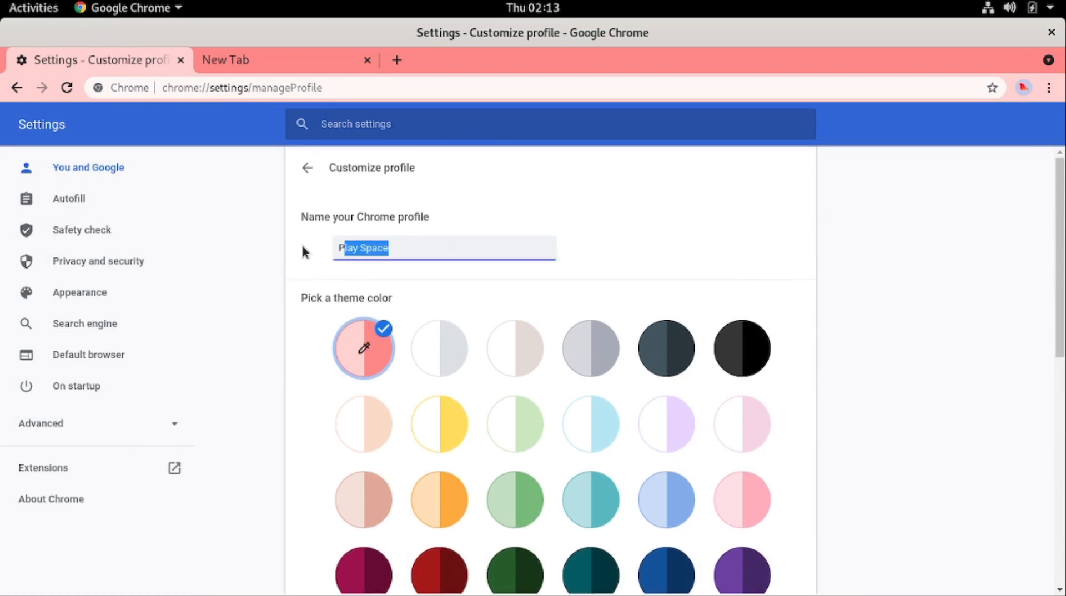
left_click(774, 214)
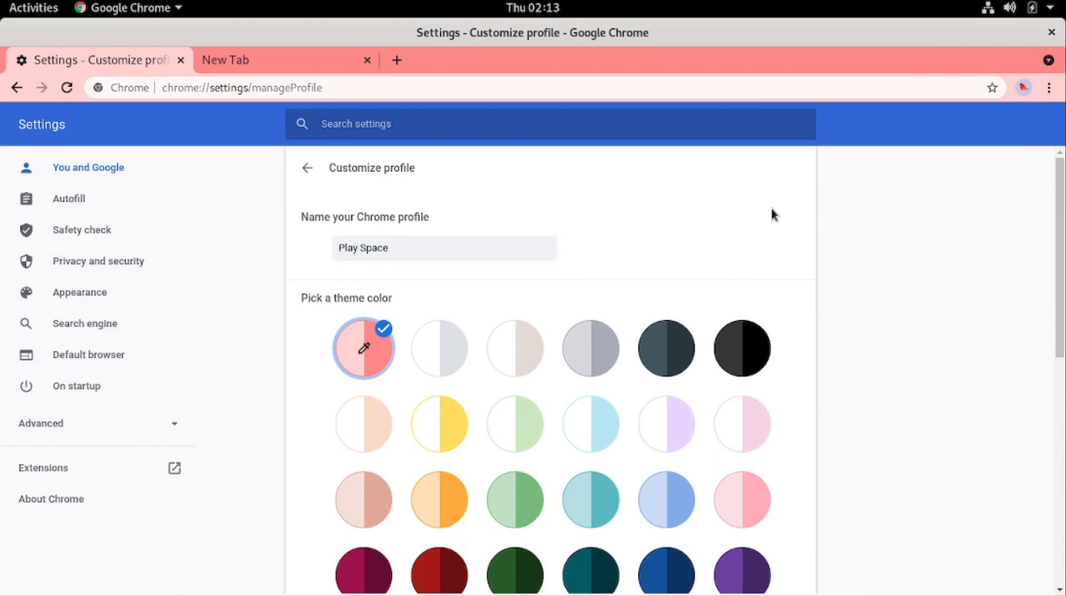
Check the Play Space profile menu, including its avatar, theme color and list of other profiles.
left_click(1032, 89)
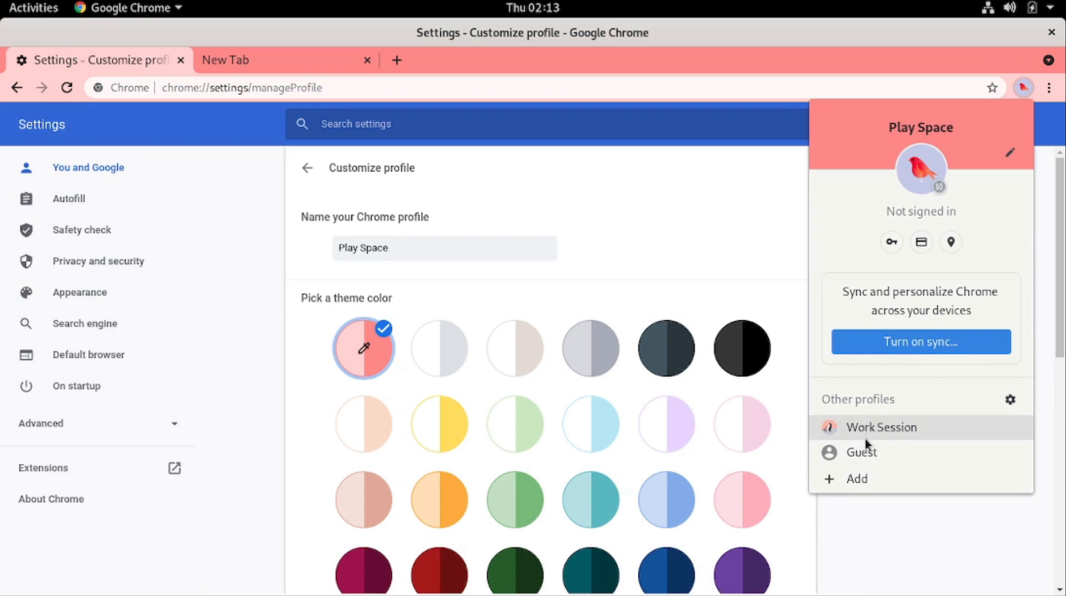
left_click(783, 229)
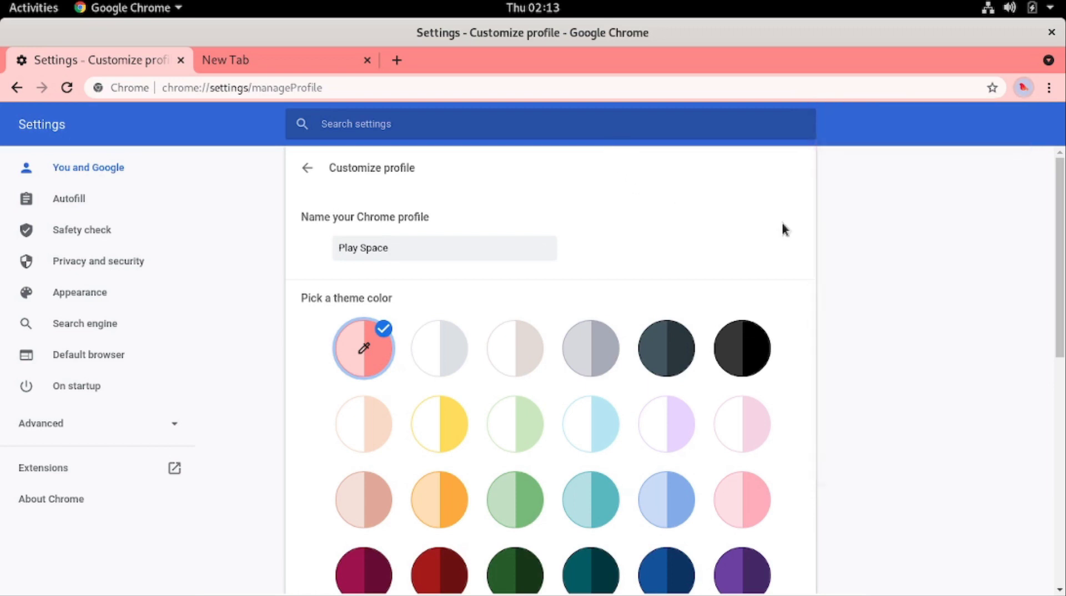
left_click(1025, 89)
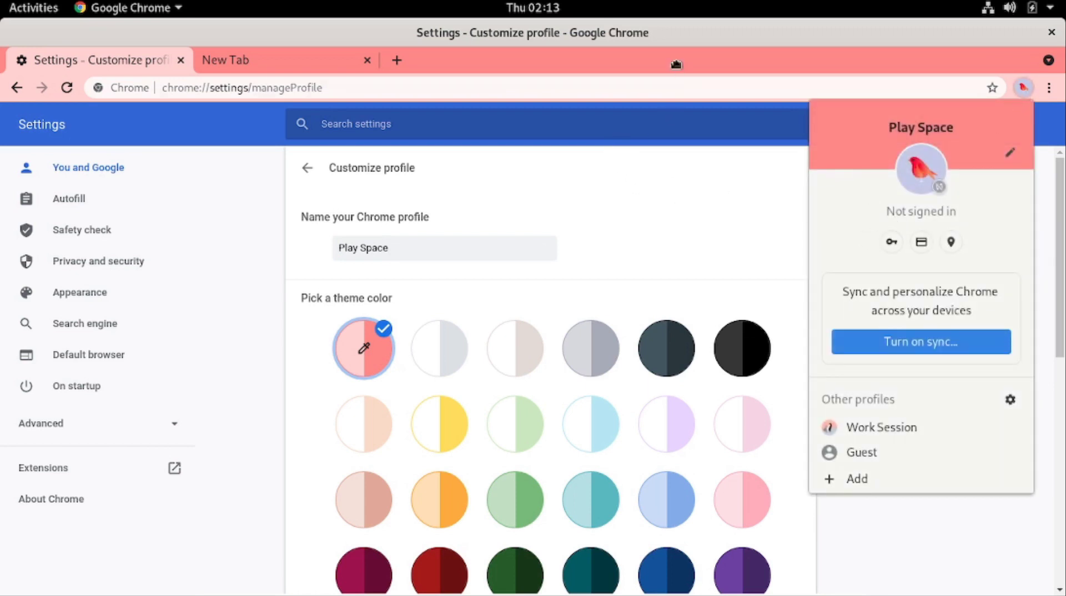
left_click(1024, 89)
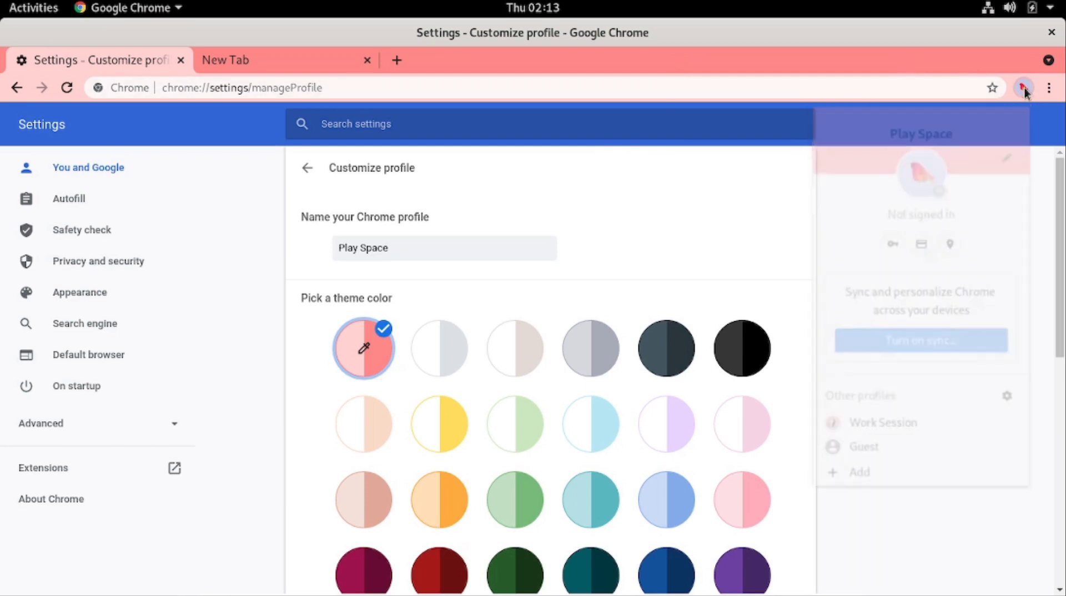
Start adding another Chrome profile and name it "School Work".
left_click(1025, 90)
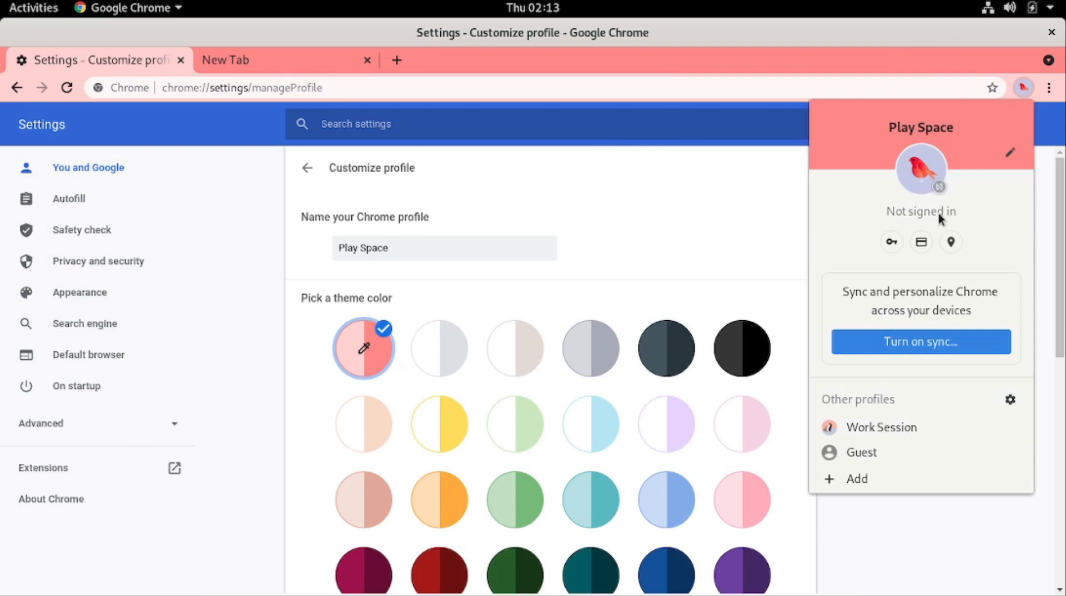
left_click(855, 479)
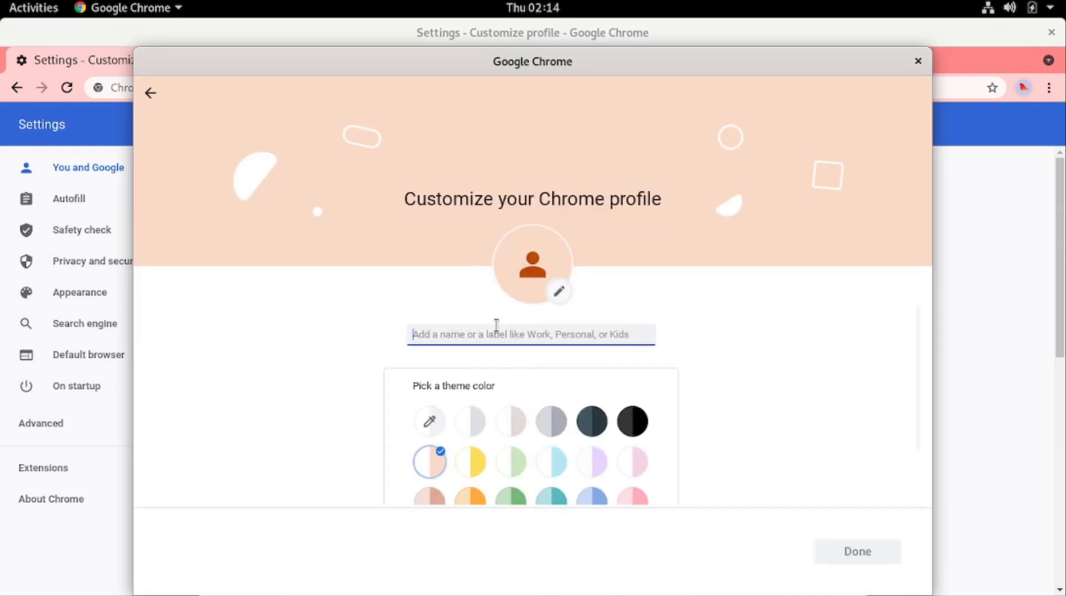
type("School Work")
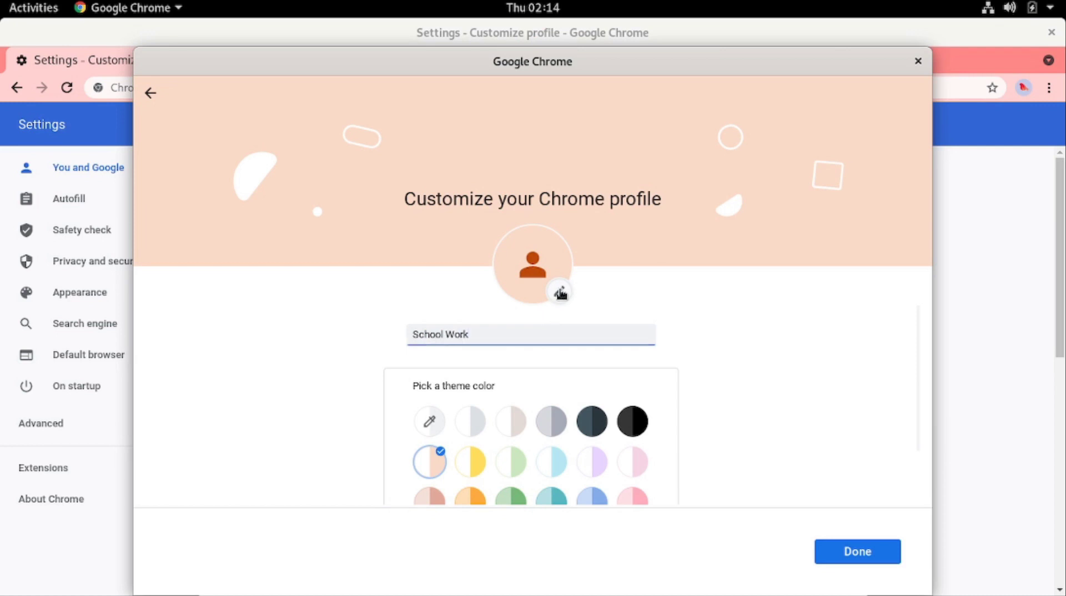
Set the School Work profile's avatar to the light blue one with two white cubes.
left_click(560, 293)
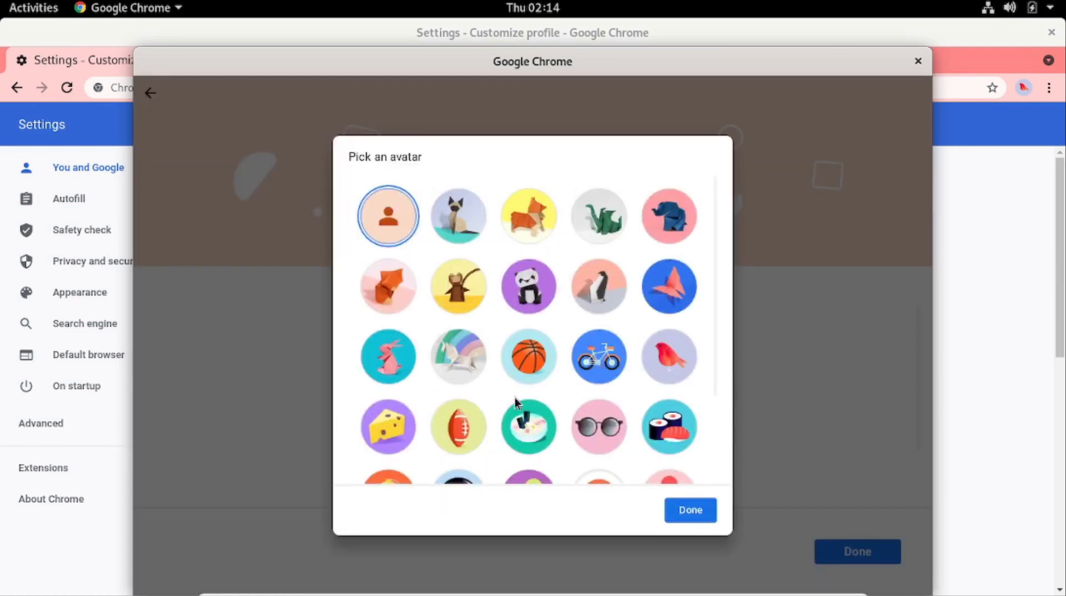
scroll(516, 408, "down", 3)
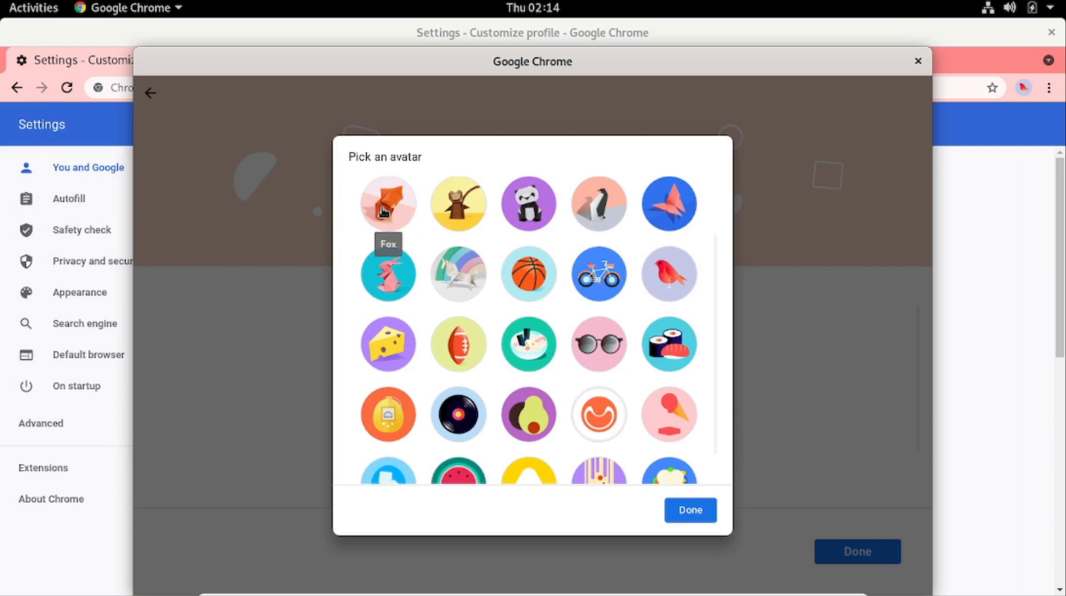
scroll(383, 211, "down", 2)
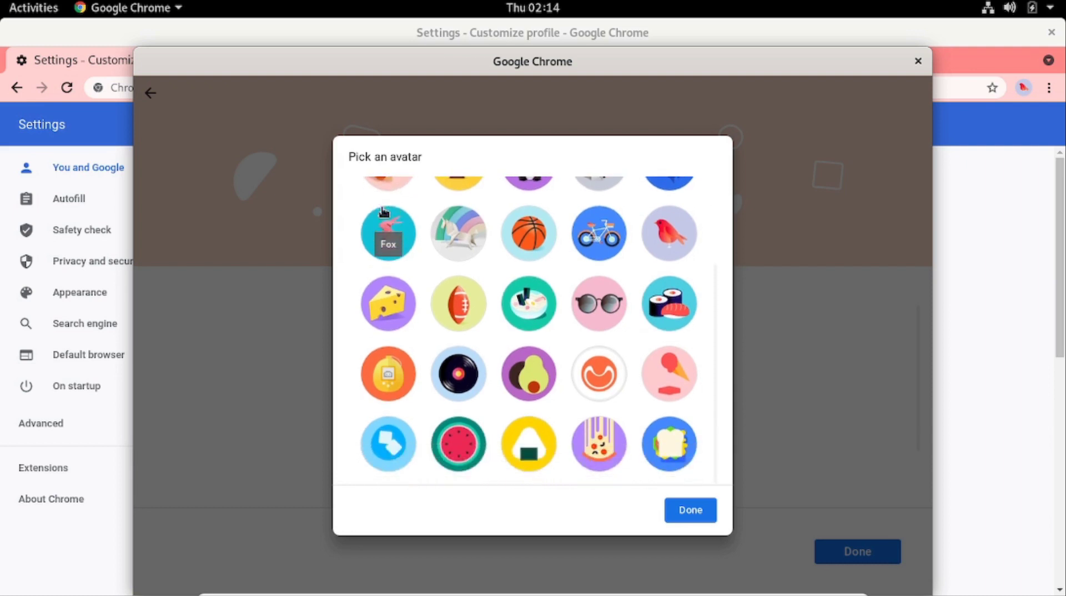
left_click(392, 440)
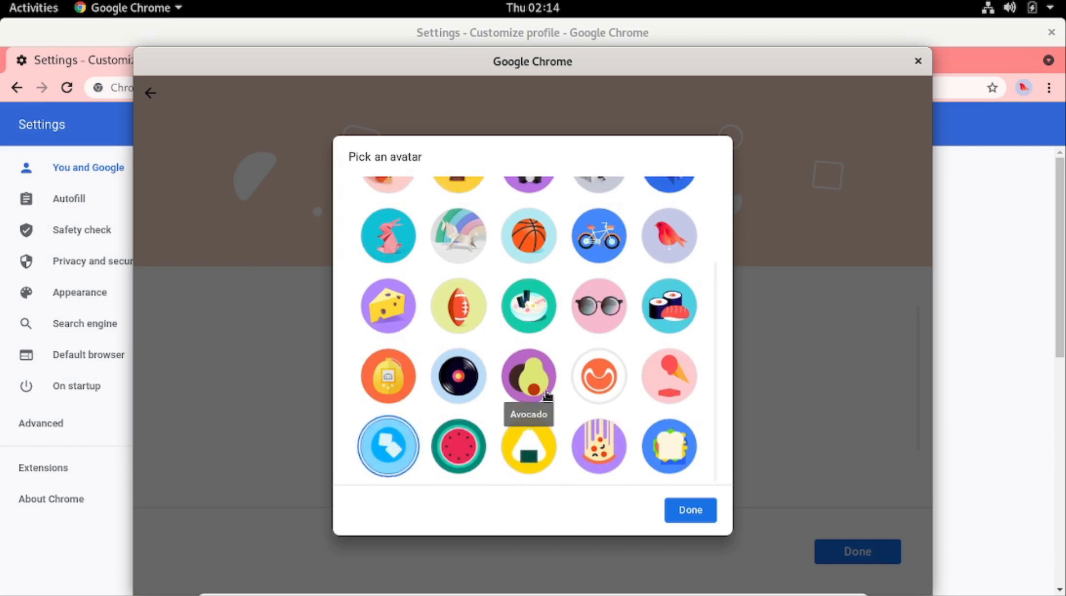
scroll(547, 394, "up", 3)
scroll(552, 381, "down", 3)
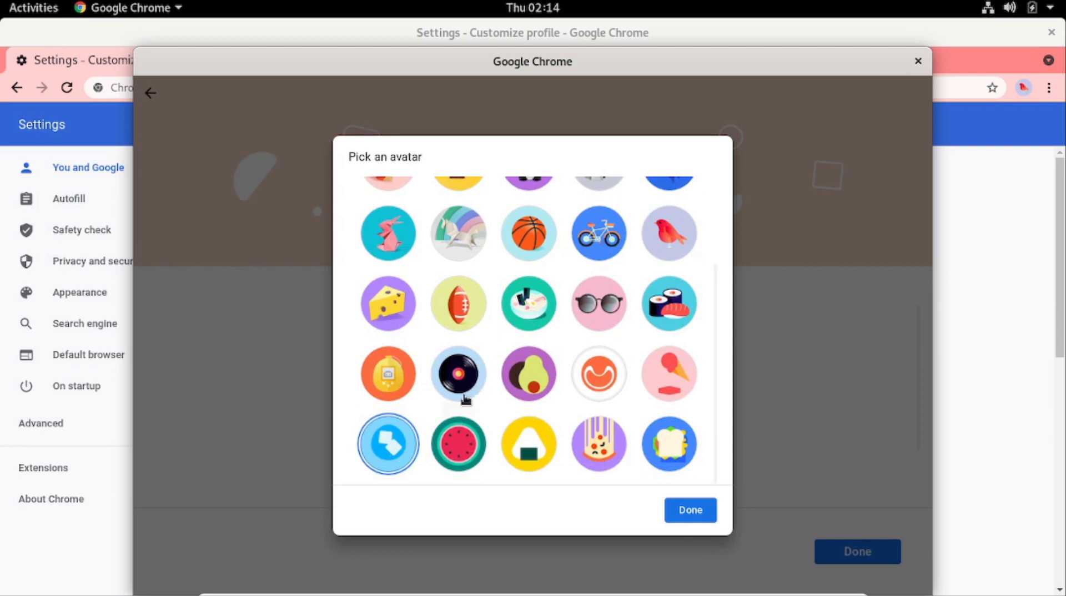
left_click(697, 510)
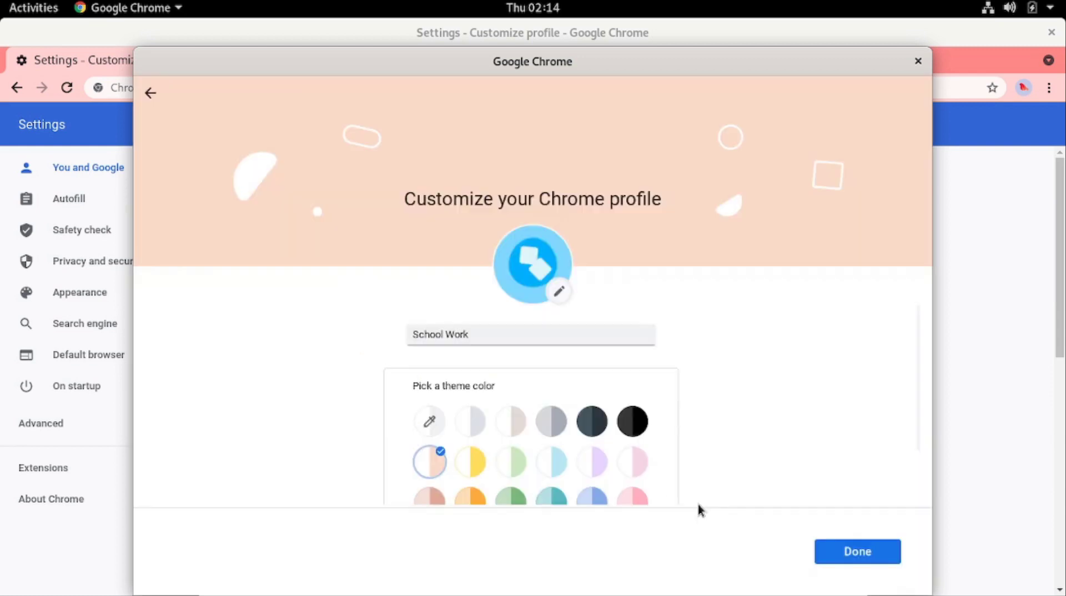
Choose the dark magenta theme color in the fourth row of swatches and finish creating the School Work profile.
scroll(333, 419, "down", 2)
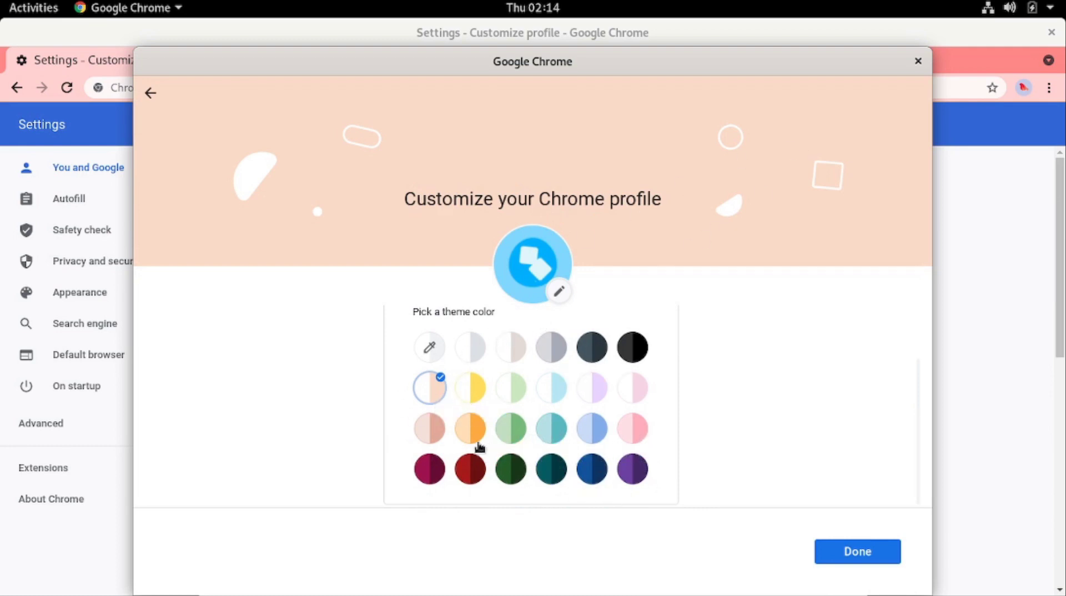
left_click(436, 479)
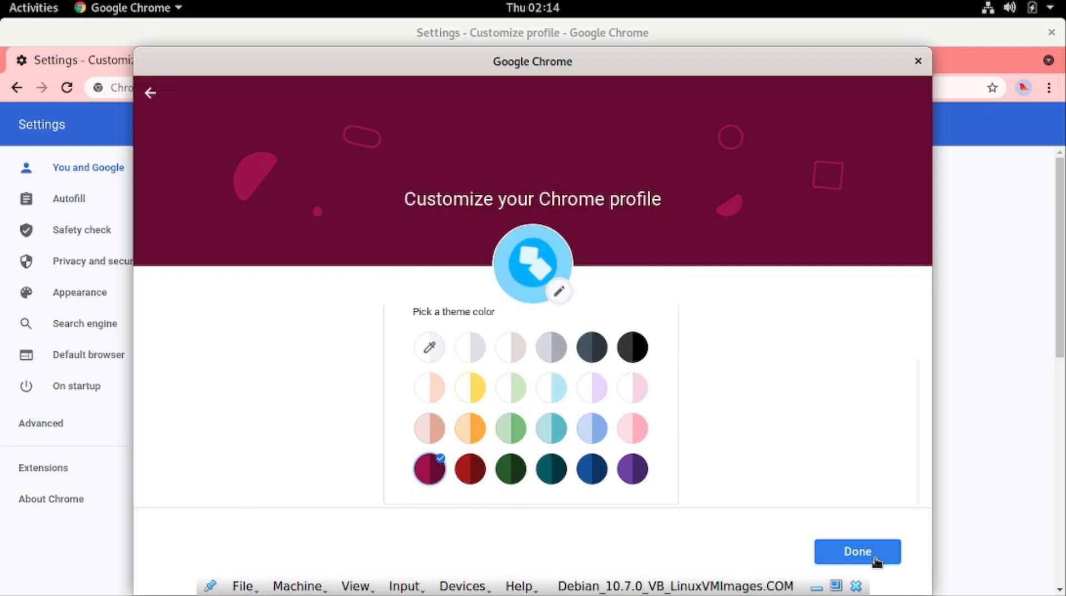
left_click(859, 552)
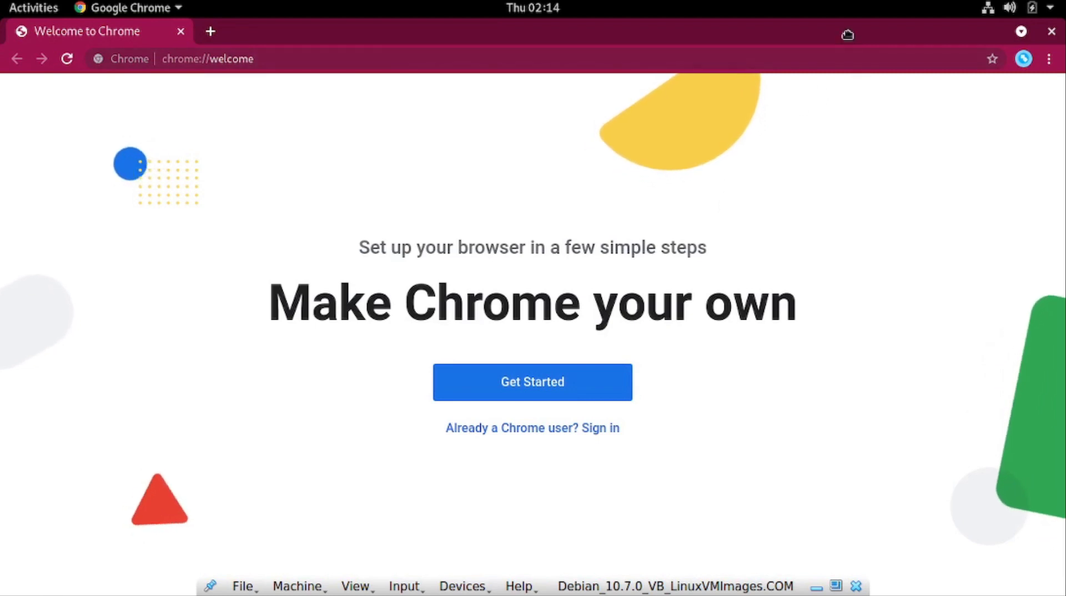
Move the School Work window aside and open the Work Session profile from the Play Space window's profile list.
left_click_drag(848, 34, 849, 213)
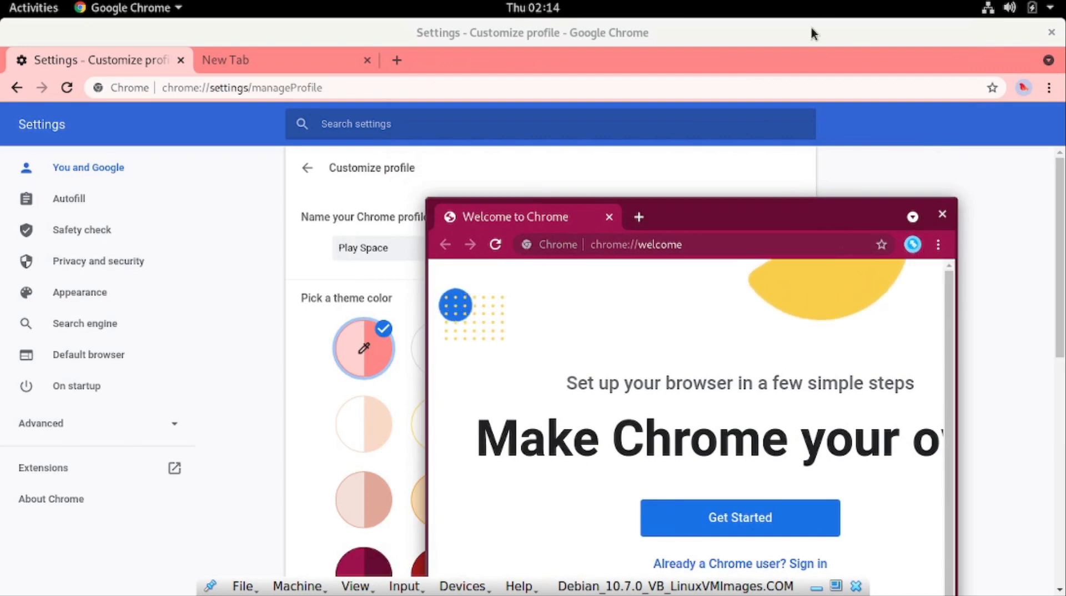
left_click_drag(811, 32, 630, 77)
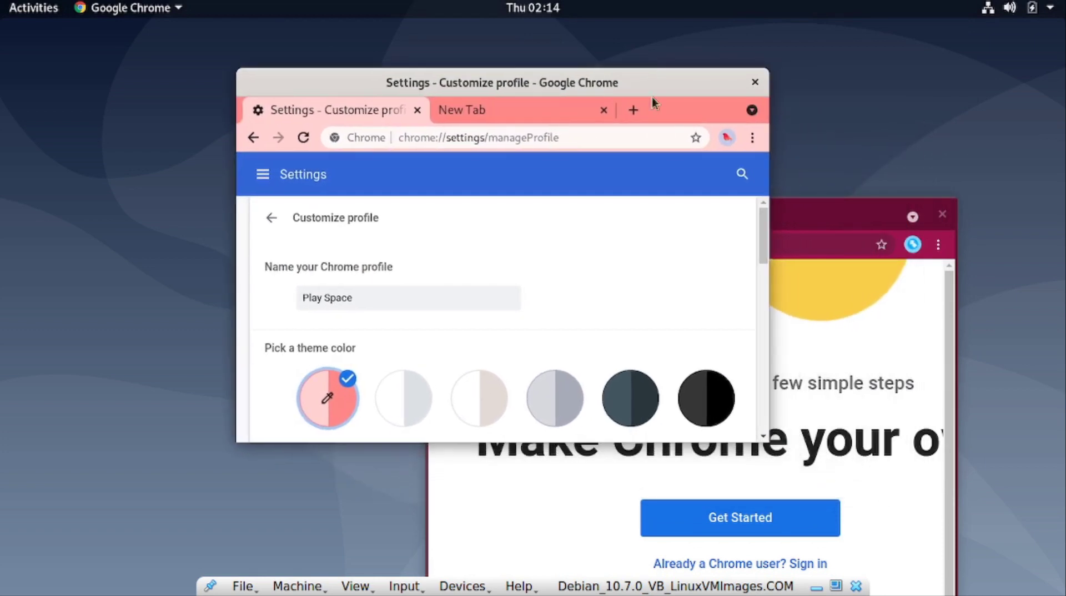
left_click(726, 138)
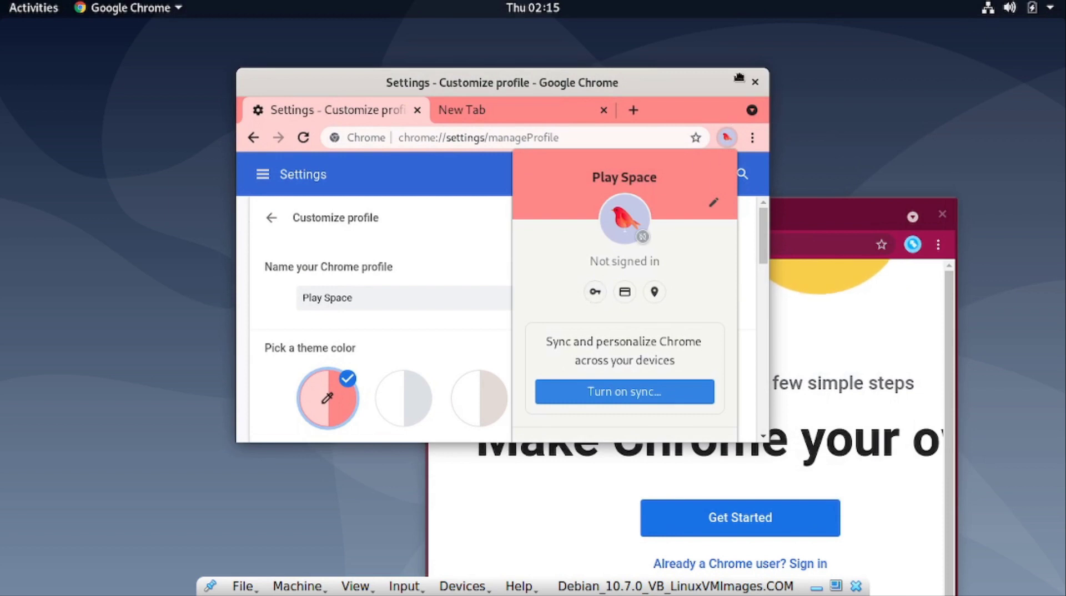
double_click(719, 86)
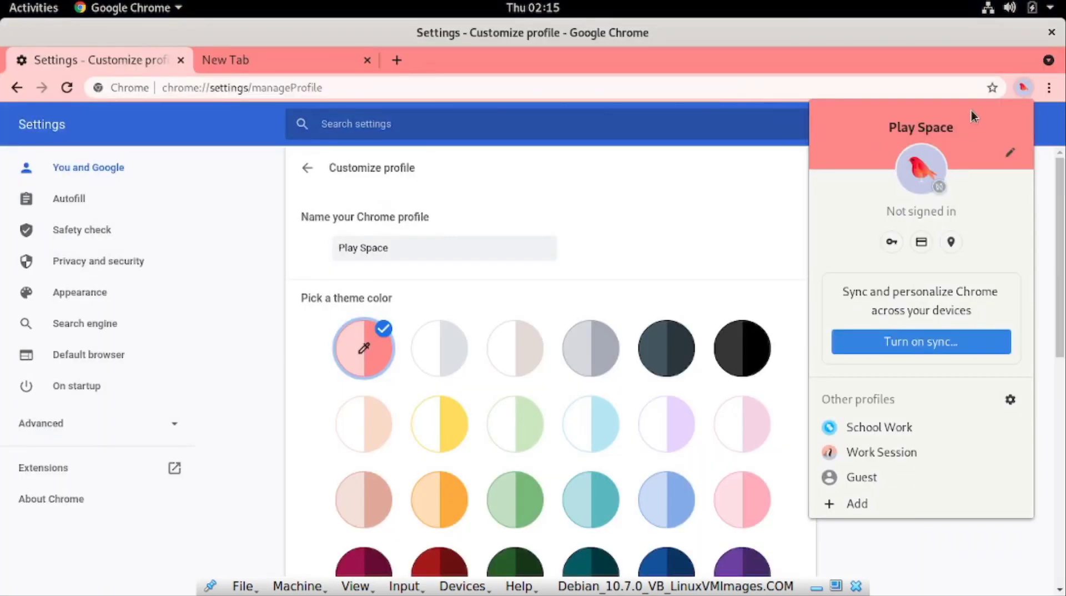
left_click(887, 455)
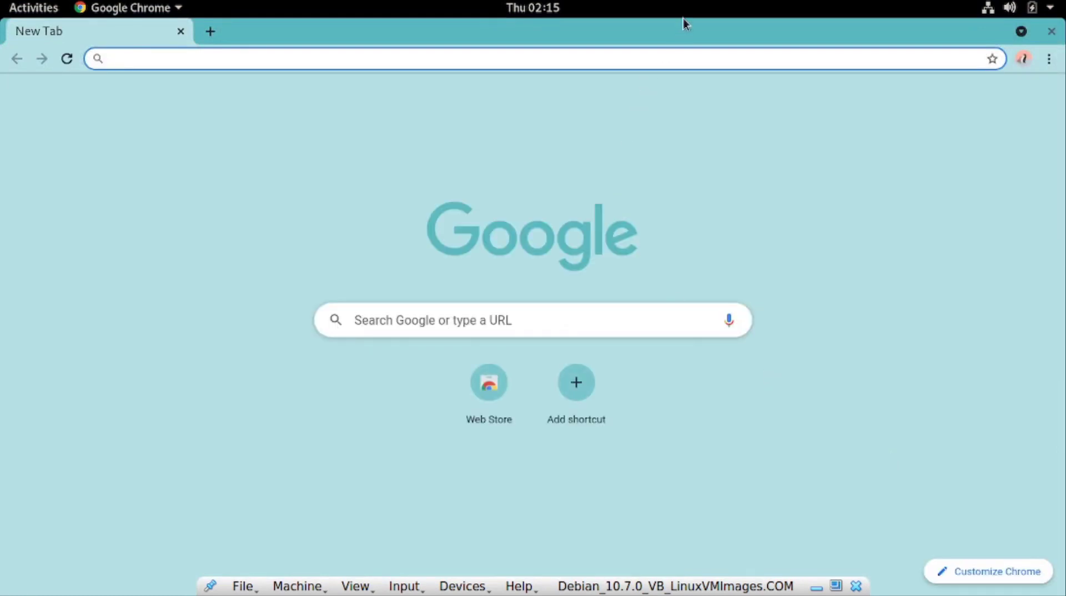
Arrange the Work Session, Play Space and School Work windows so that all three profiles show on the desktop.
left_click_drag(686, 22, 402, 129)
left_click_drag(555, 71, 888, 34)
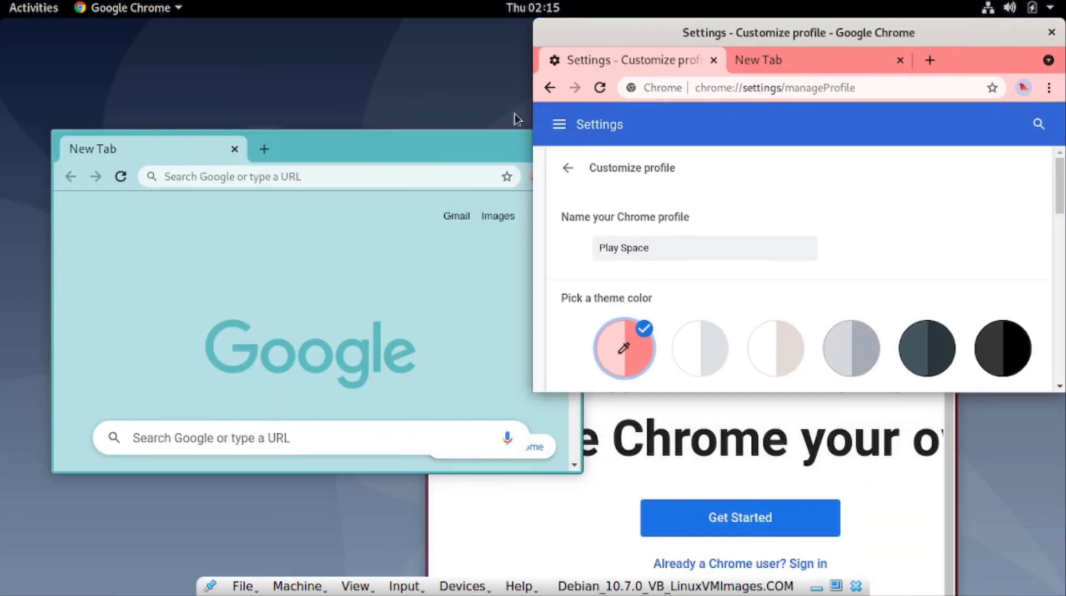
left_click_drag(474, 125, 452, 104)
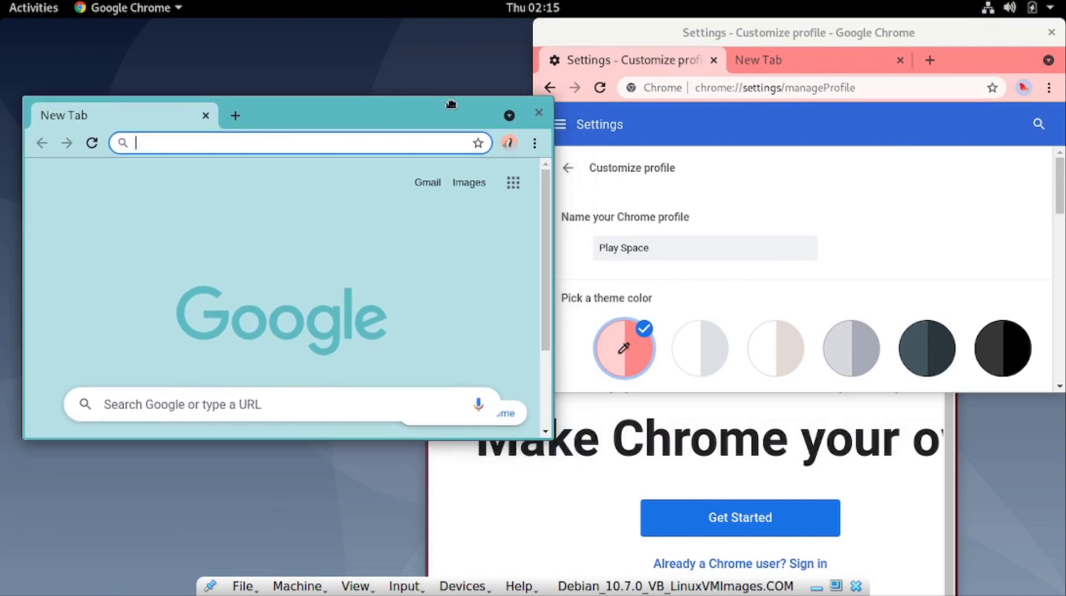
left_click(672, 423)
left_click_drag(697, 210, 595, 265)
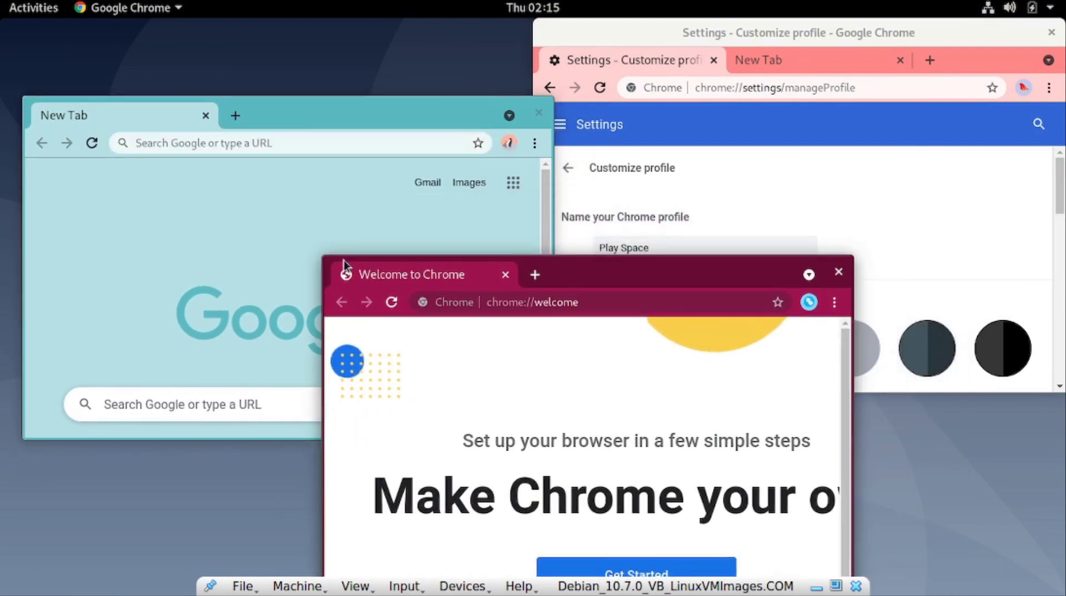
left_click_drag(344, 260, 375, 378)
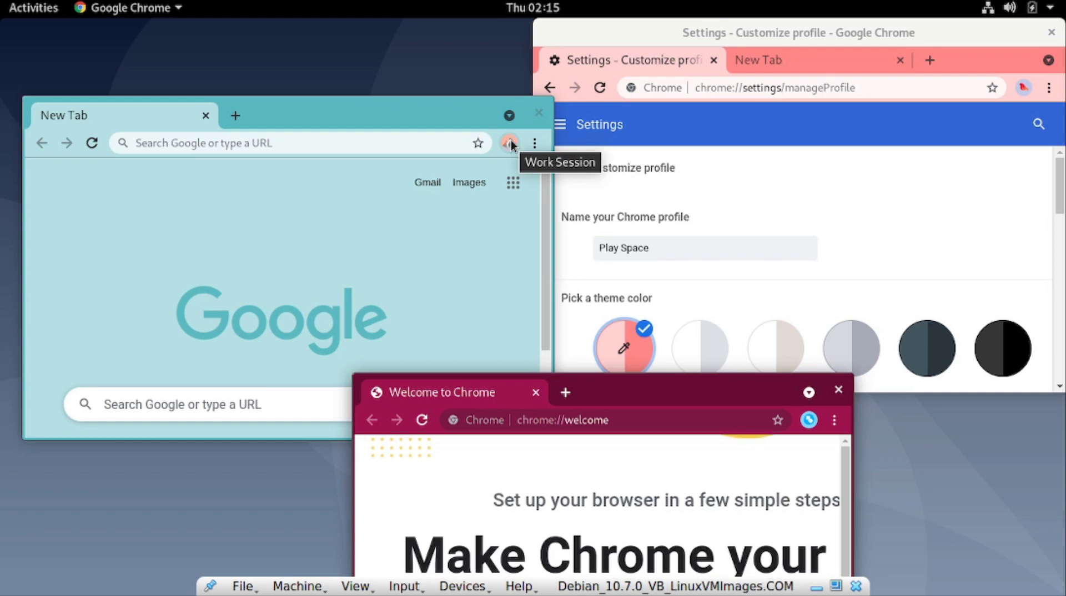
Close all open Chrome profile windows: Play Space, Work Session and School Work.
left_click(1009, 29)
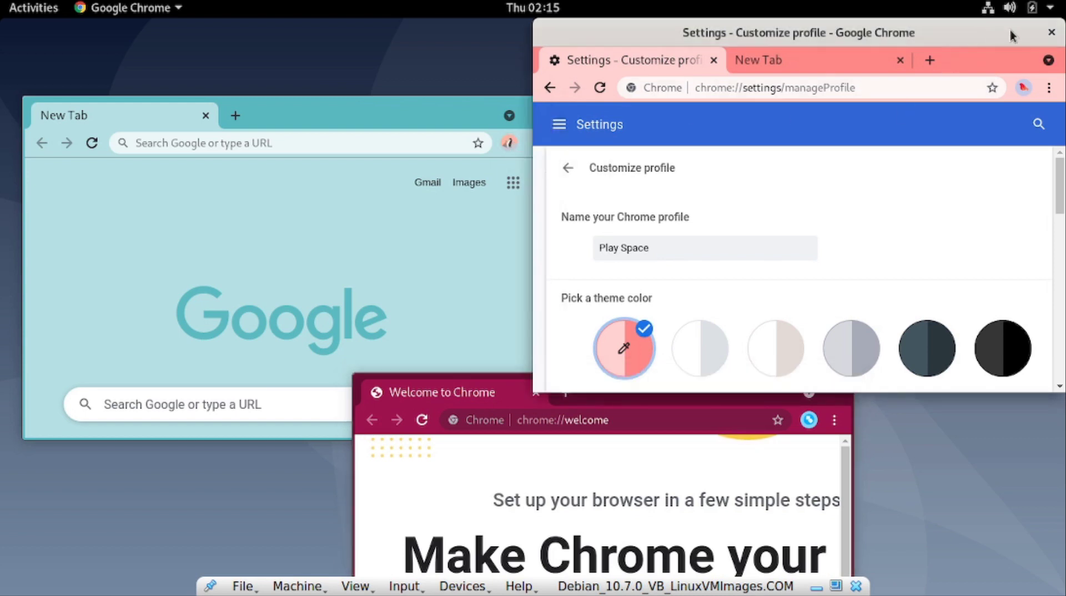
left_click(1052, 32)
double_click(398, 114)
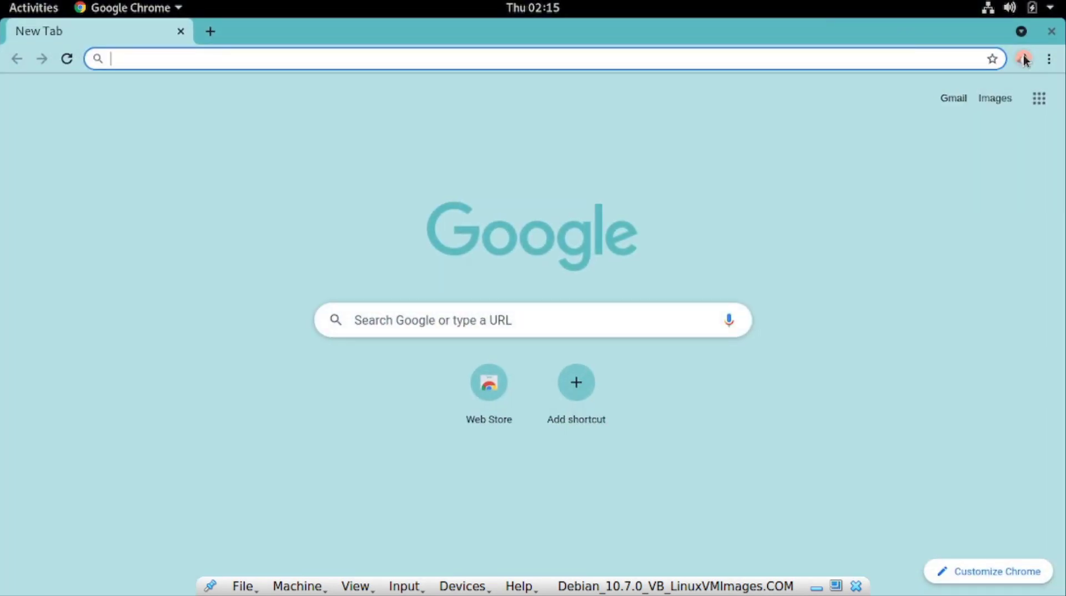
left_click(1050, 32)
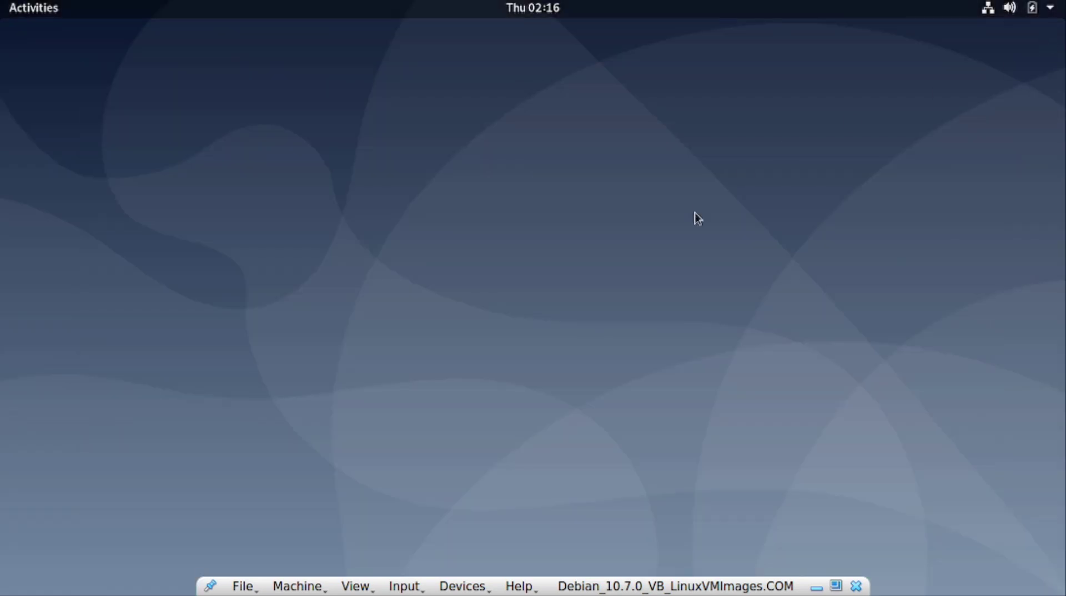
Launch Google Chrome again from the desktop search and open the Work Session profile from the startup profile picker.
key("super")
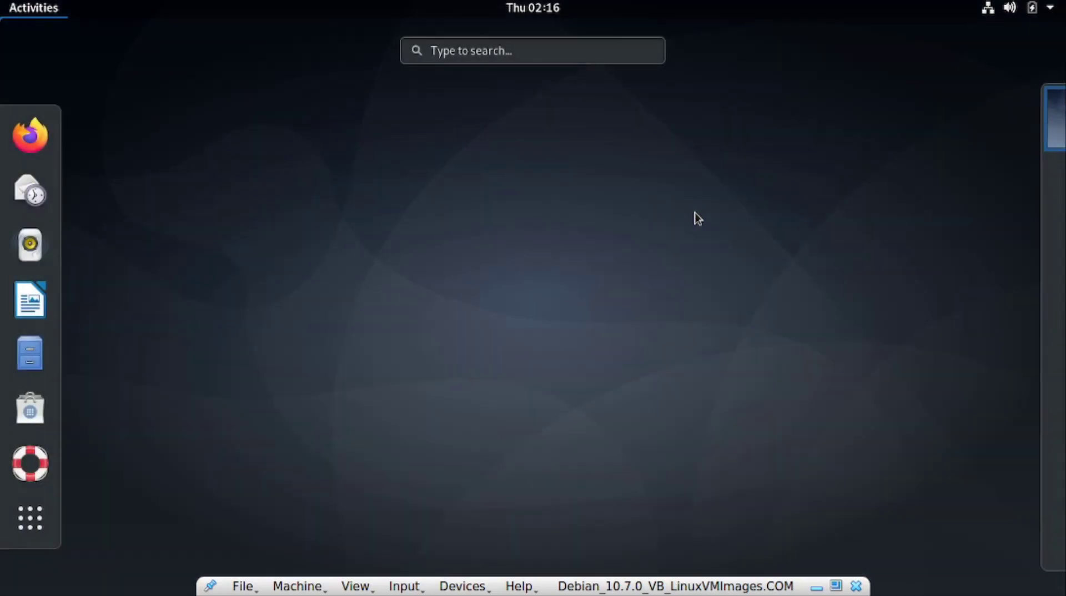
type("goo")
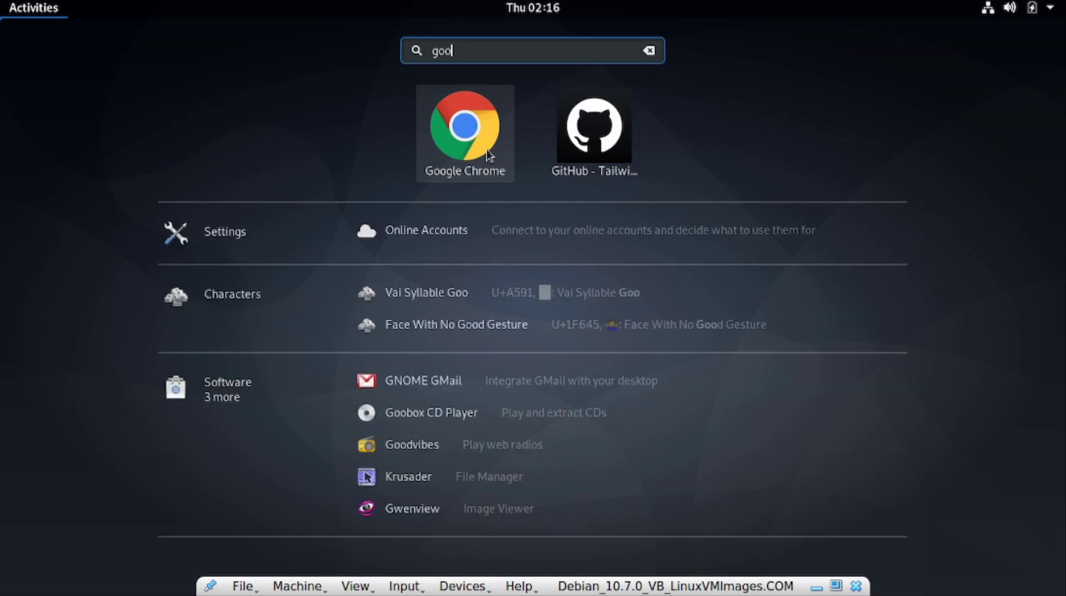
left_click(486, 148)
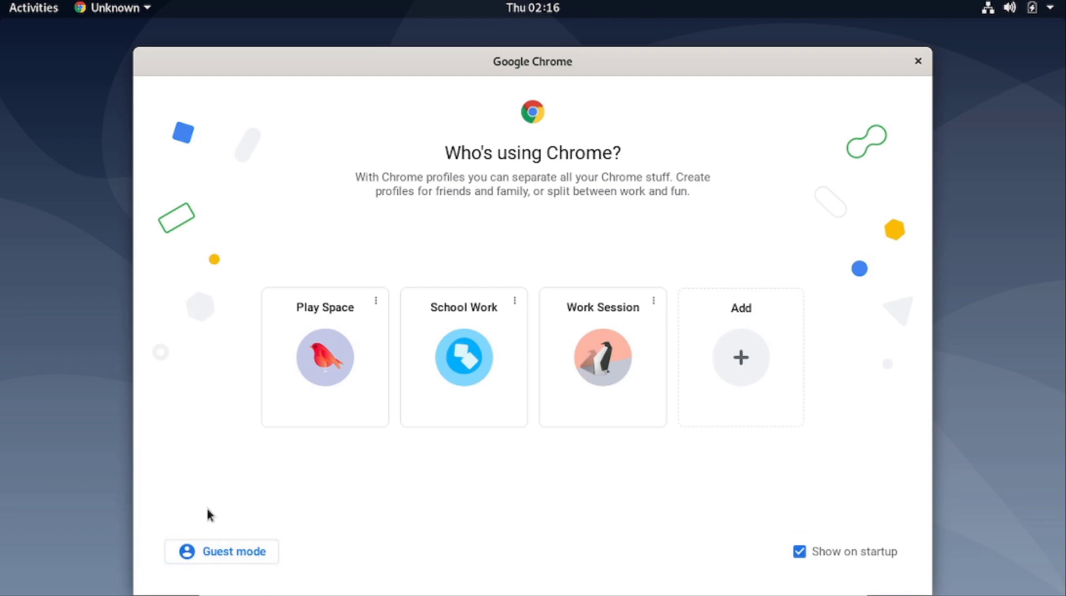
left_click(322, 348)
left_click(620, 357)
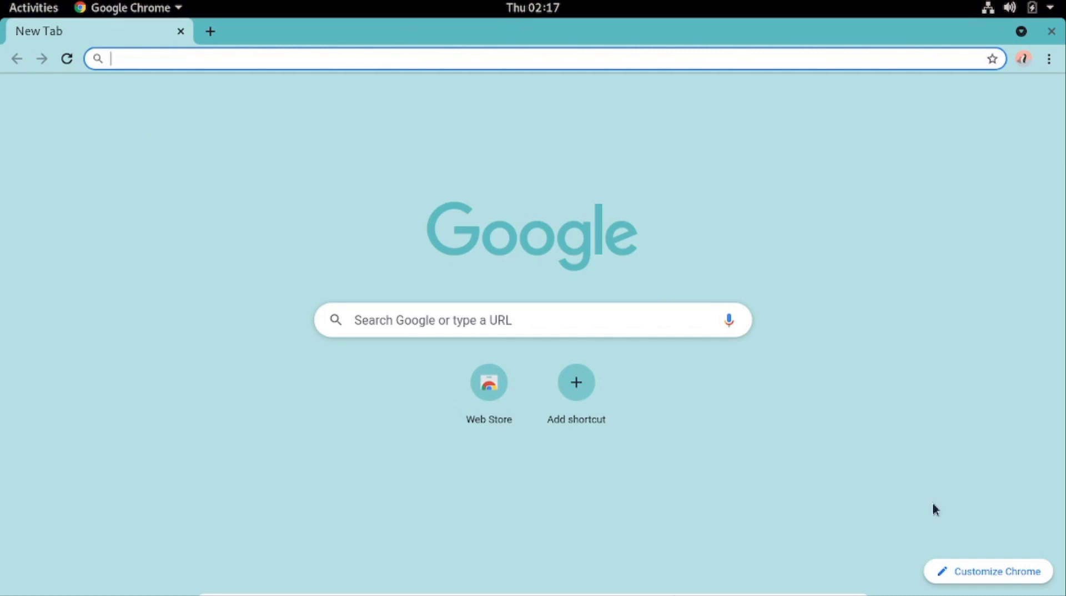
Close the Work Session window and relaunch Google Chrome through a desktop search for "goo".
double_click(619, 32)
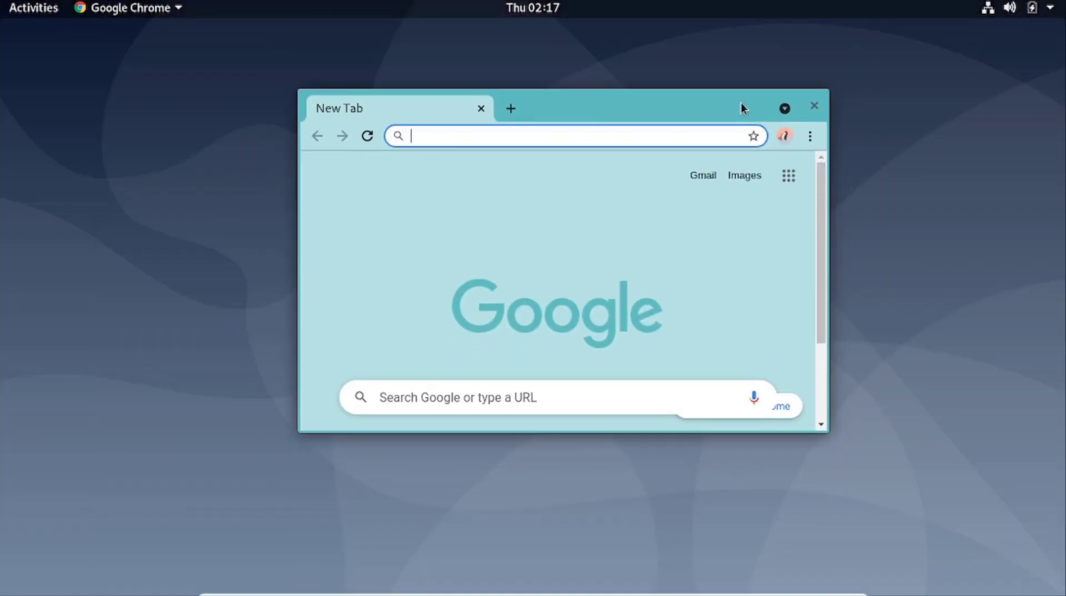
left_click(813, 106)
key("super")
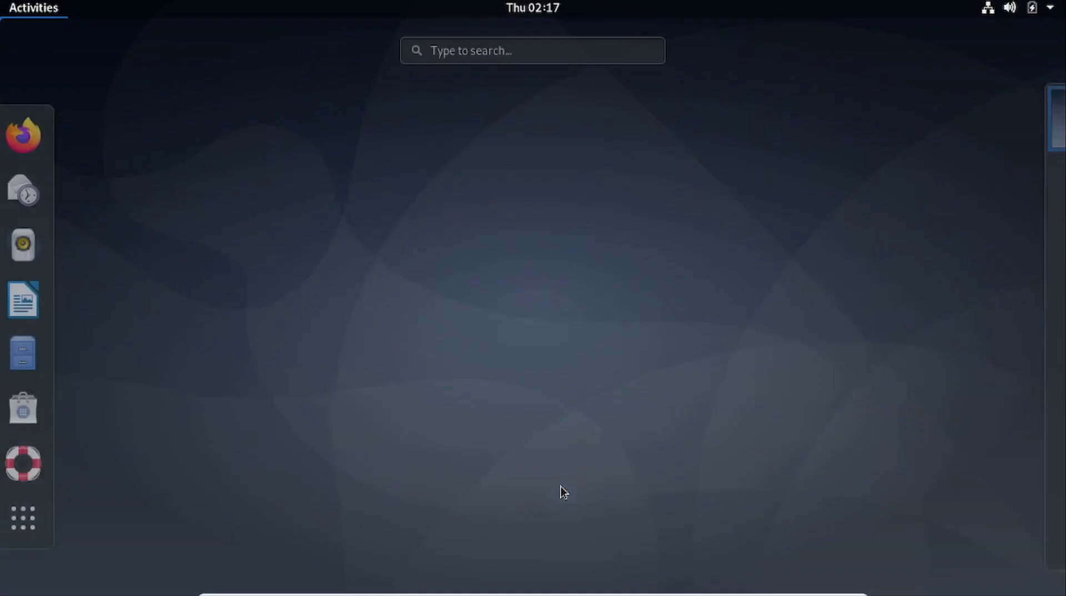
type("goo")
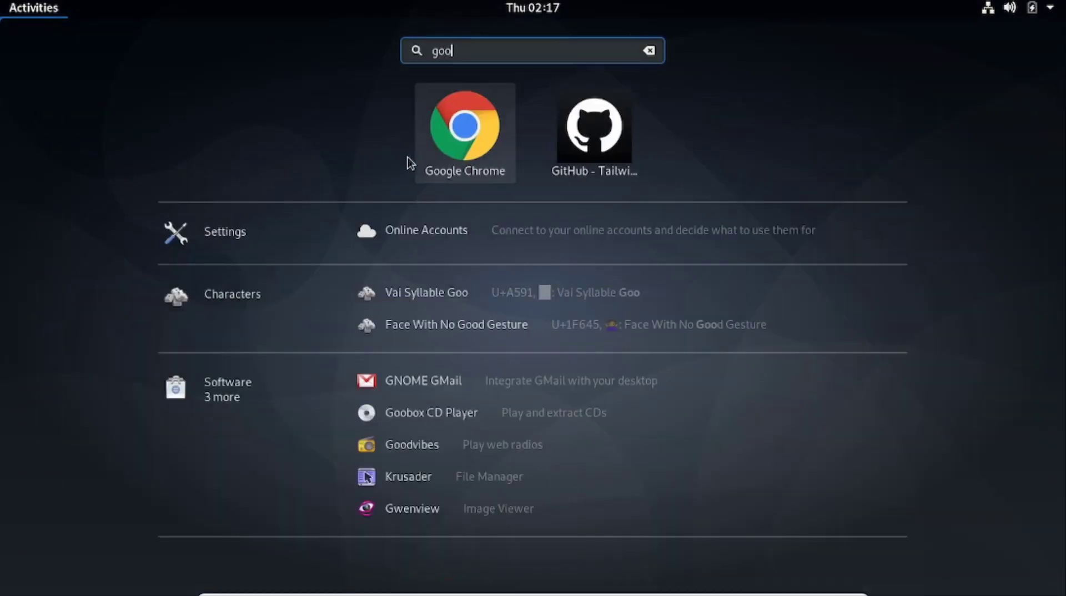
key("Return")
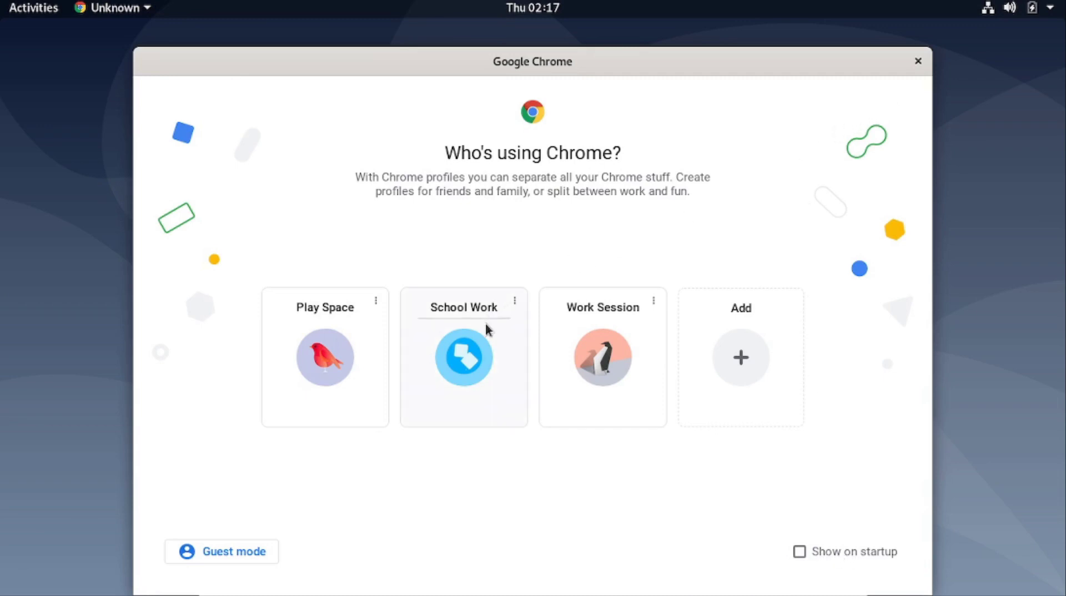
Turn off "Show on startup" in the profile picker and open the Work Session profile in a maximized window.
left_click(588, 340)
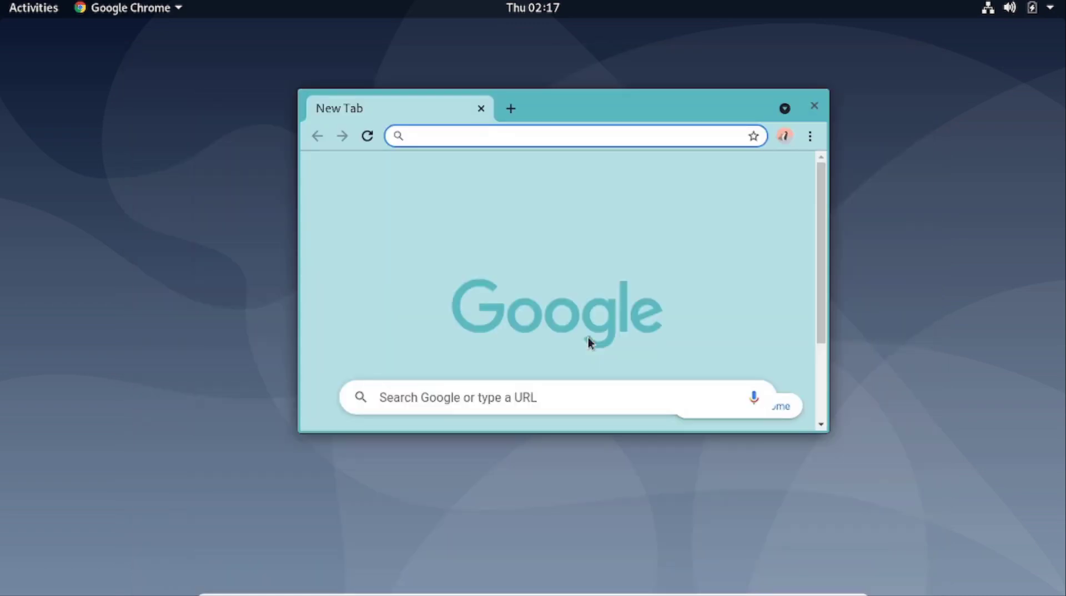
double_click(691, 95)
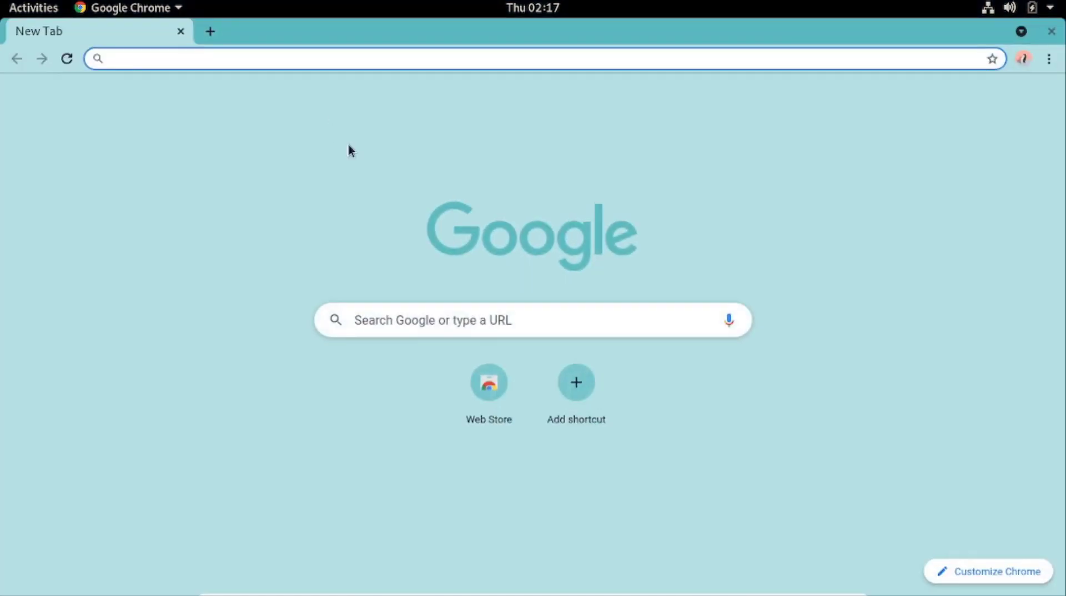
Close the Work Session window and relaunch Google Chrome to check that it starts without the profile picker.
left_click(1052, 34)
key("super")
type("g")
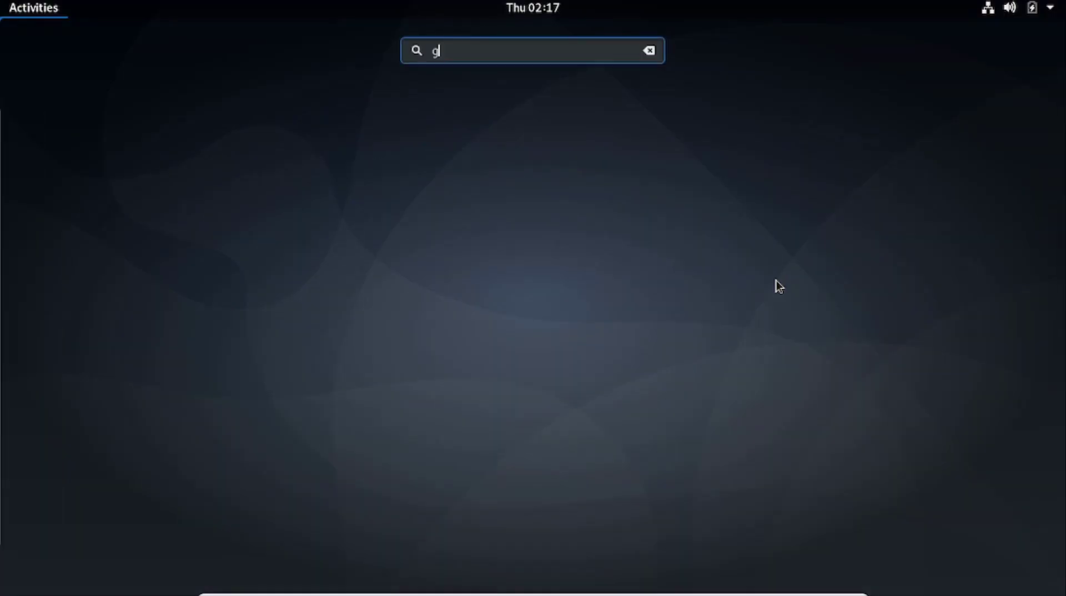
type("oo")
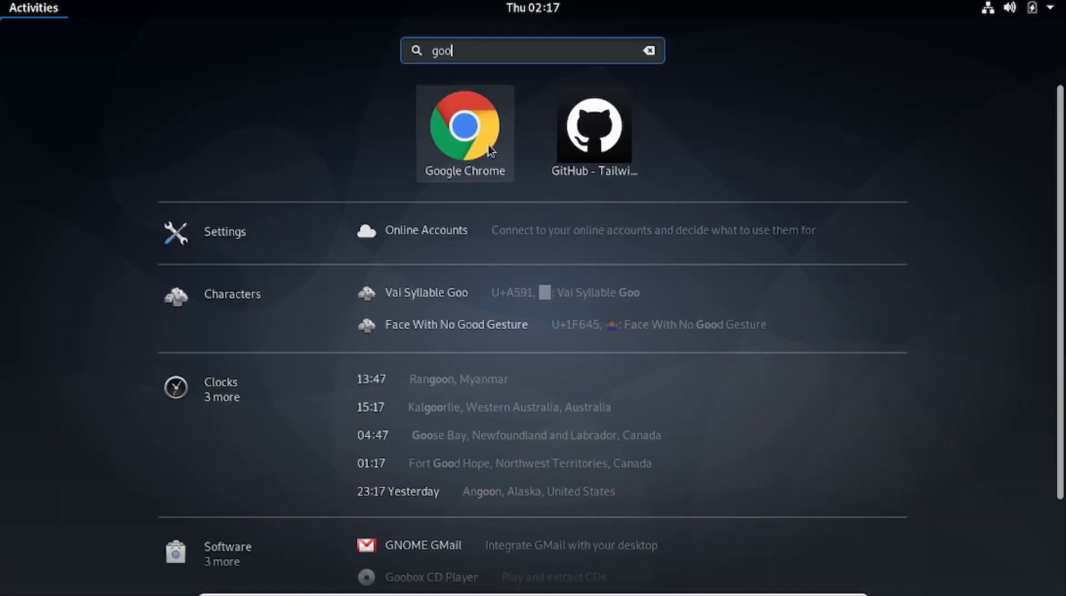
left_click(488, 145)
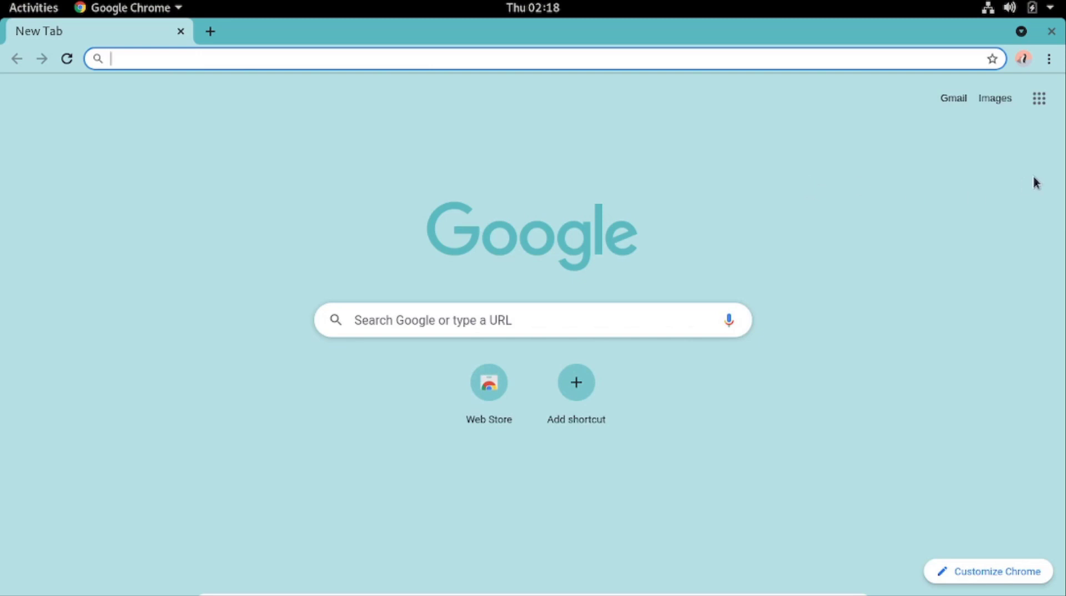
Switch to the Play Space profile from Work Session, close its Customize profile settings tab, and close the Play Space window.
left_click(1022, 58)
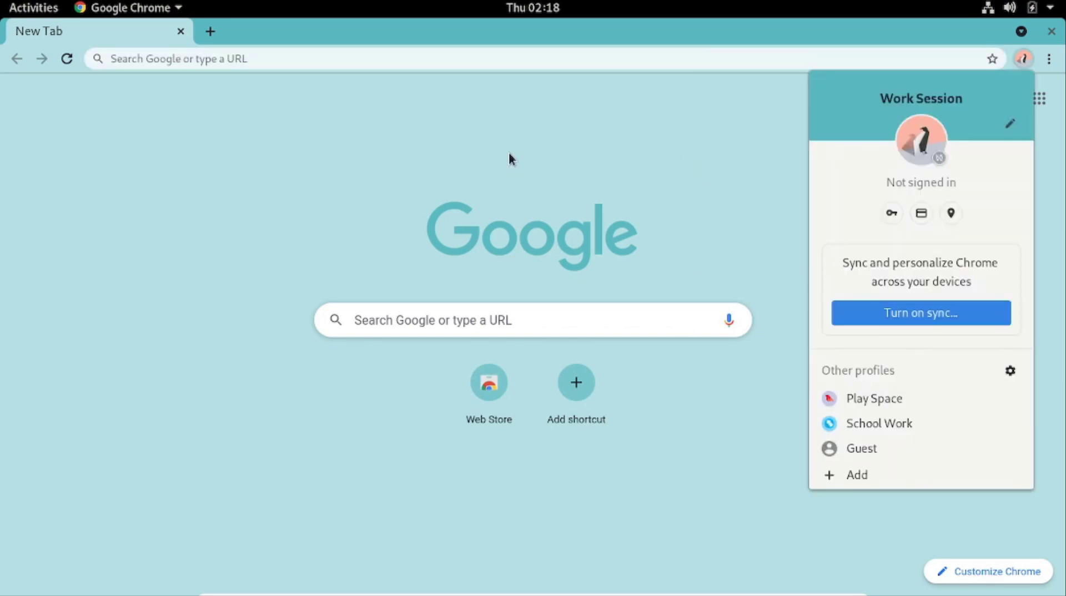
left_click(860, 400)
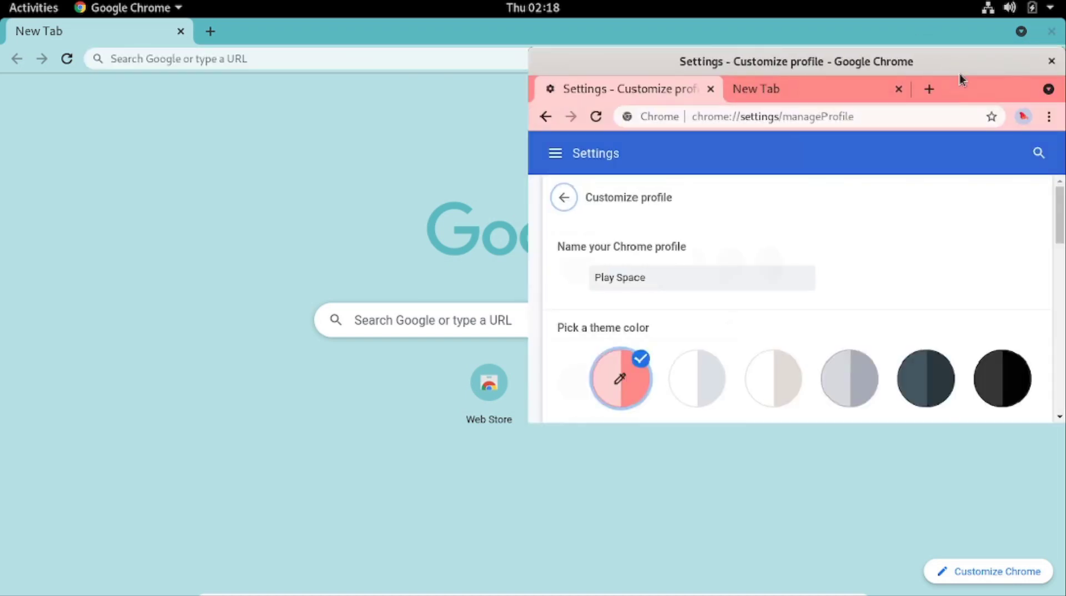
double_click(962, 79)
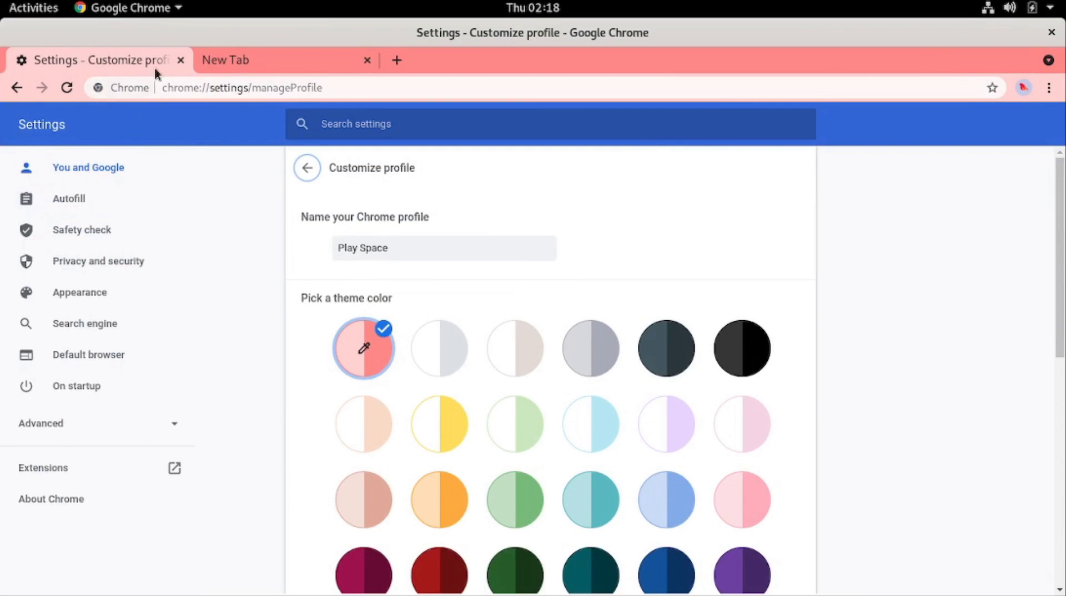
left_click(180, 61)
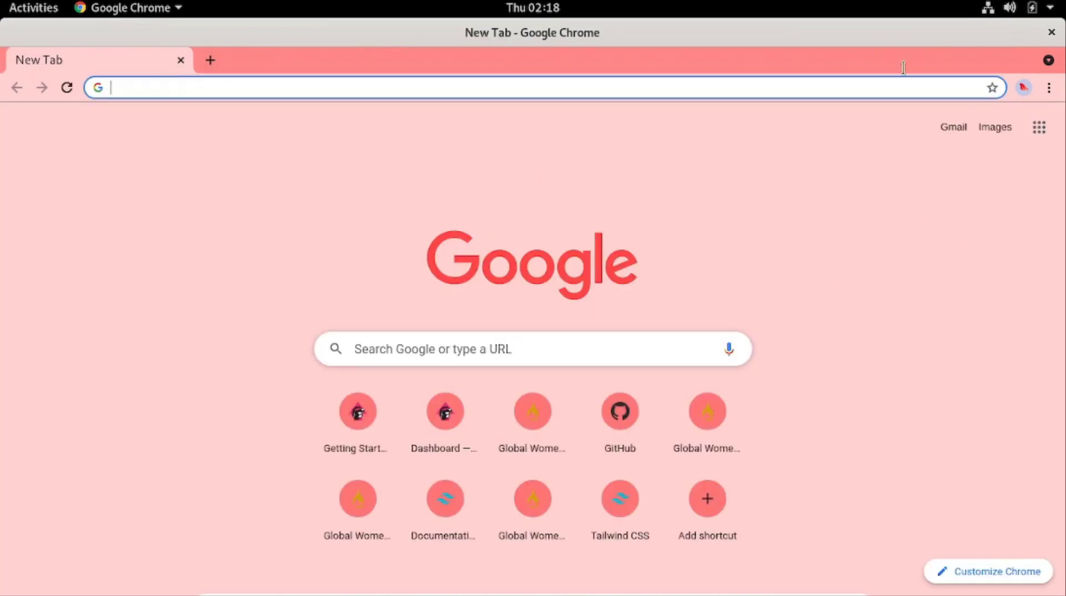
left_click_drag(879, 44, 572, 116)
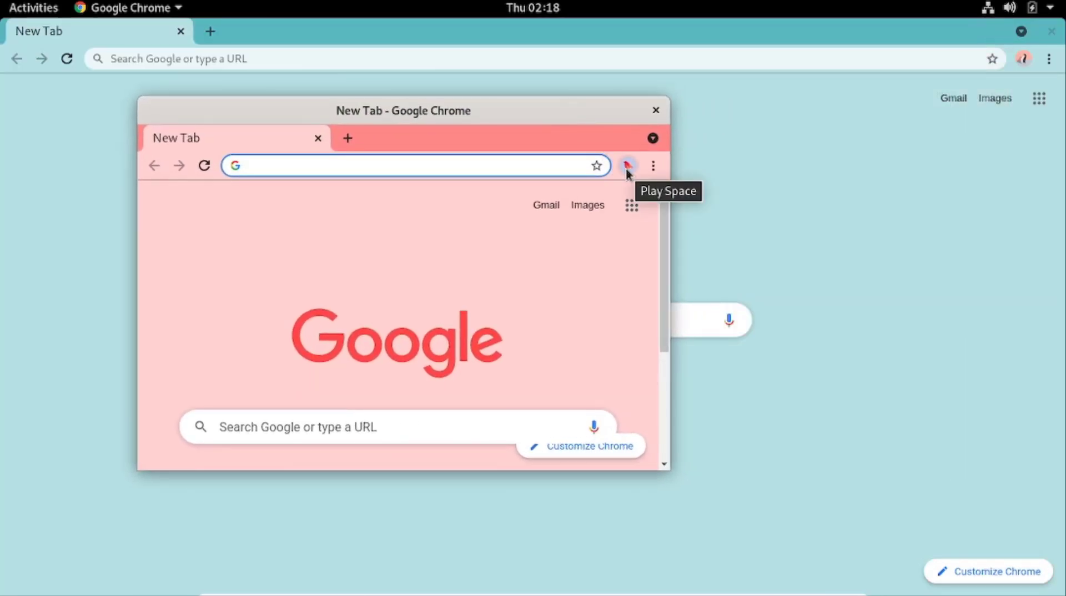
left_click(656, 110)
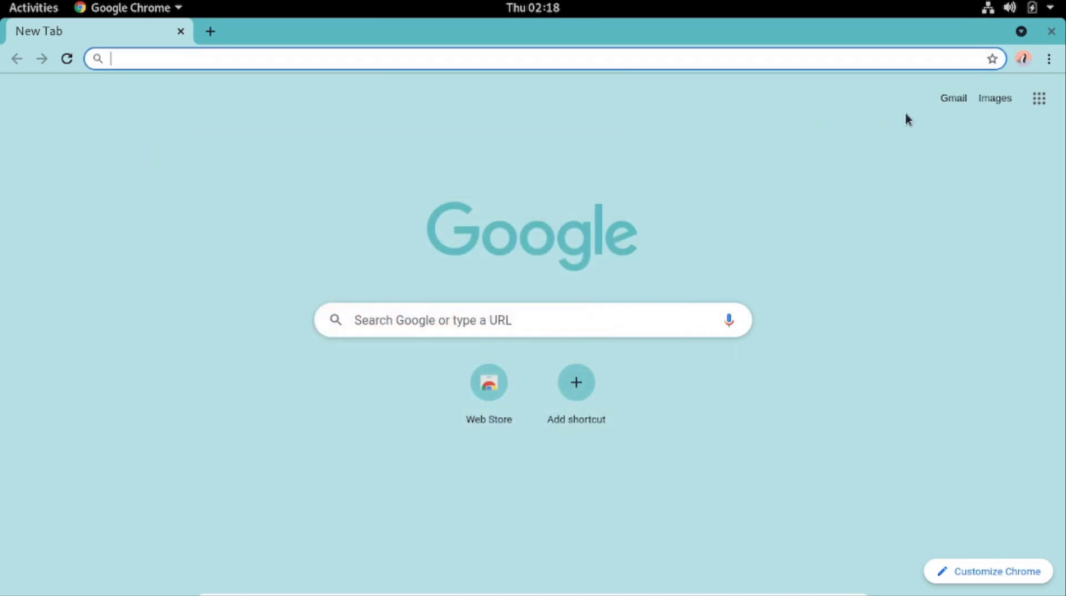
Open the School Work profile from Work Session, close the Work Session window, and maximize the School Work window.
left_click(1025, 60)
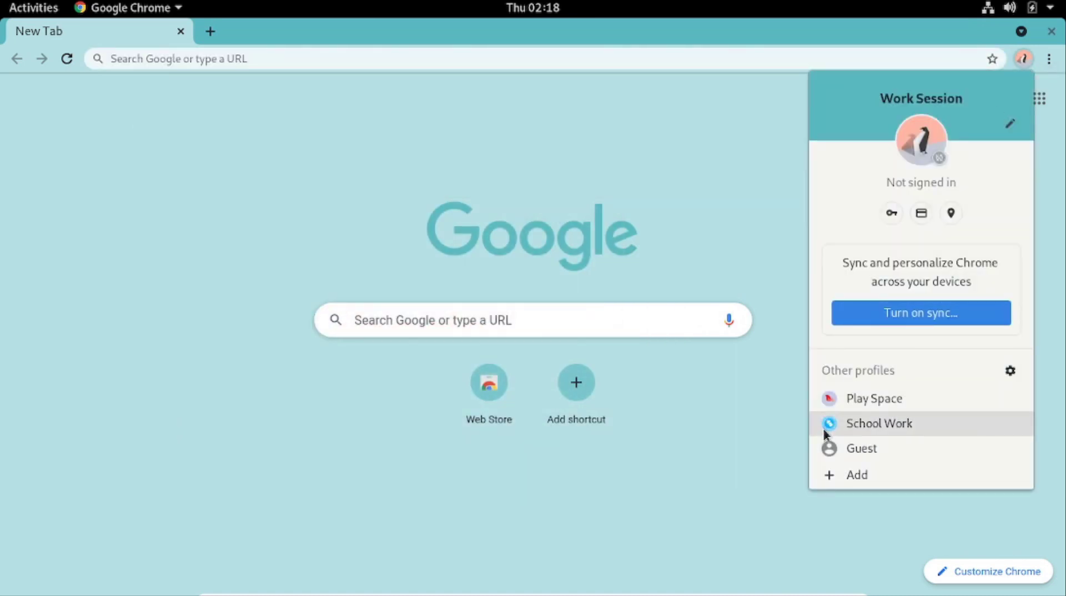
left_click(823, 426)
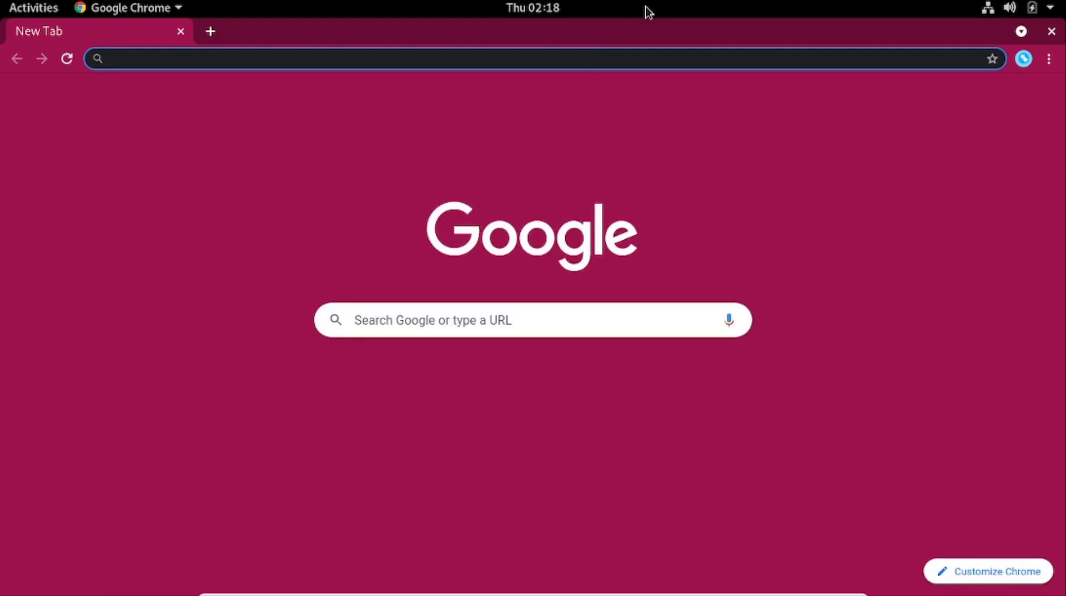
left_click_drag(643, 24, 676, 228)
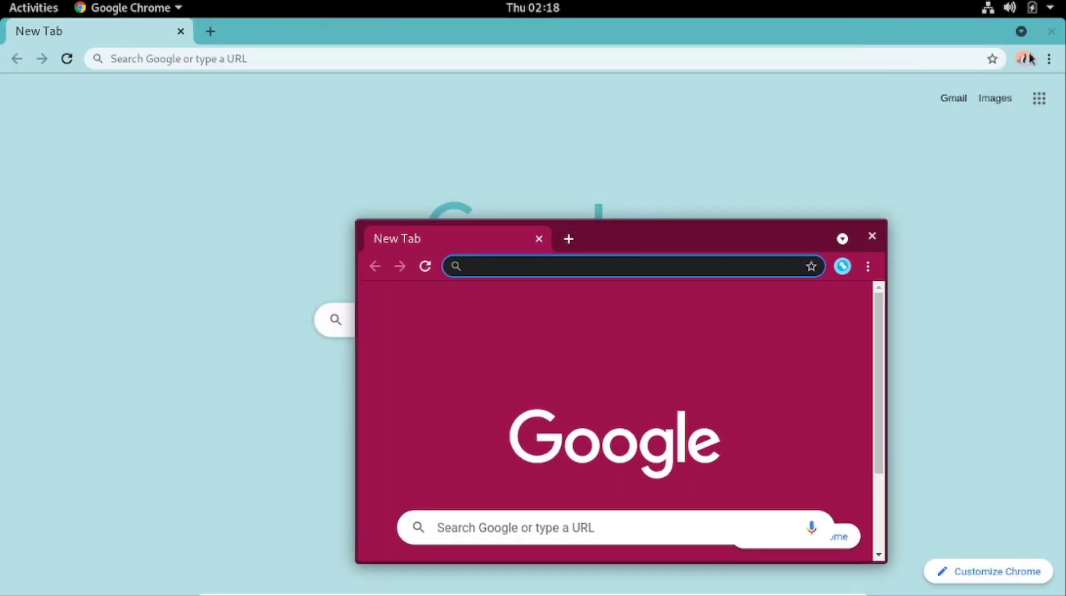
left_click(1042, 36)
left_click(1051, 31)
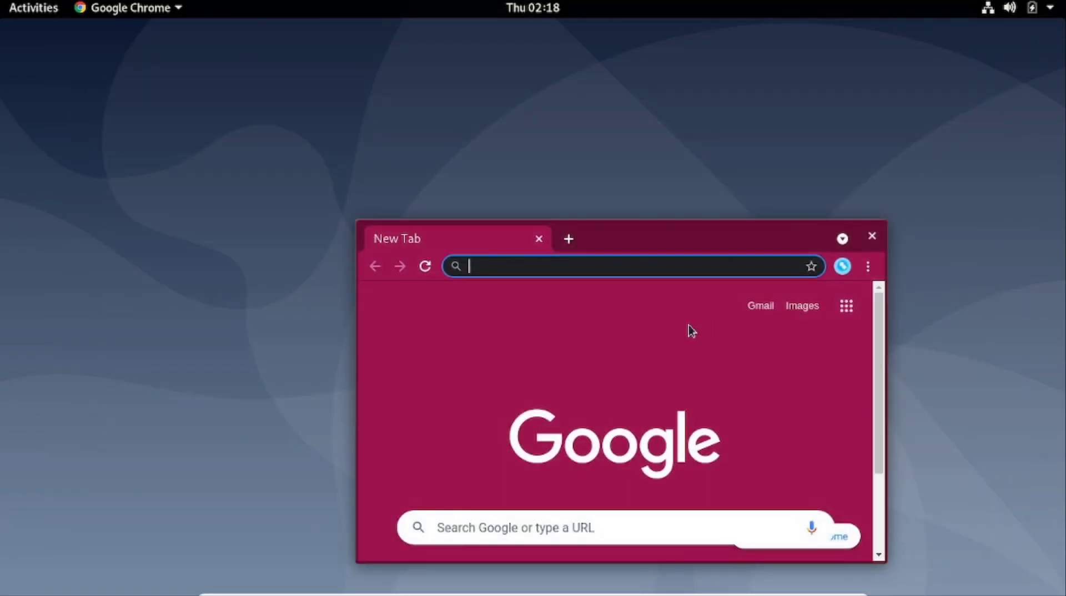
double_click(639, 245)
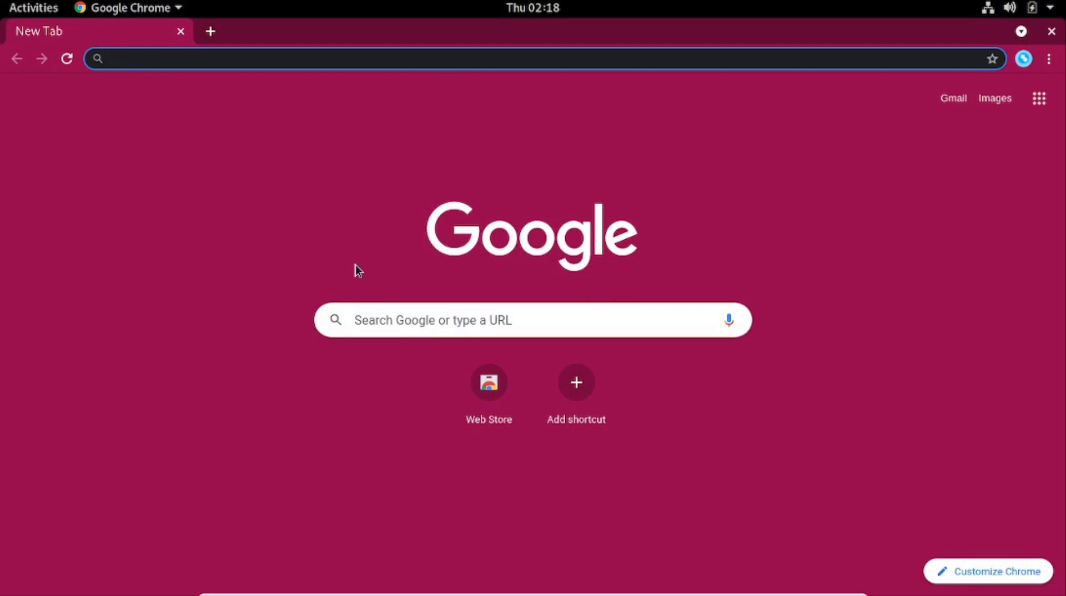
View the School Work profile's menu with its list of other profiles, and dismiss it.
left_click(968, 463)
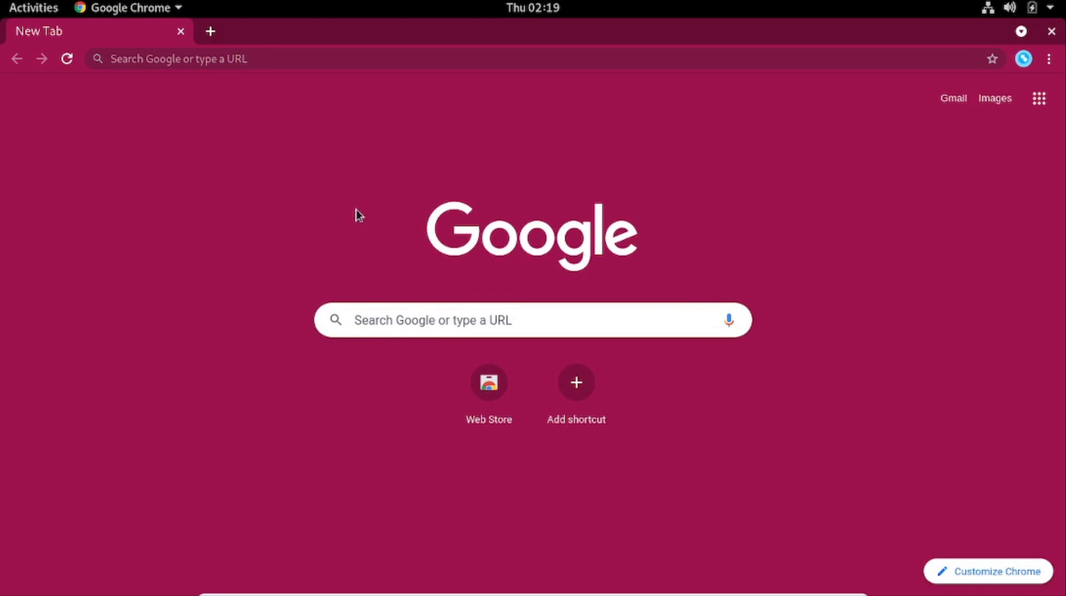
left_click(1025, 61)
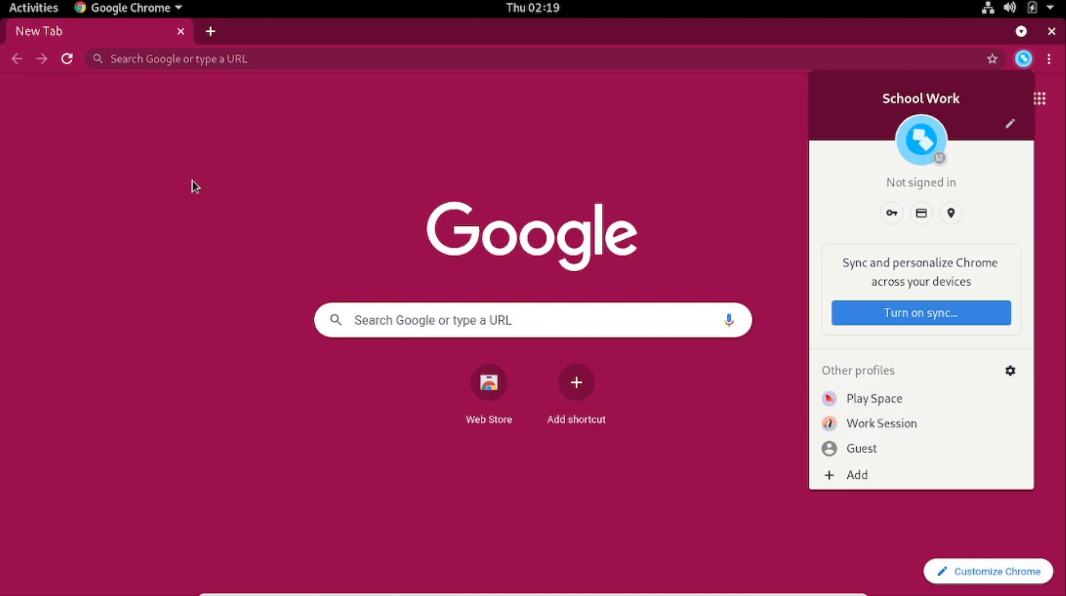
left_click(529, 58)
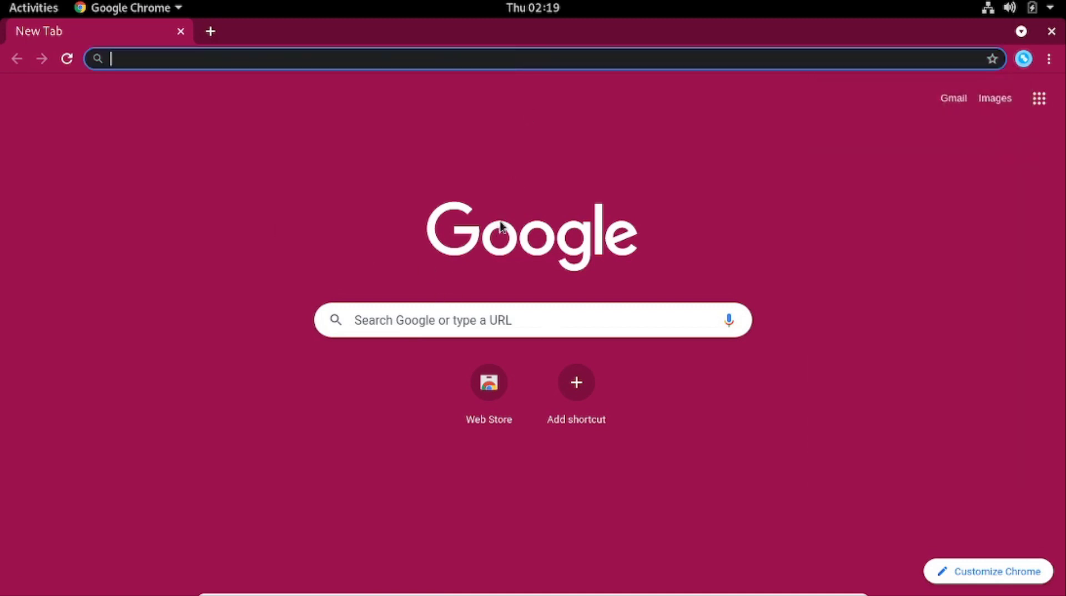
left_click(178, 200)
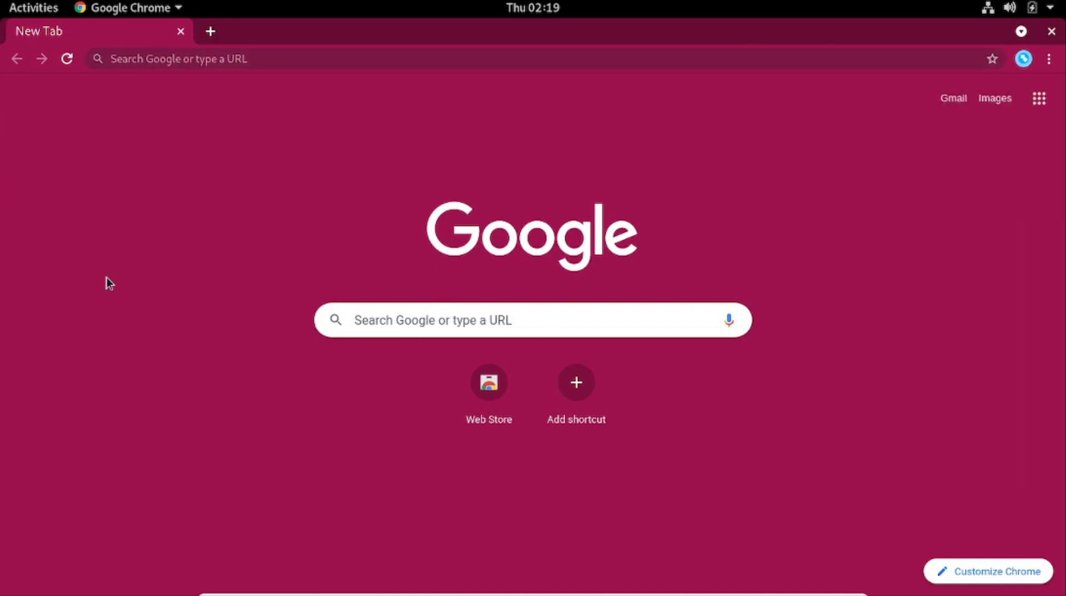
Delete the Play Space profile and its browsing data in the profile manager, and open the School Work profile from there.
left_click(1024, 60)
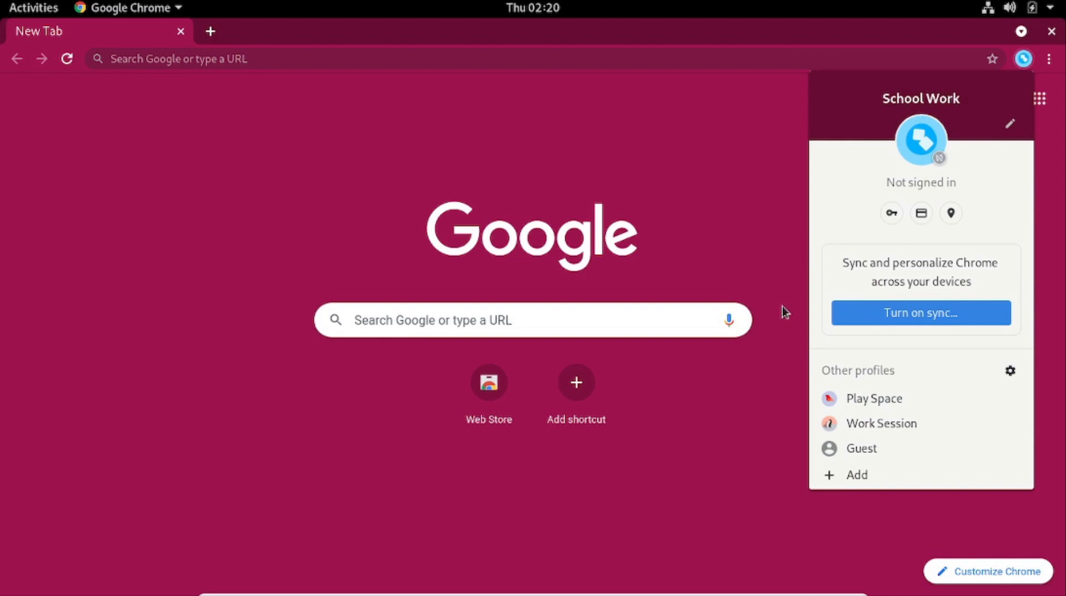
left_click(1009, 371)
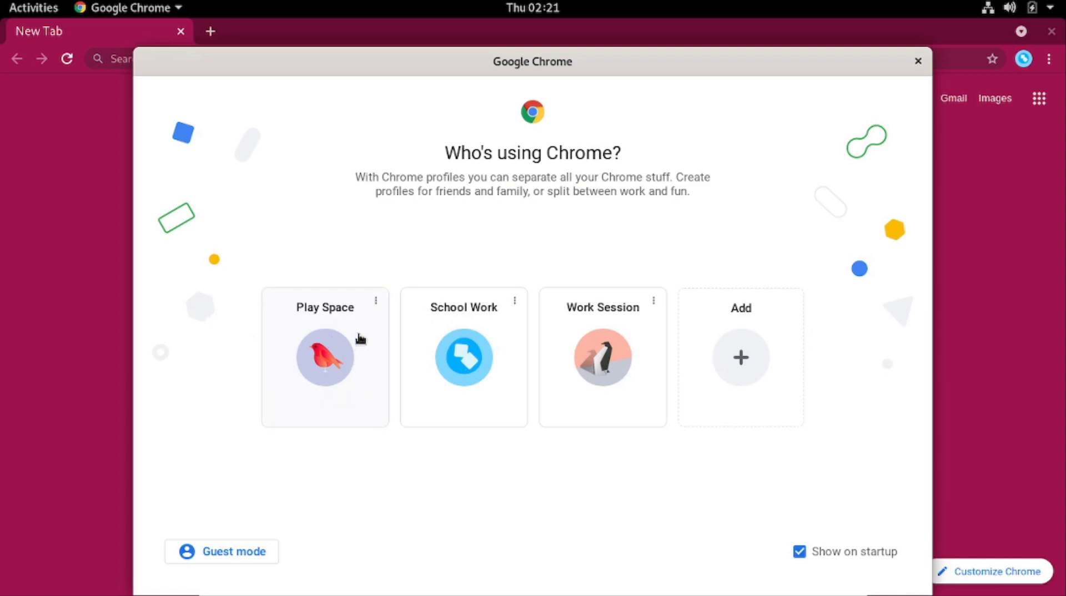
left_click(375, 301)
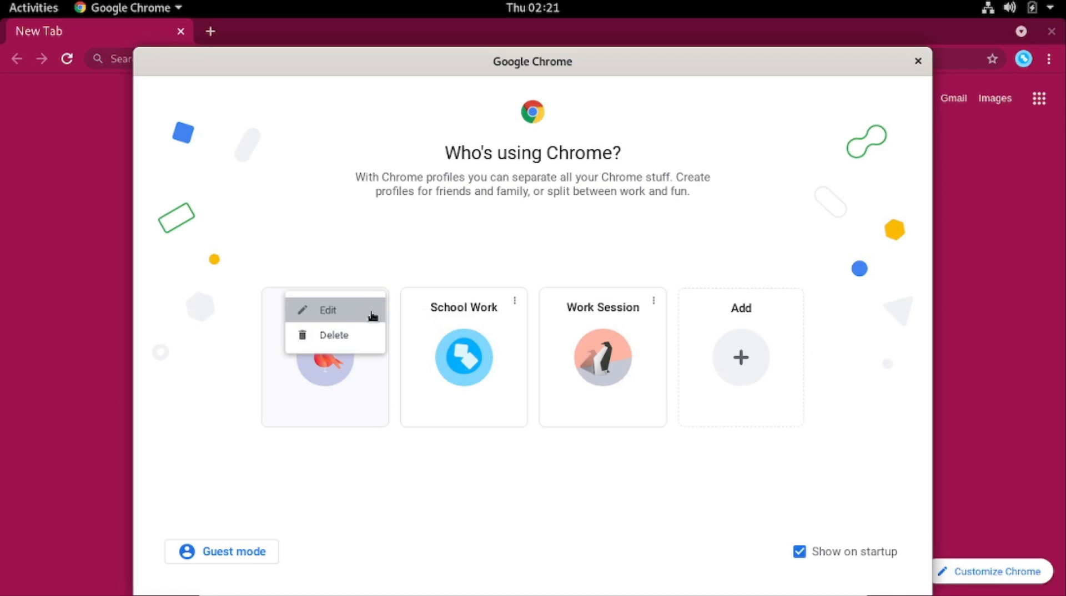
left_click(331, 315)
left_click(335, 337)
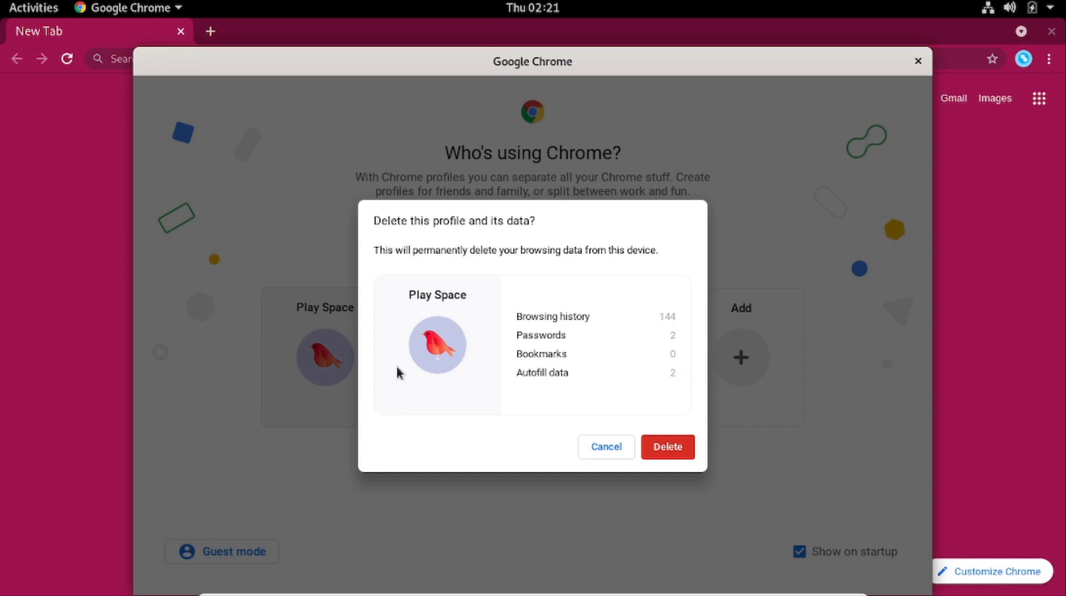
left_click(676, 448)
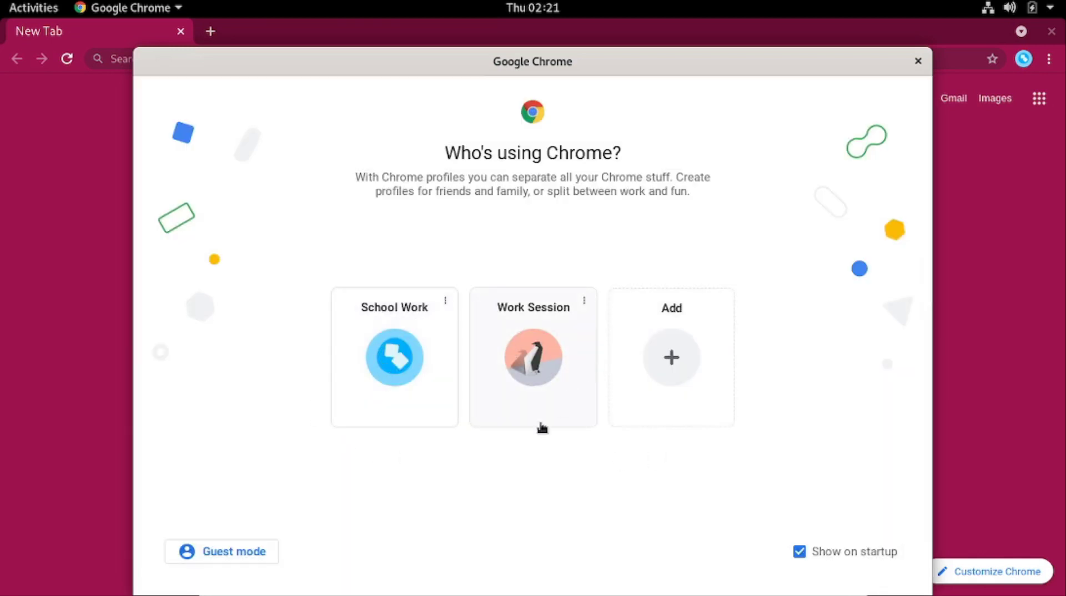
left_click(392, 358)
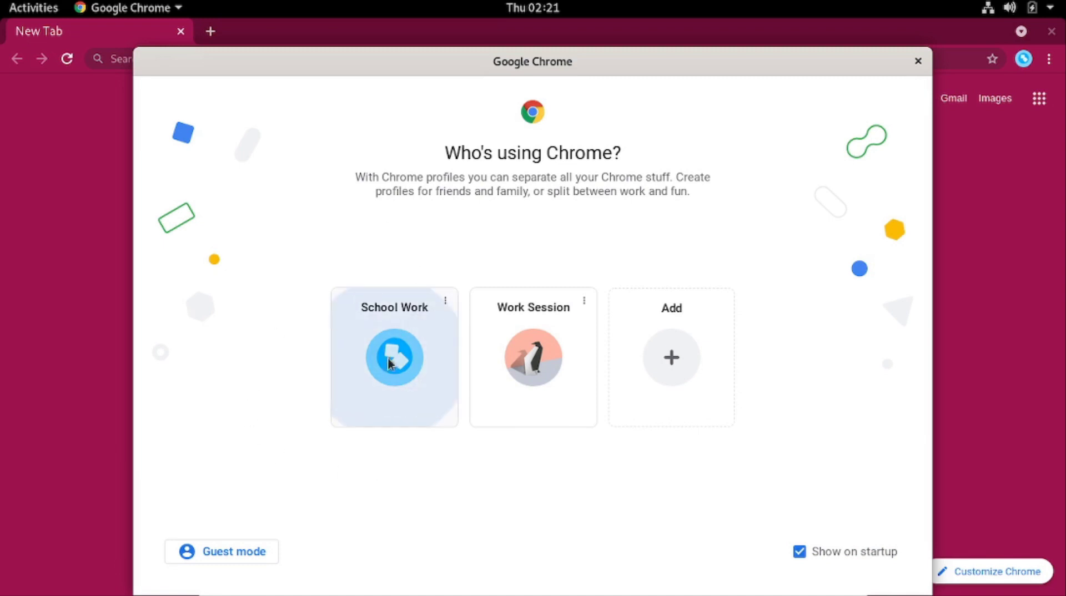